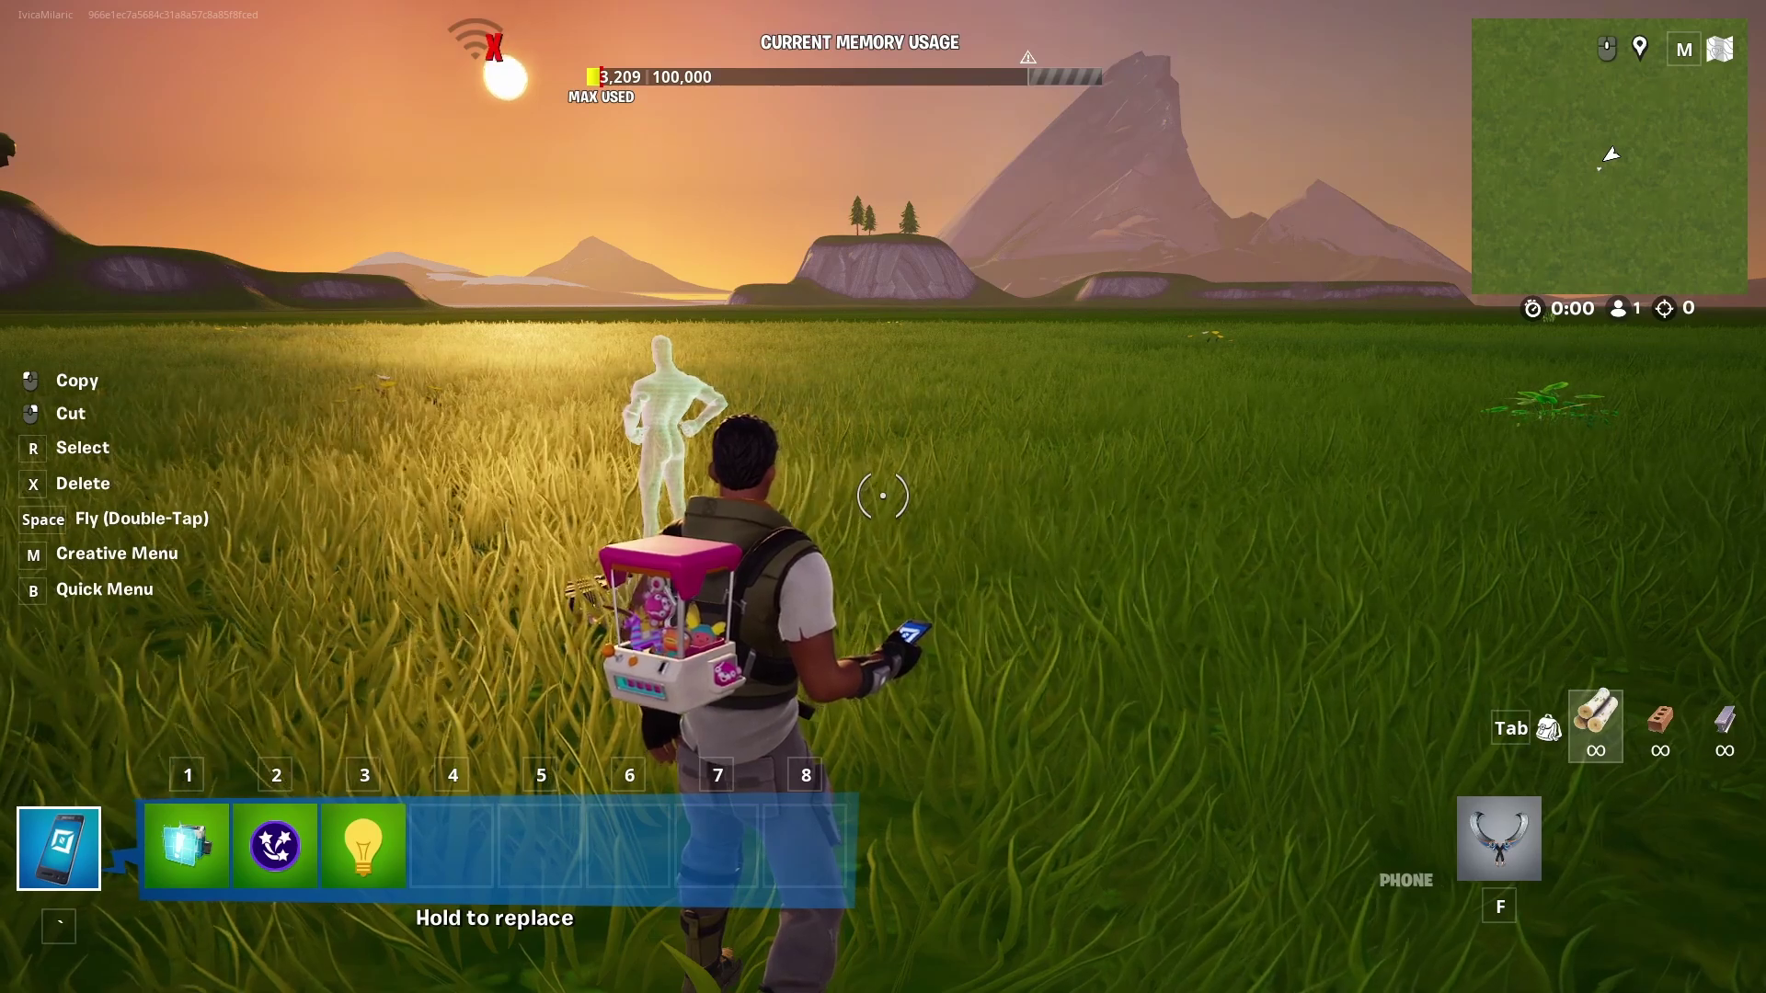
Search the Fortnite devices in the creative content library for "butt" to find the button devices, and return to the island.
key(m)
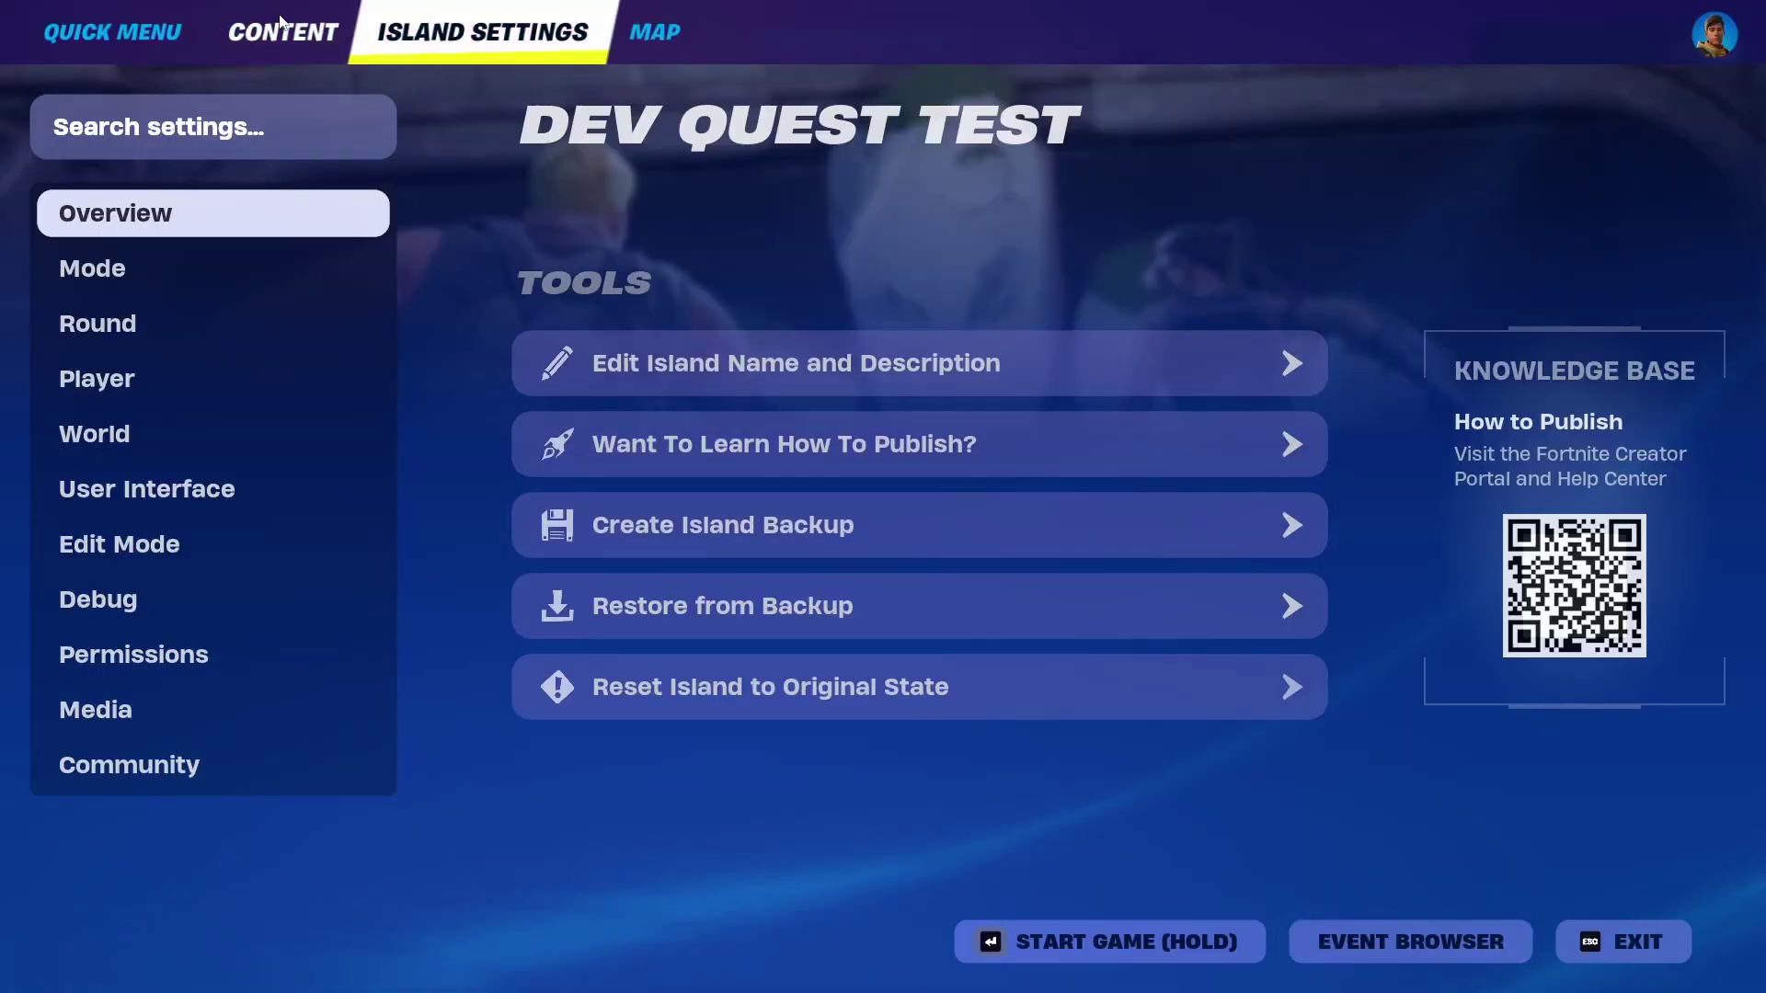
click(301, 29)
click(191, 291)
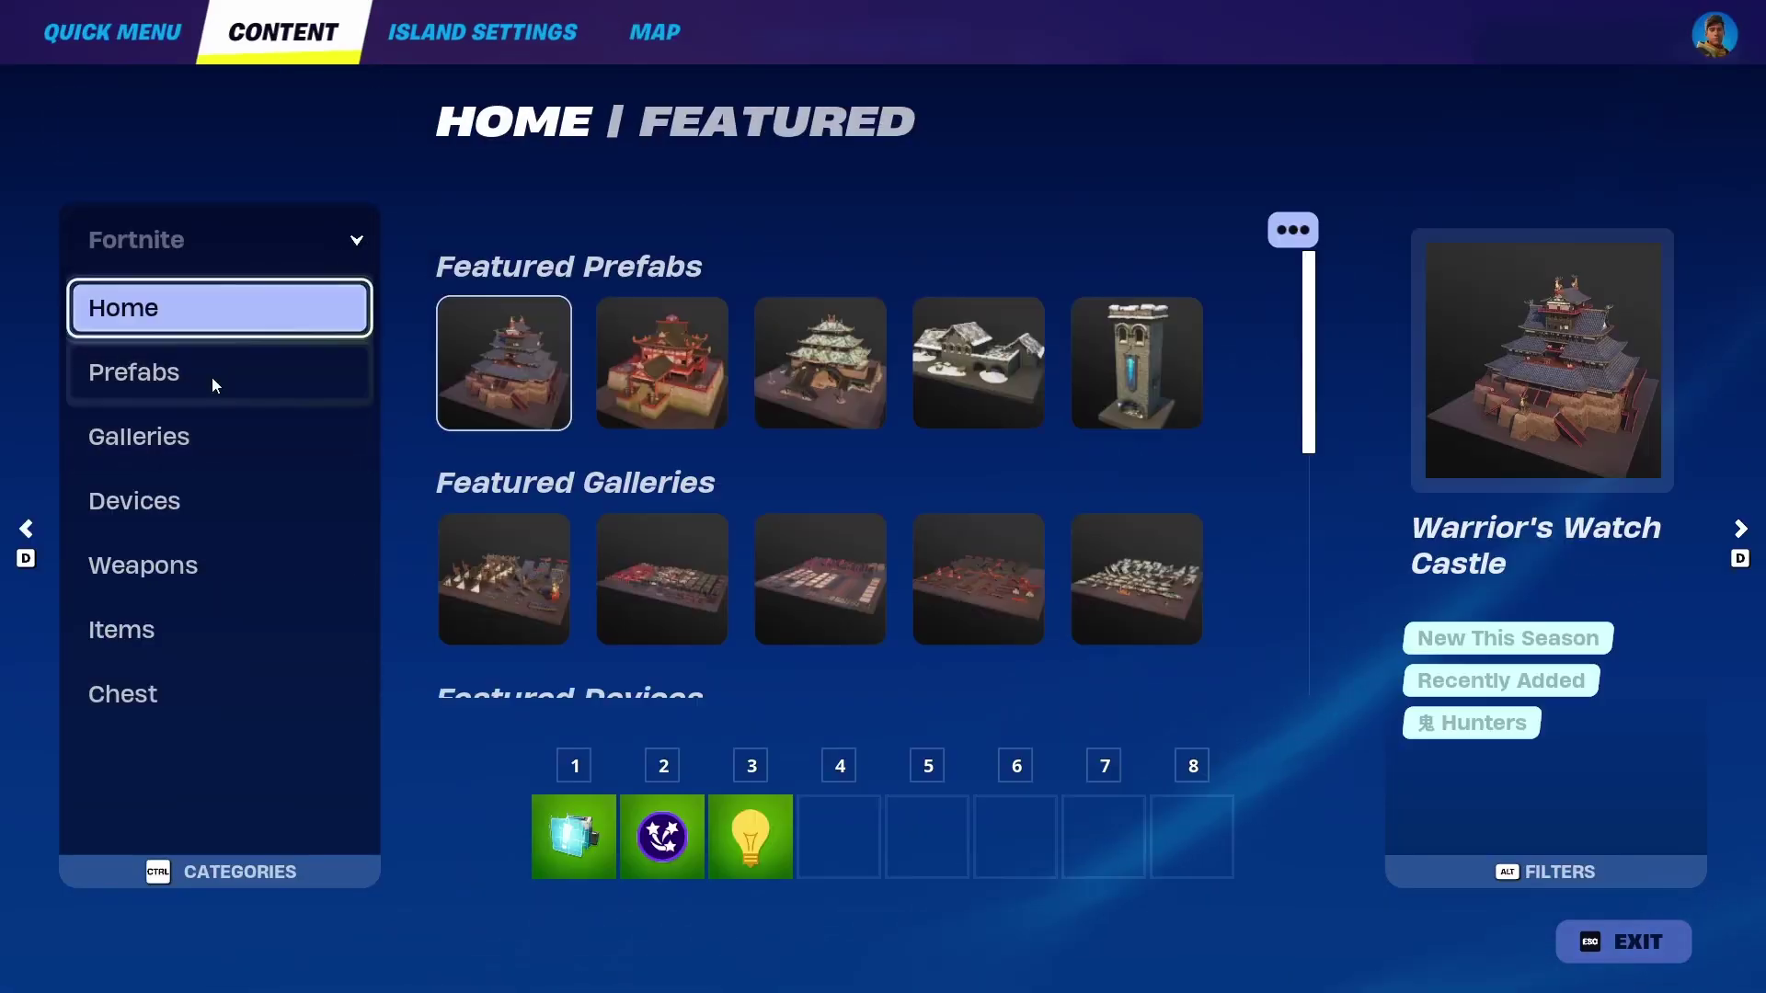
click(208, 412)
click(195, 504)
click(240, 129)
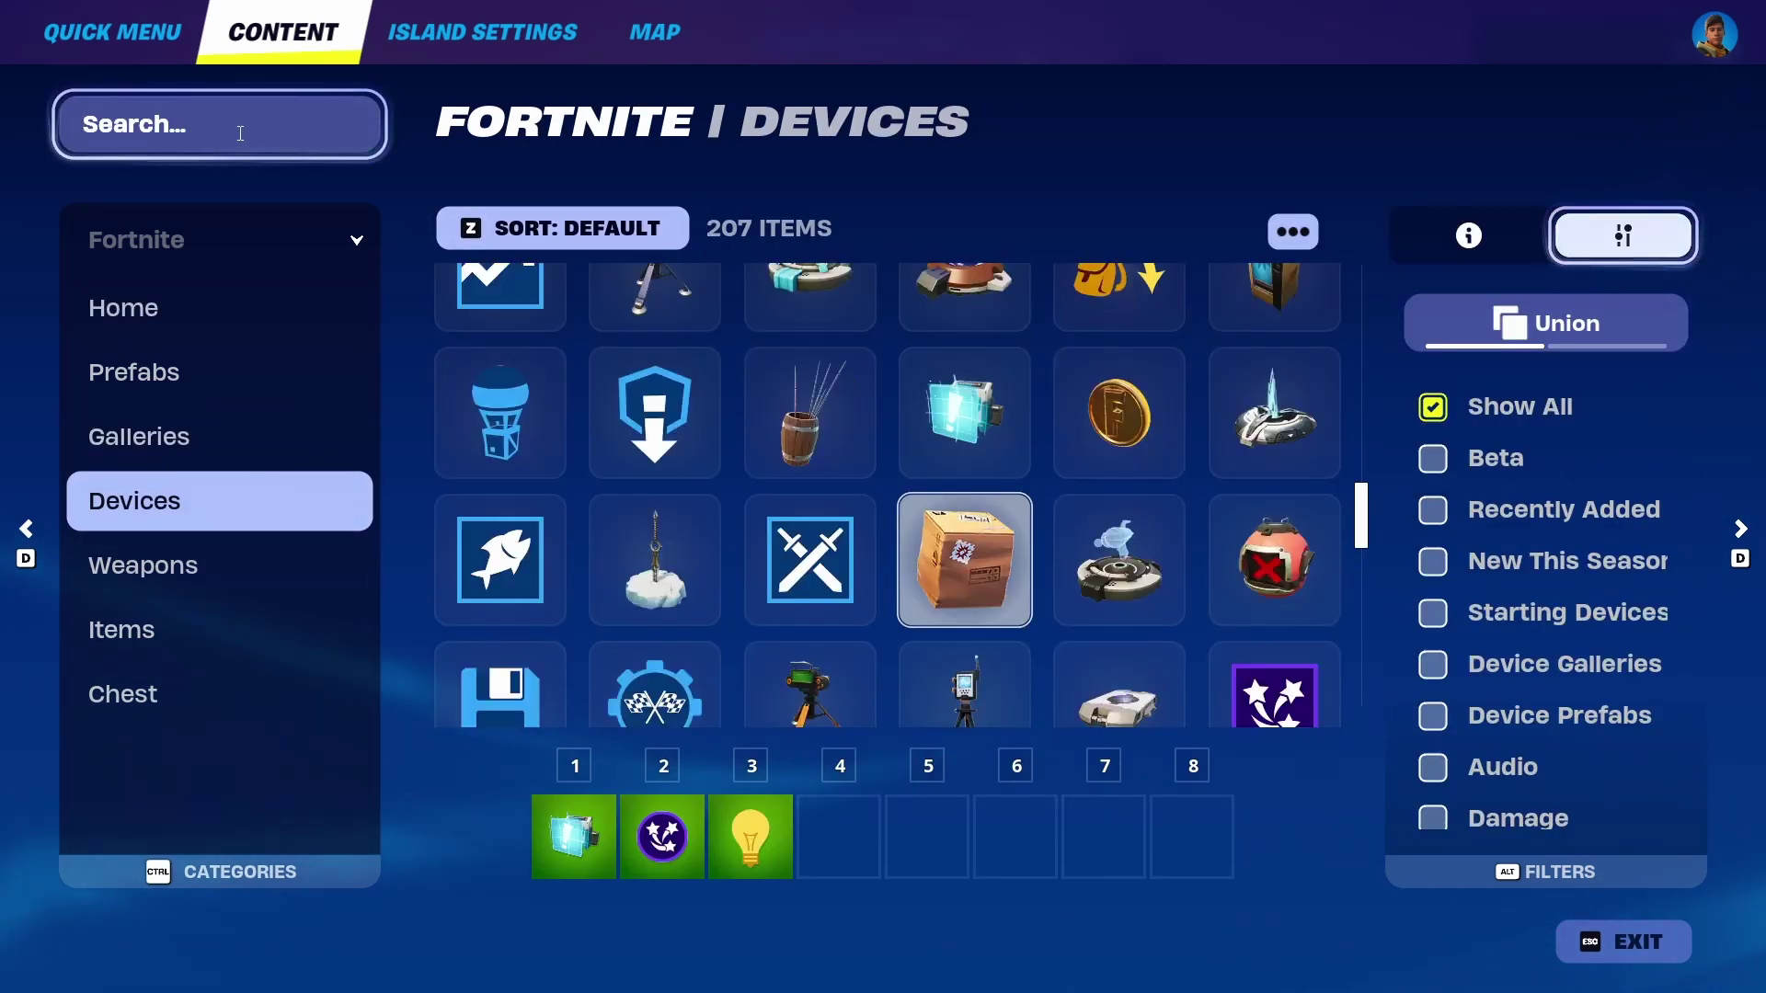
text(butt)
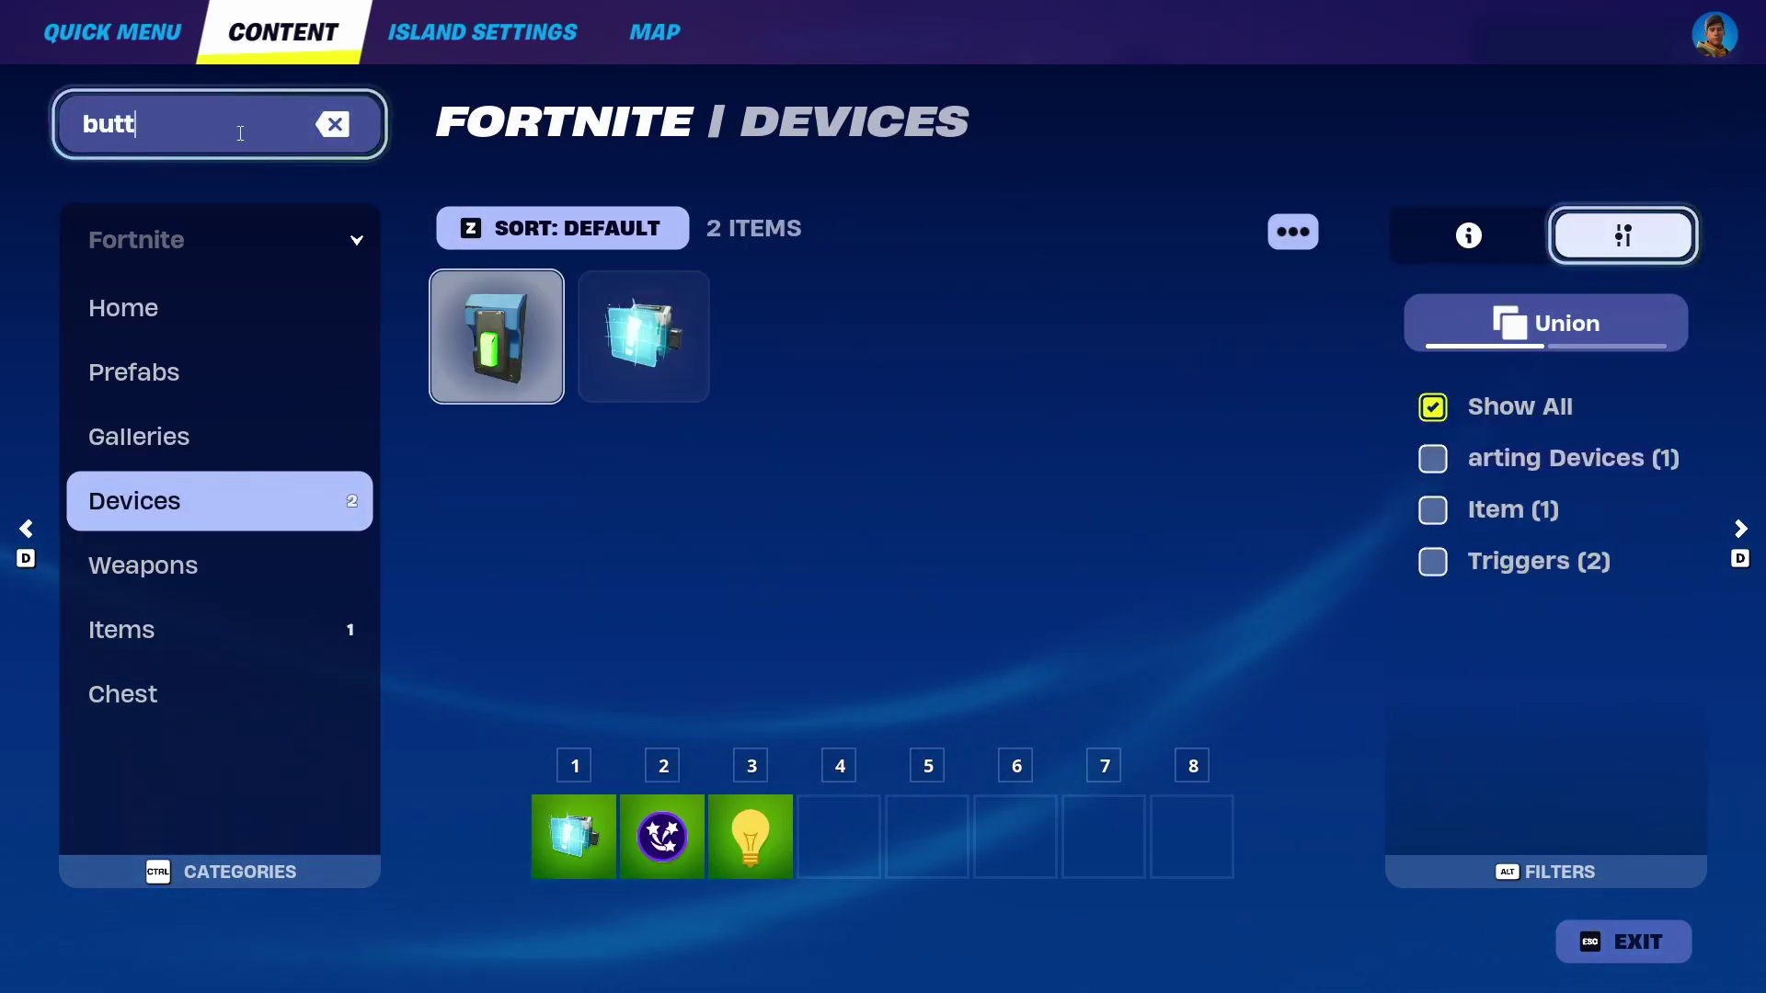
mouse_move(695, 303)
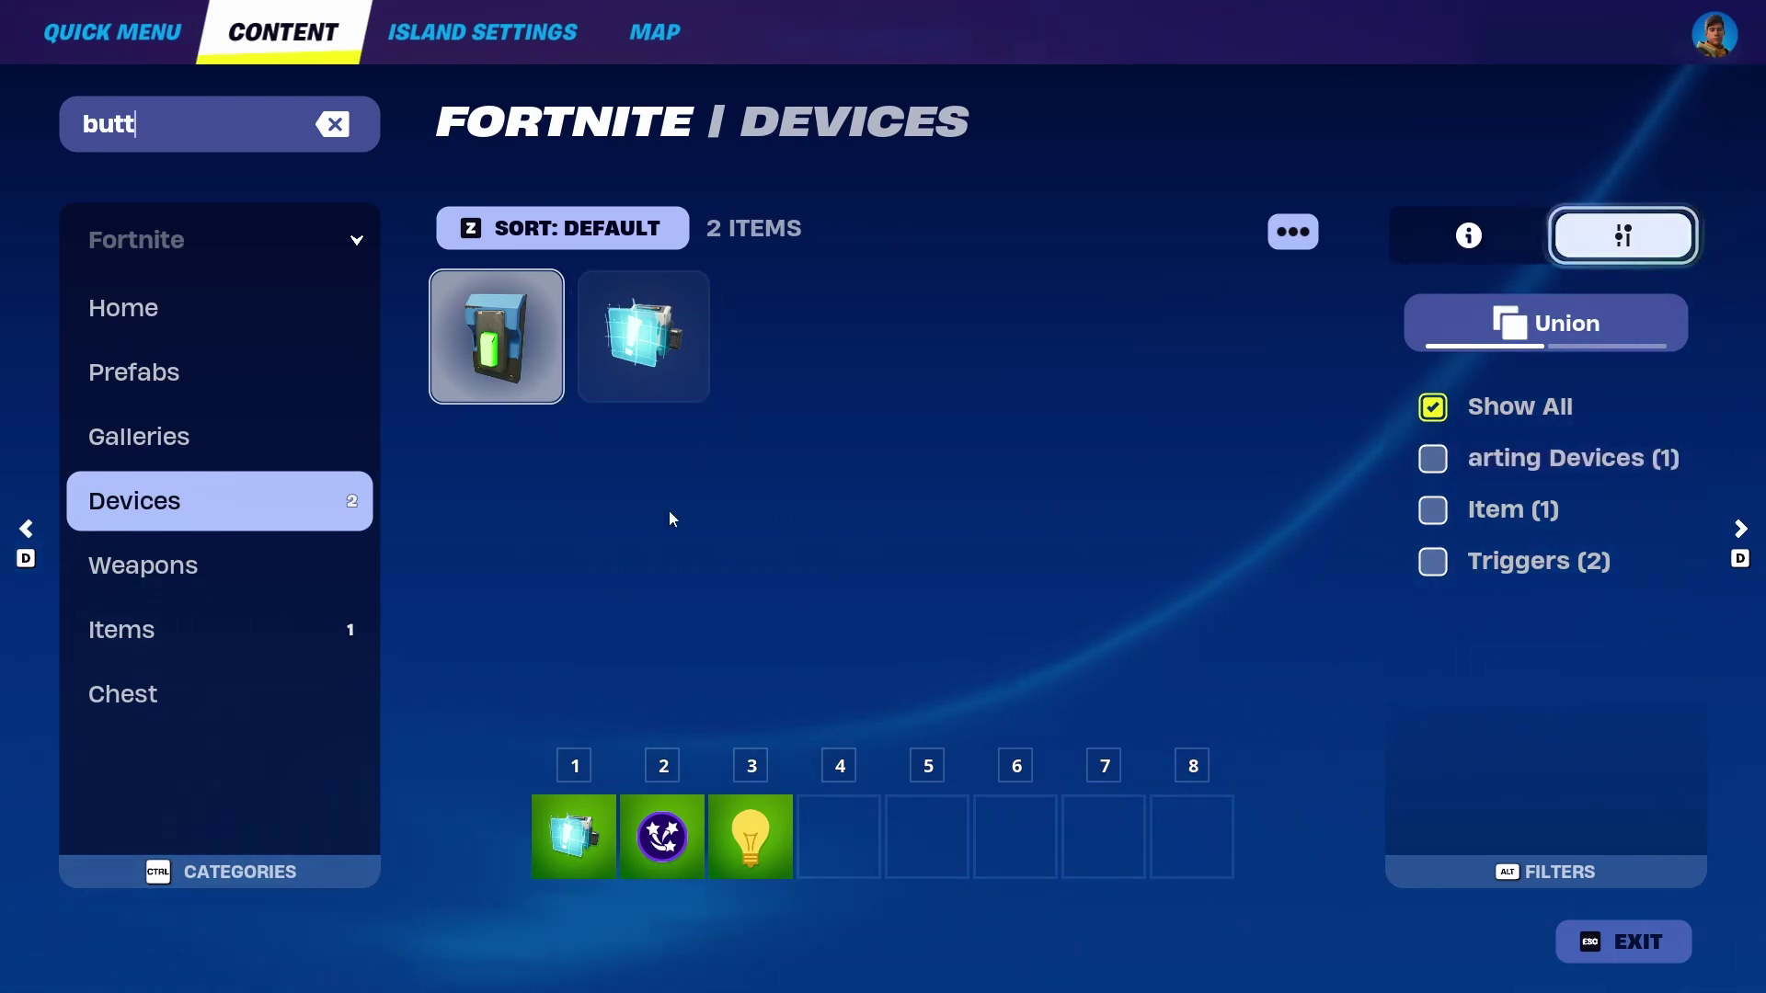
click(1624, 942)
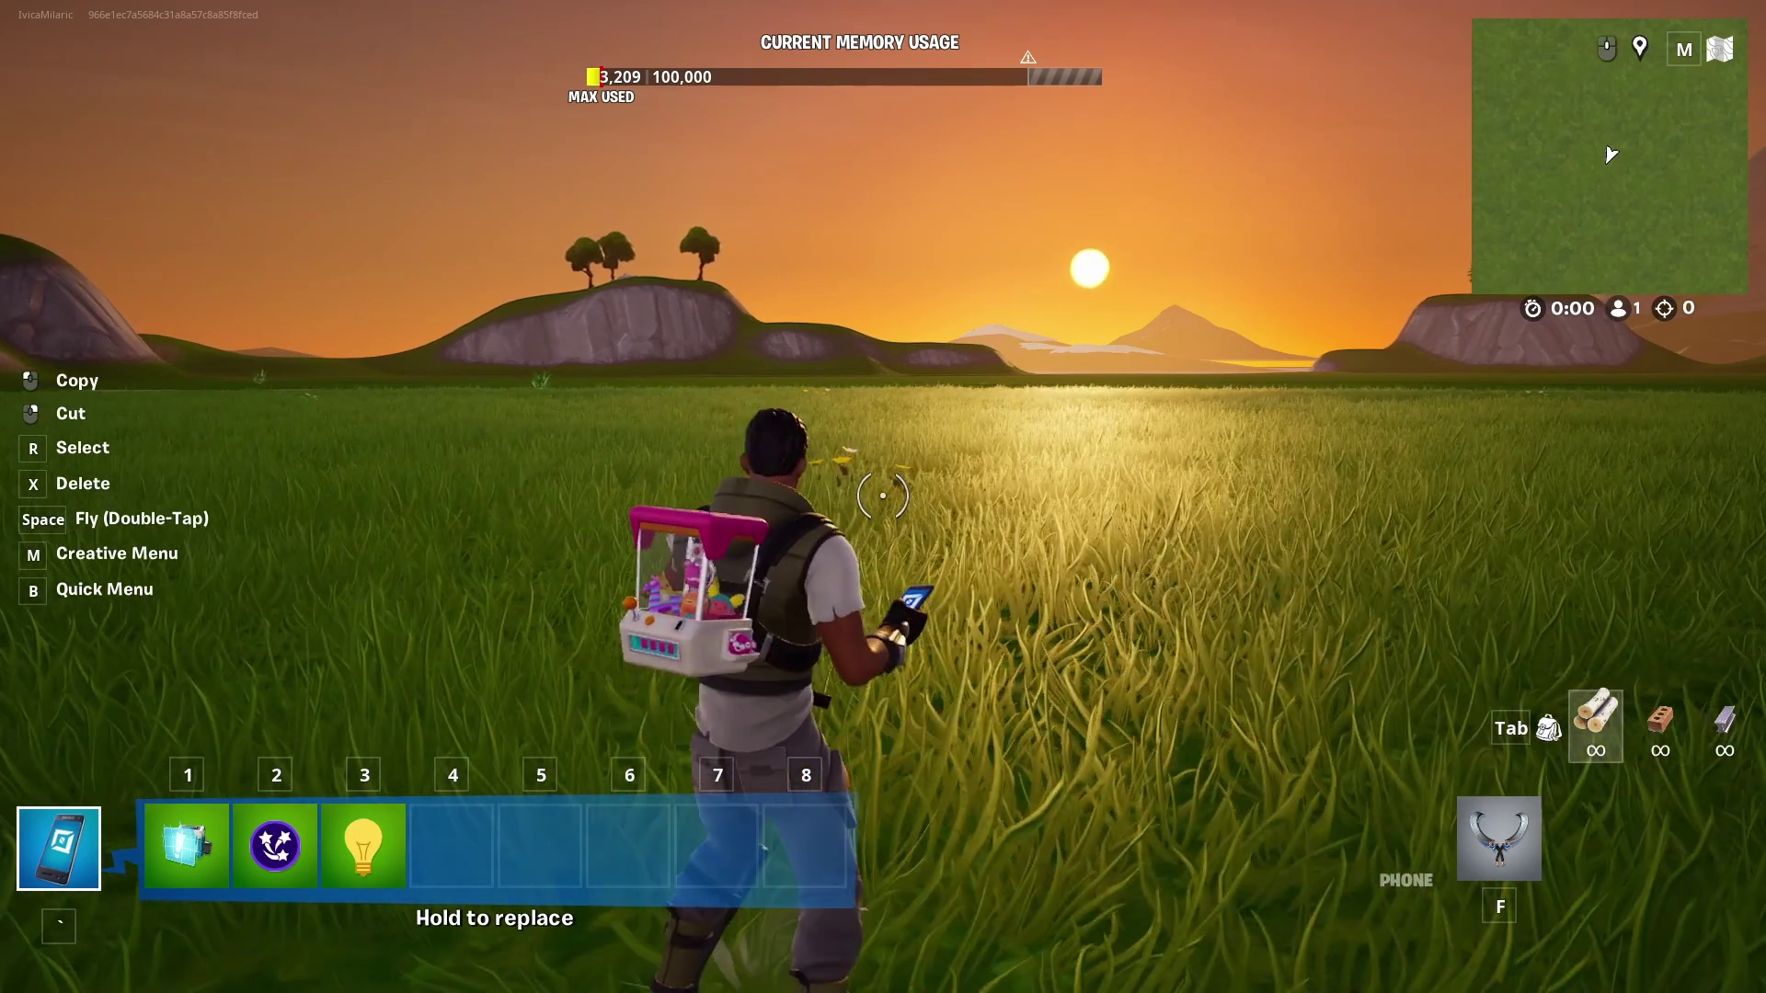
Place a Conditional Button device on the grass in front of the character.
key(1)
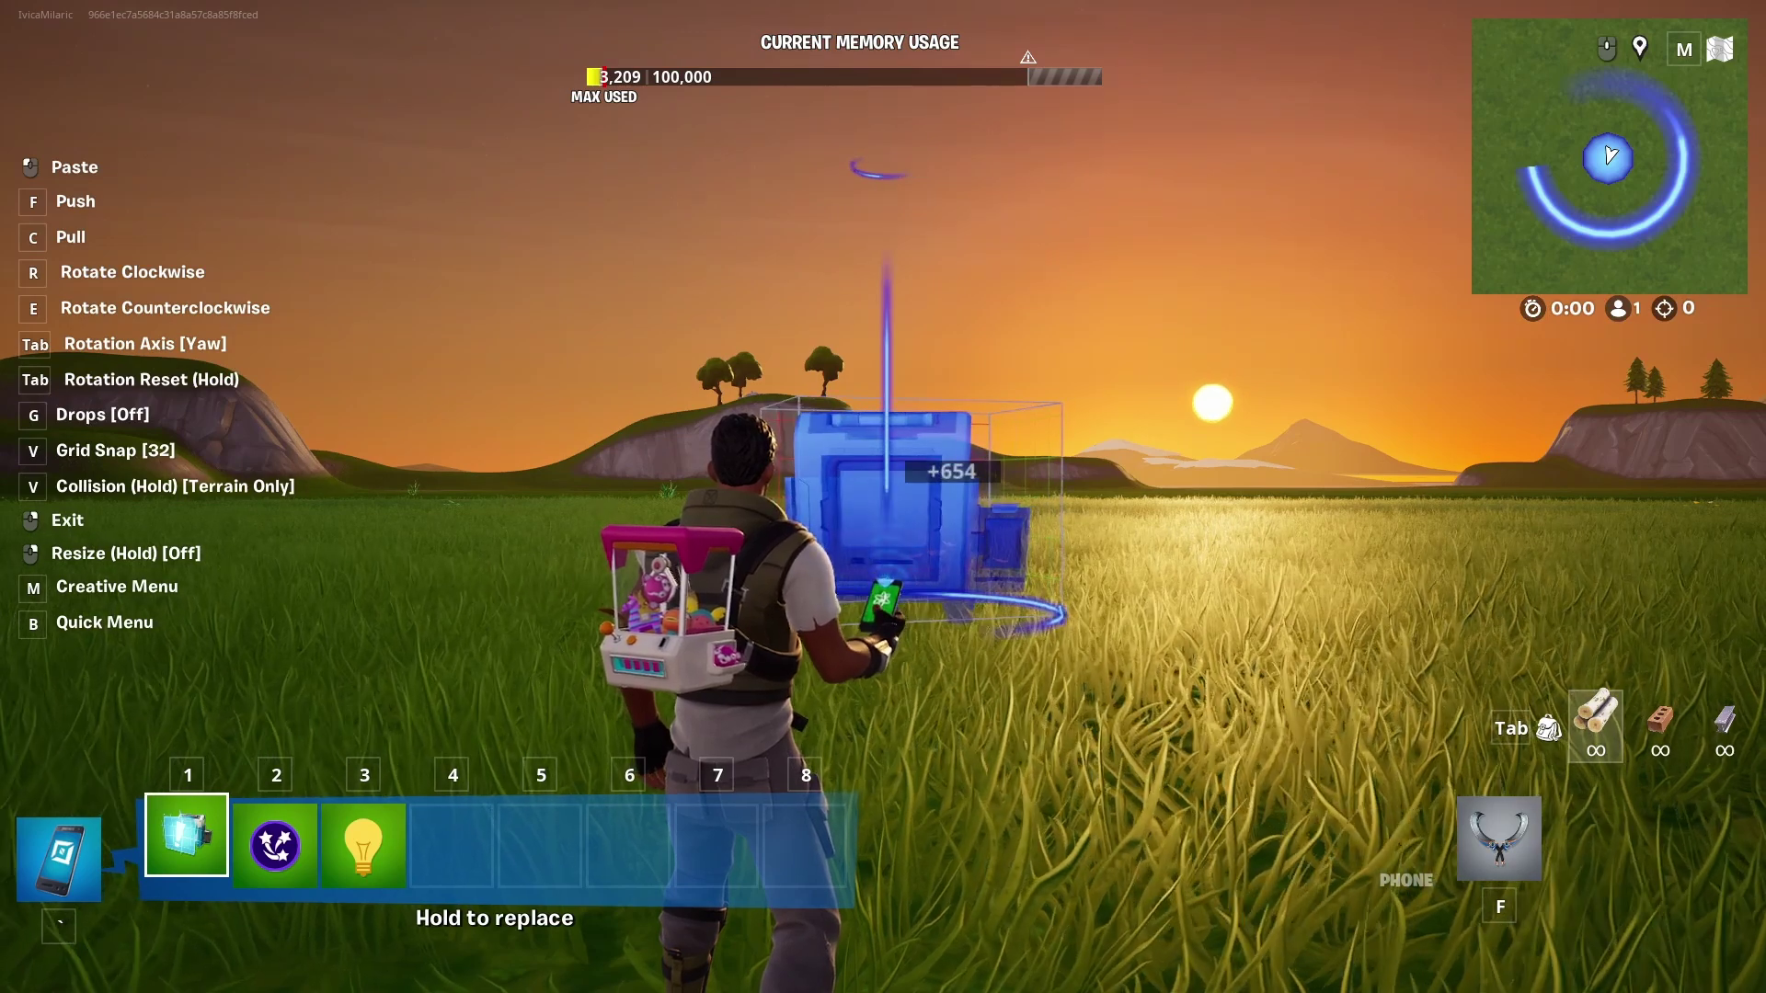
click(883, 497)
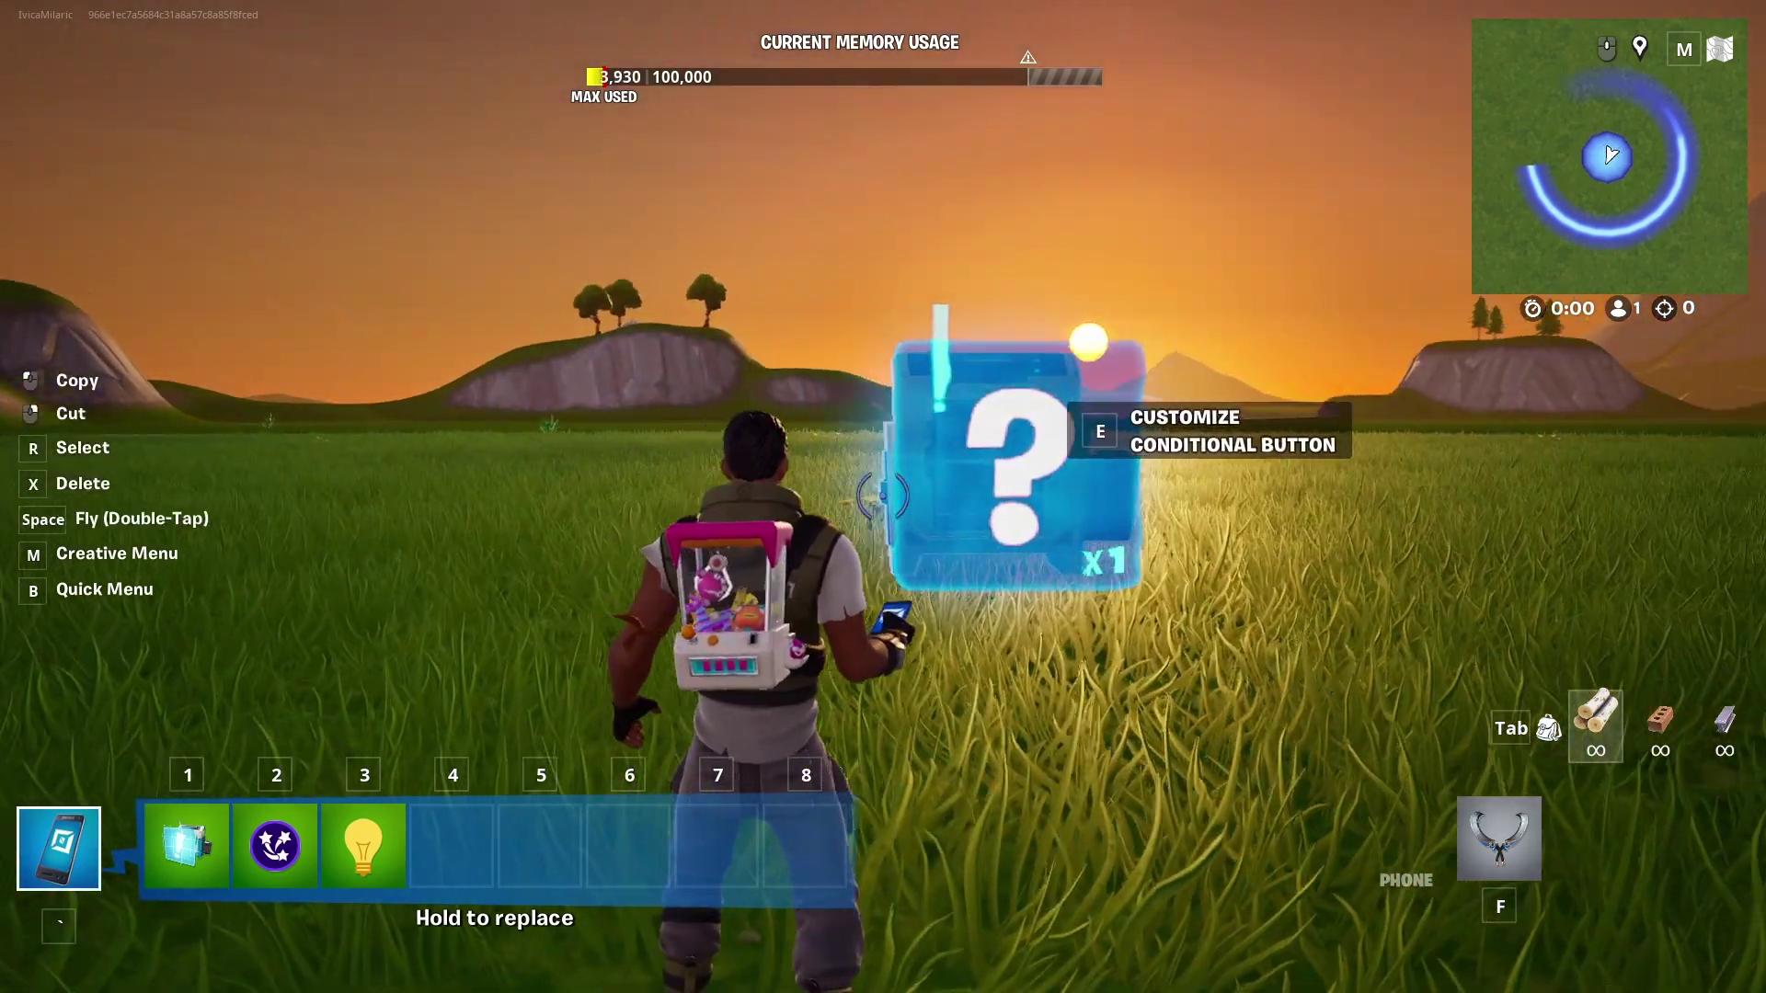
key(s)
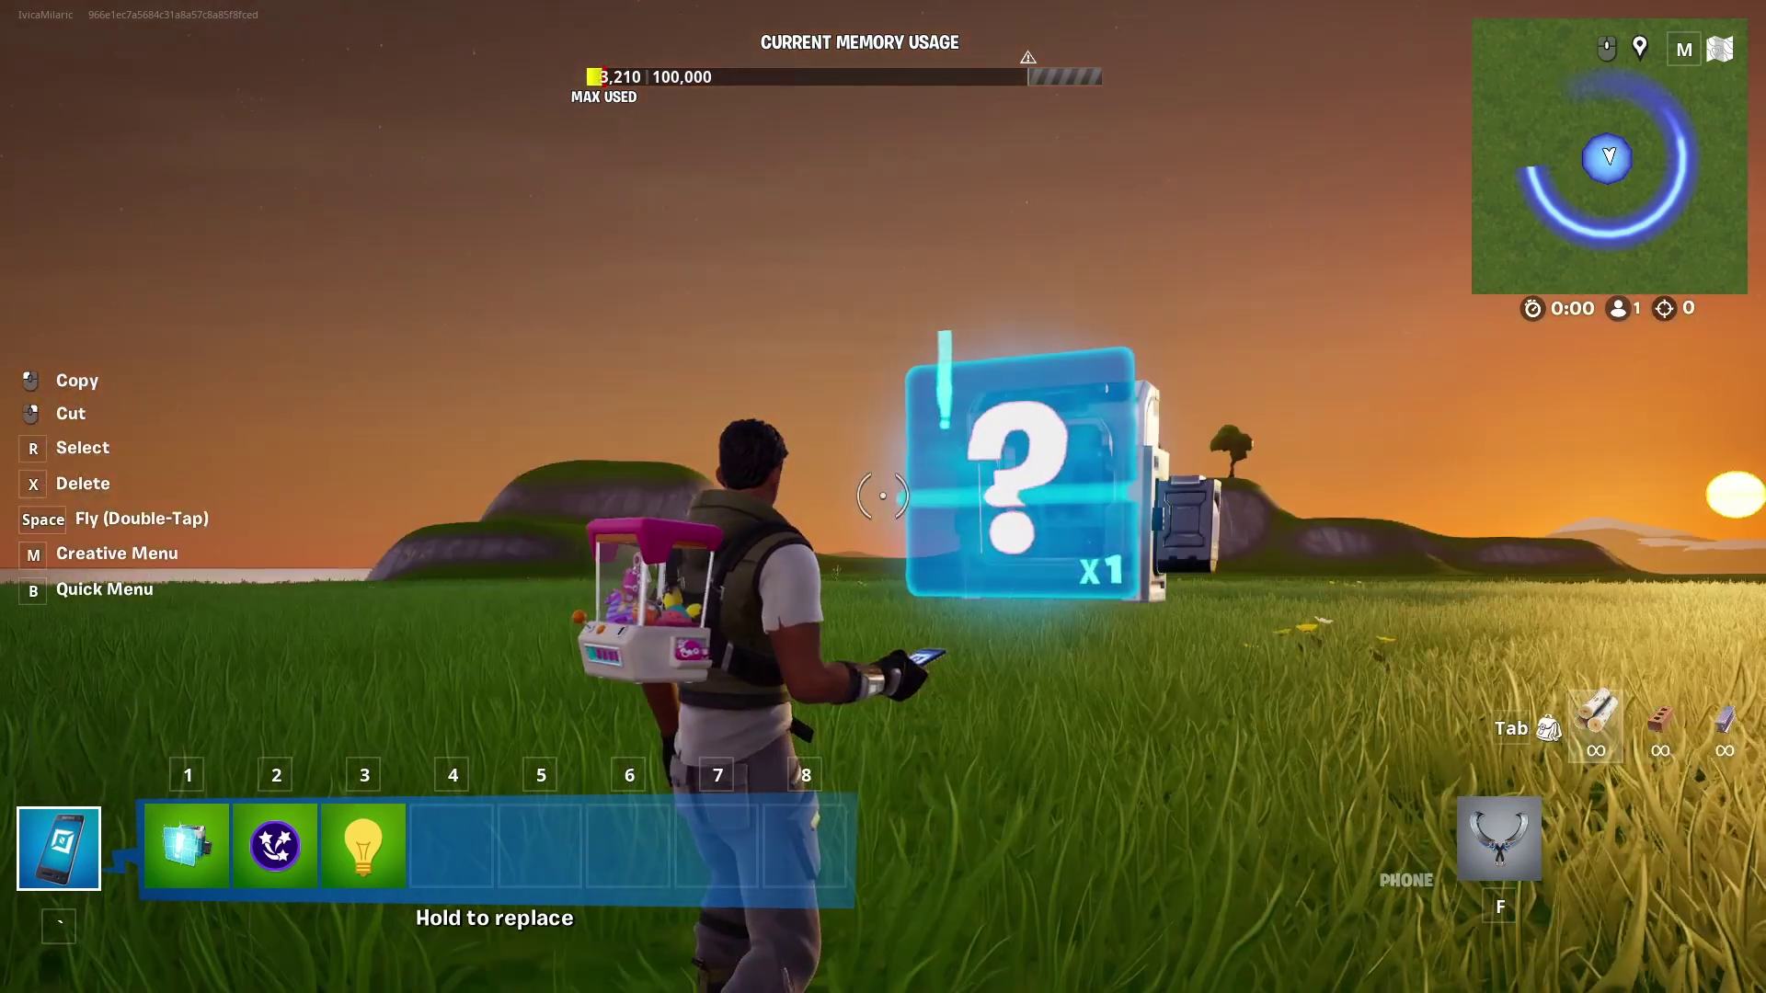
key(s)
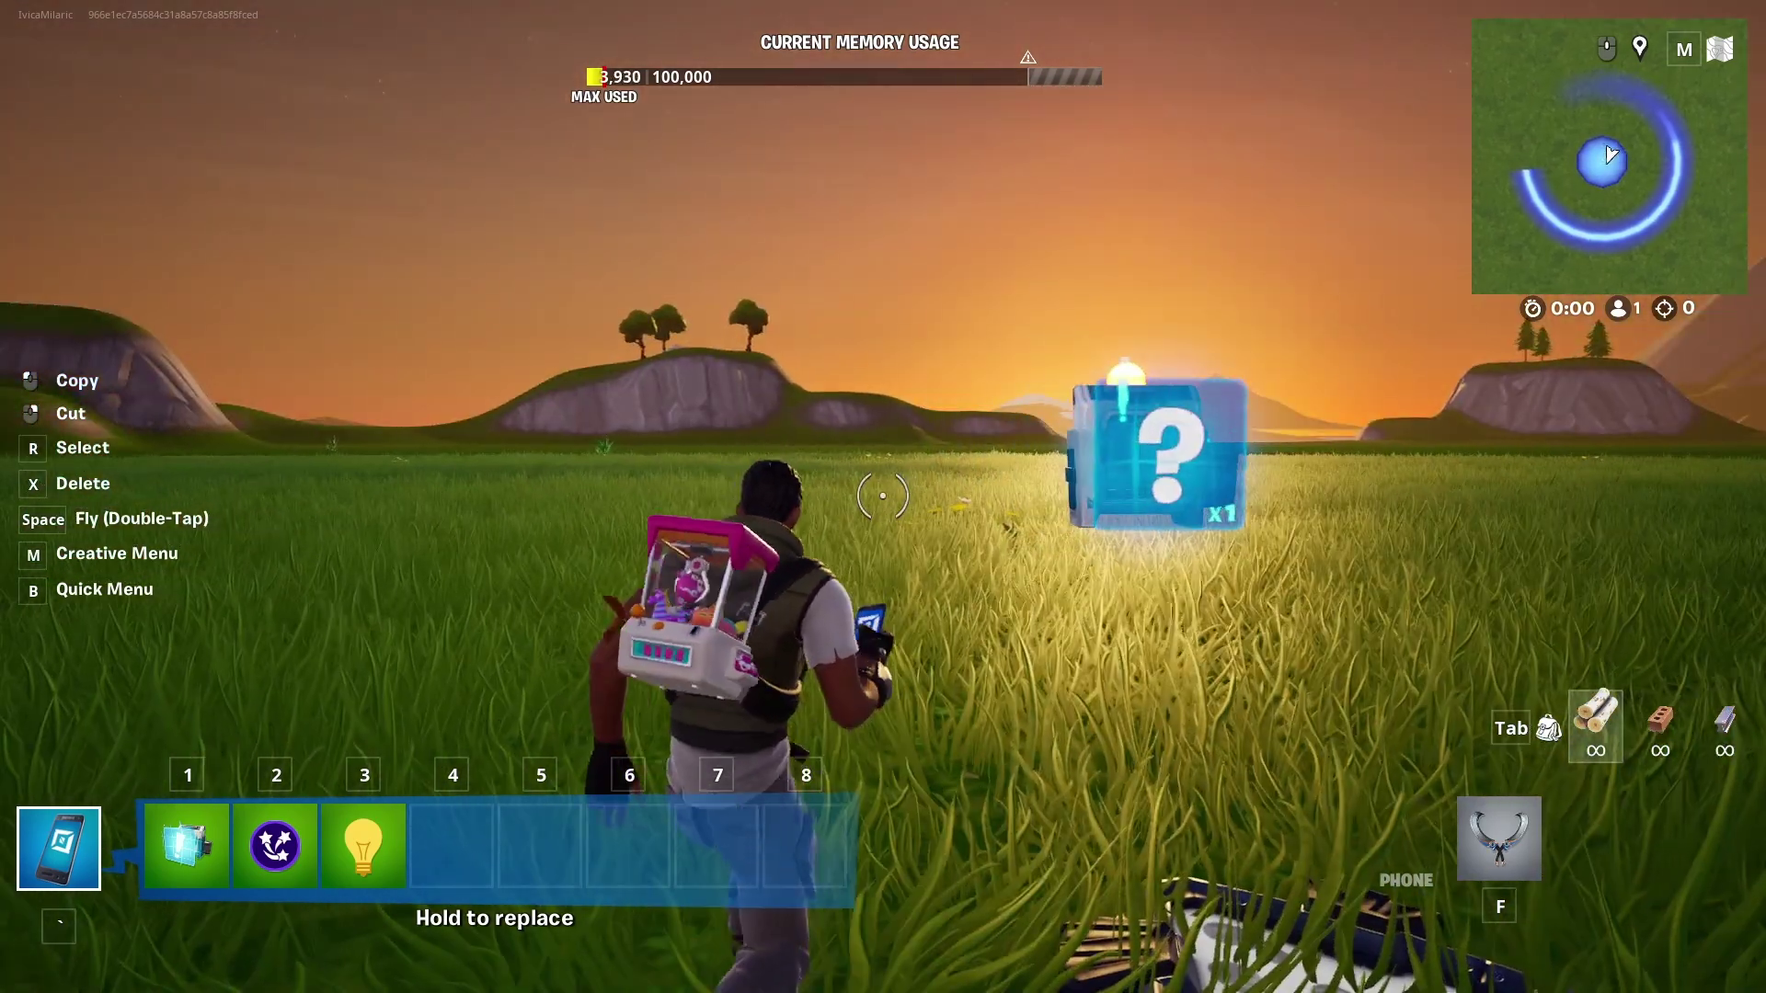
Place a Customizable Light device beside the Conditional Button, pulling it closer to the character, and stop placing.
key(3)
click(882, 496)
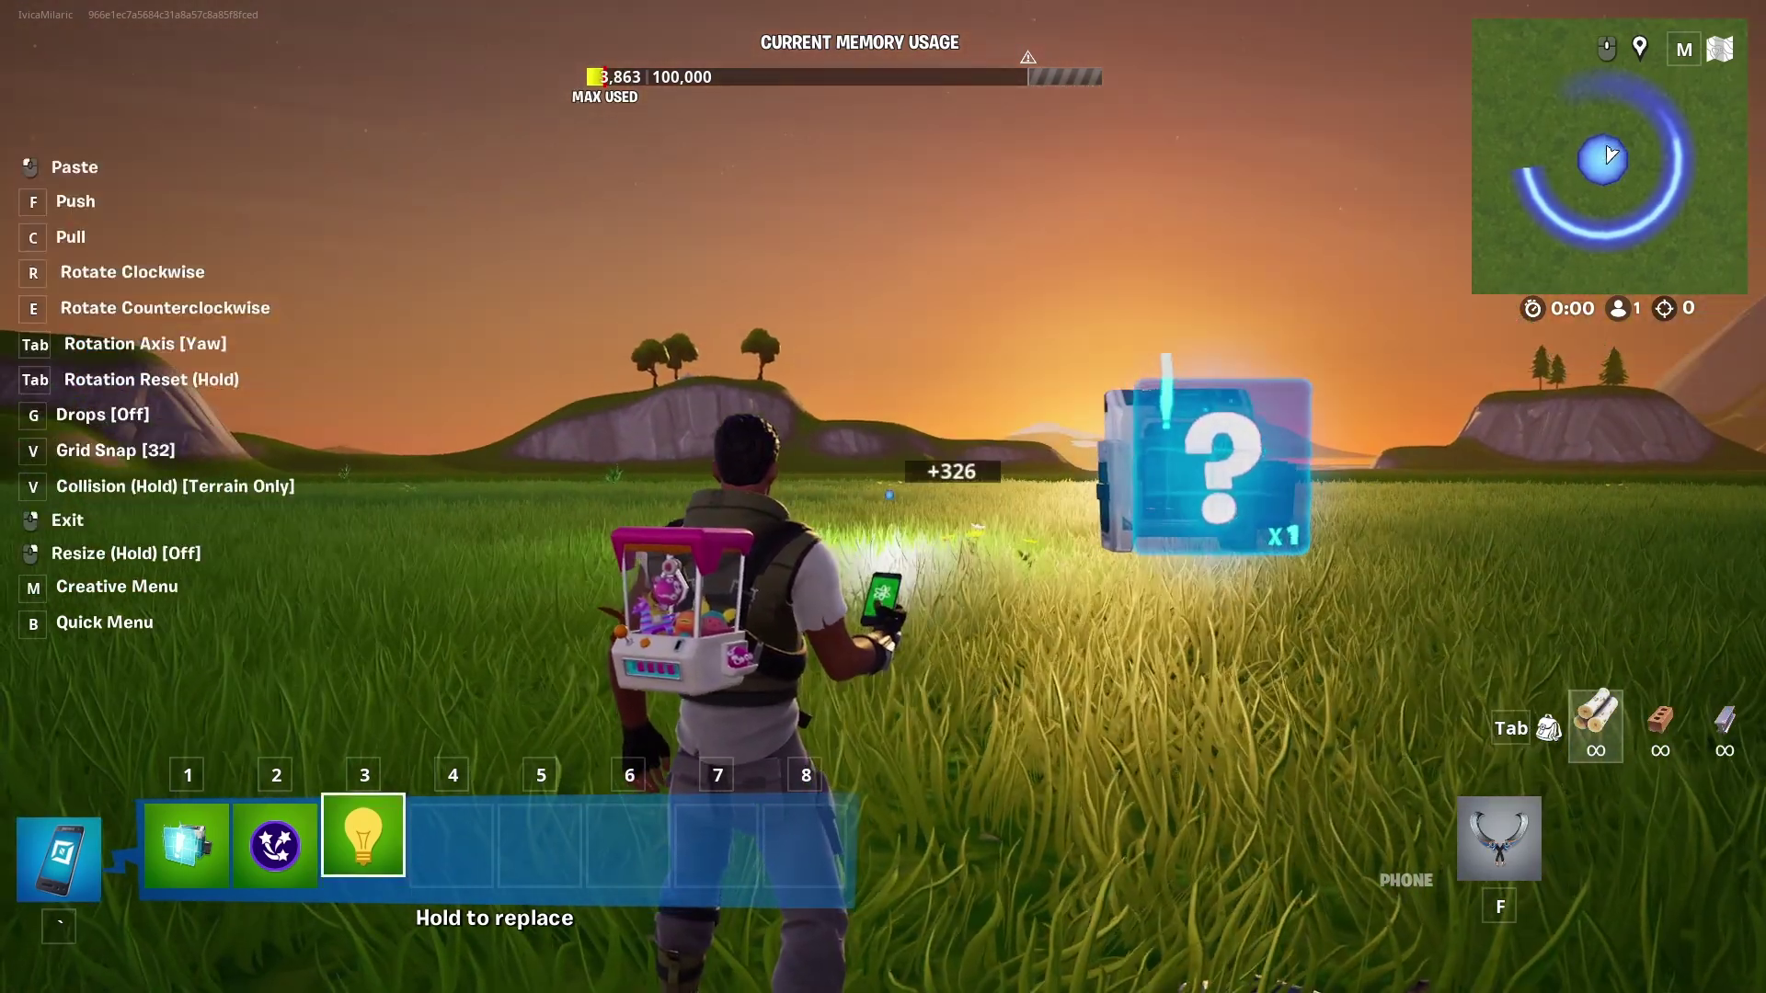
key(c)
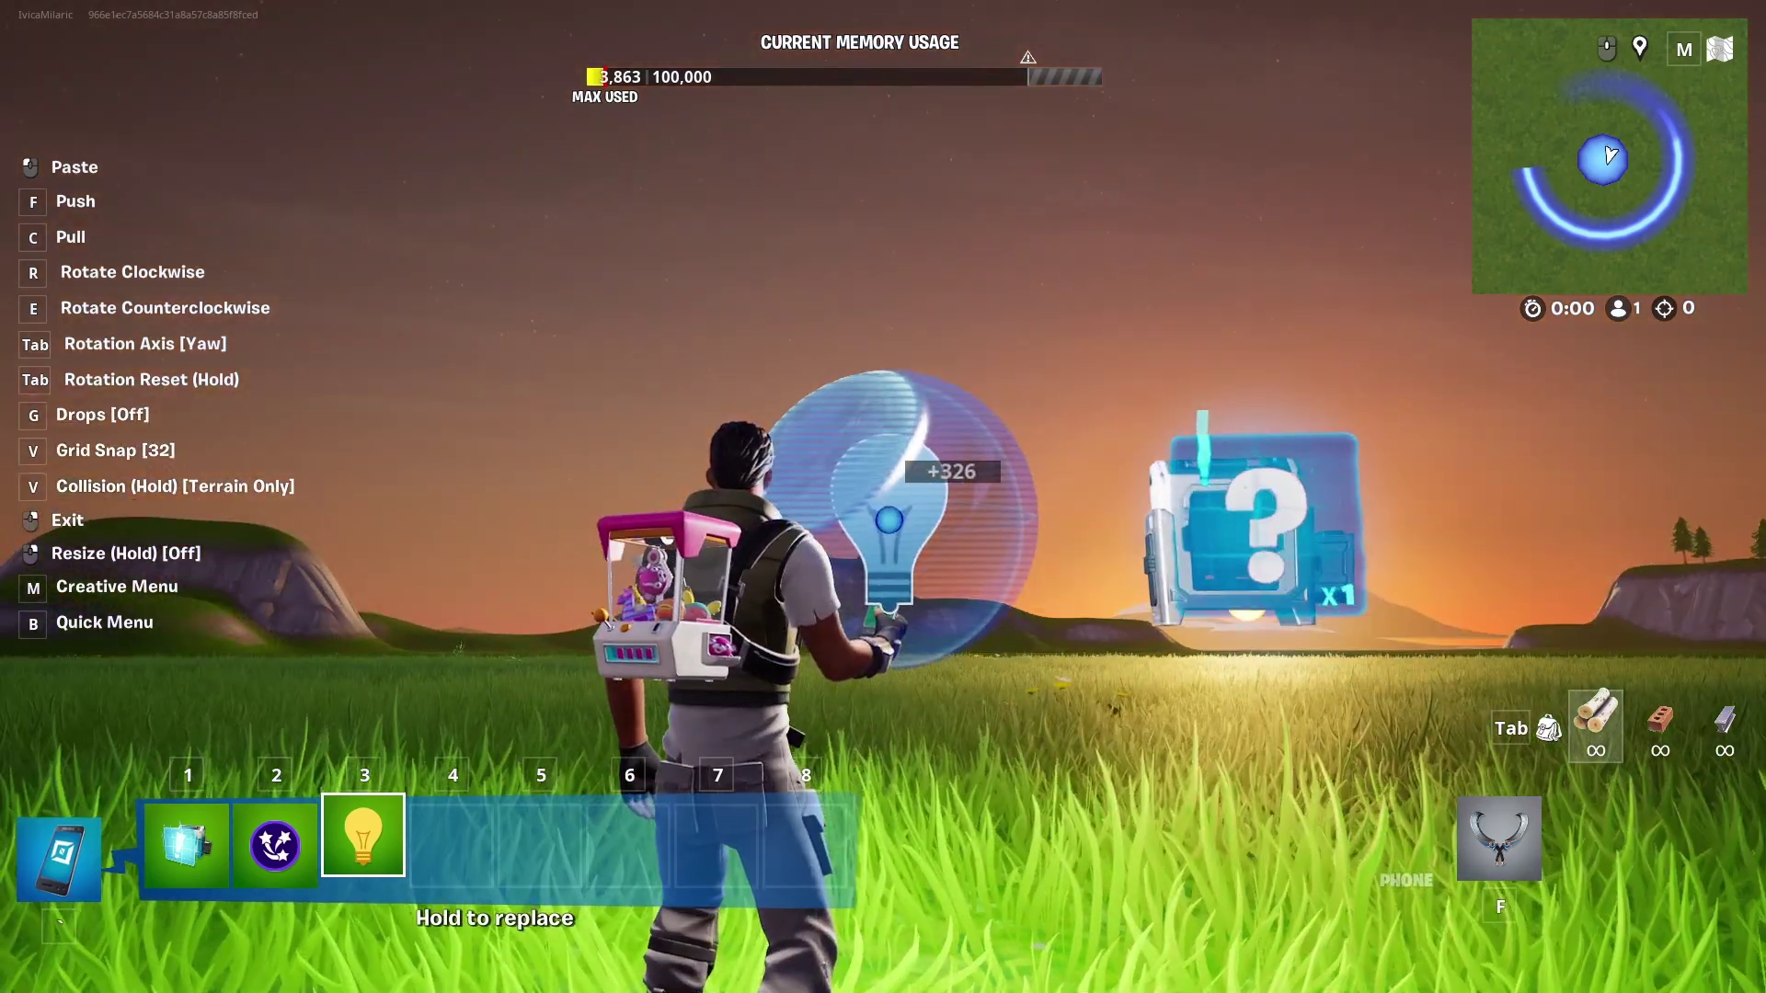
click(884, 497)
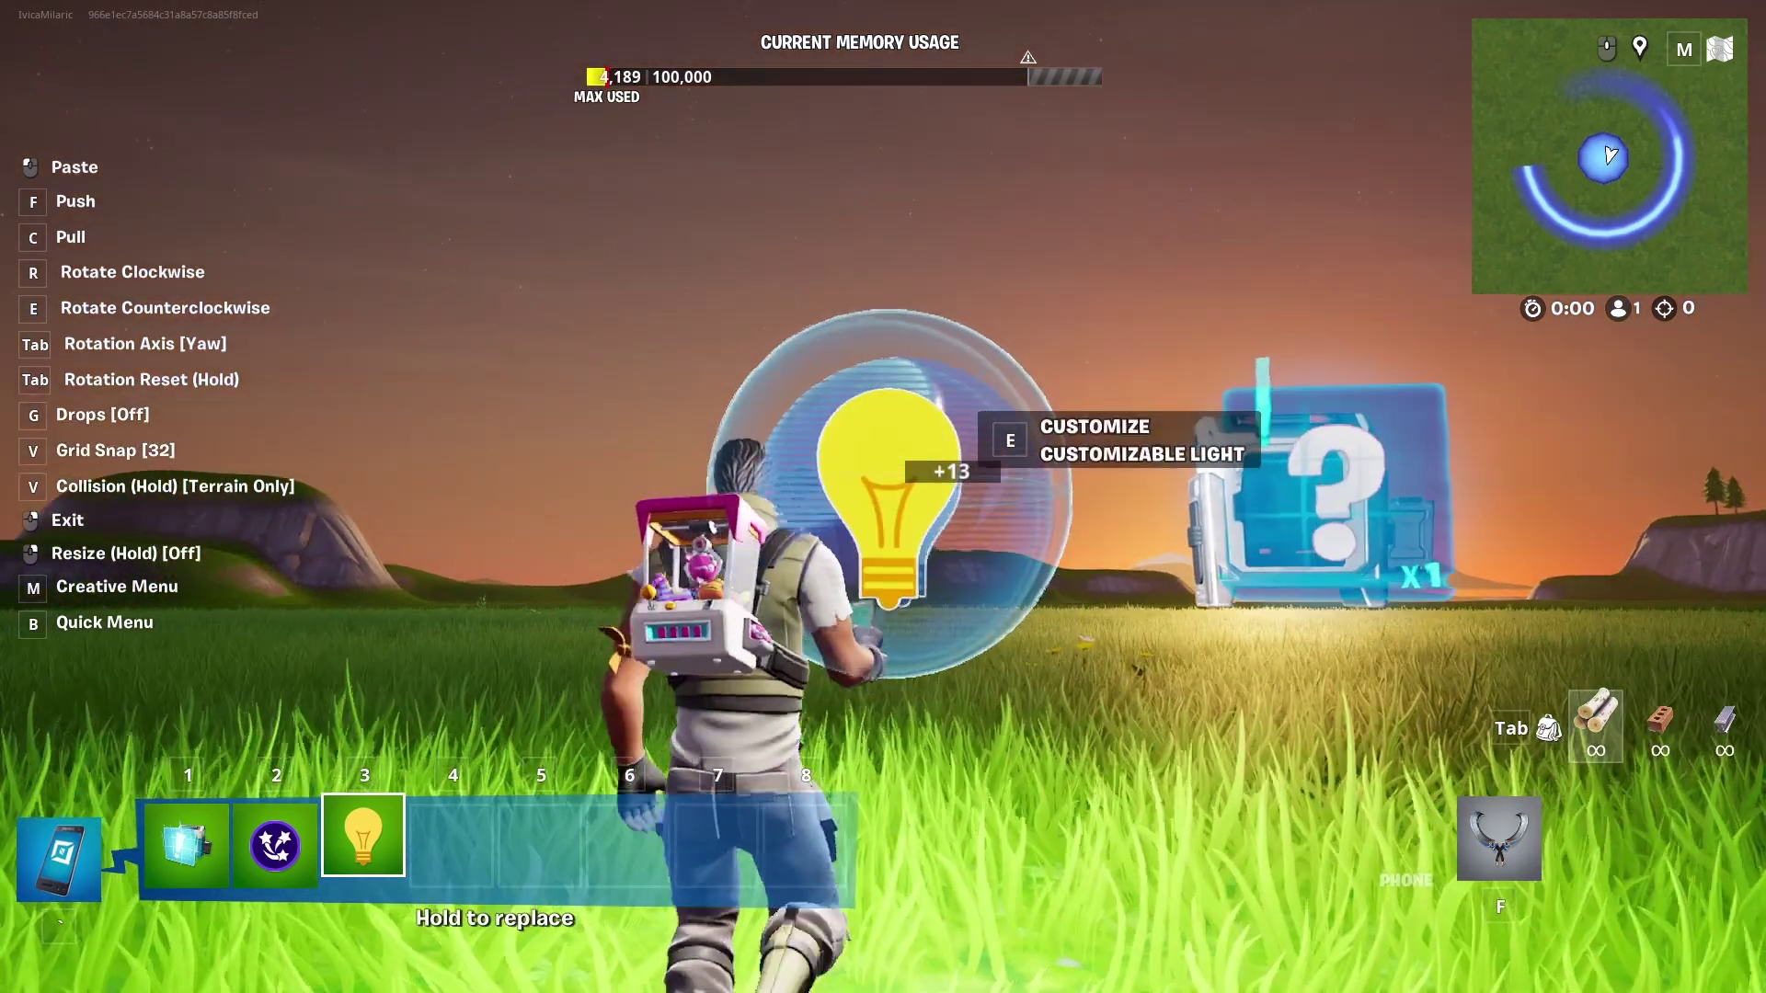
right_click(883, 496)
key(w)
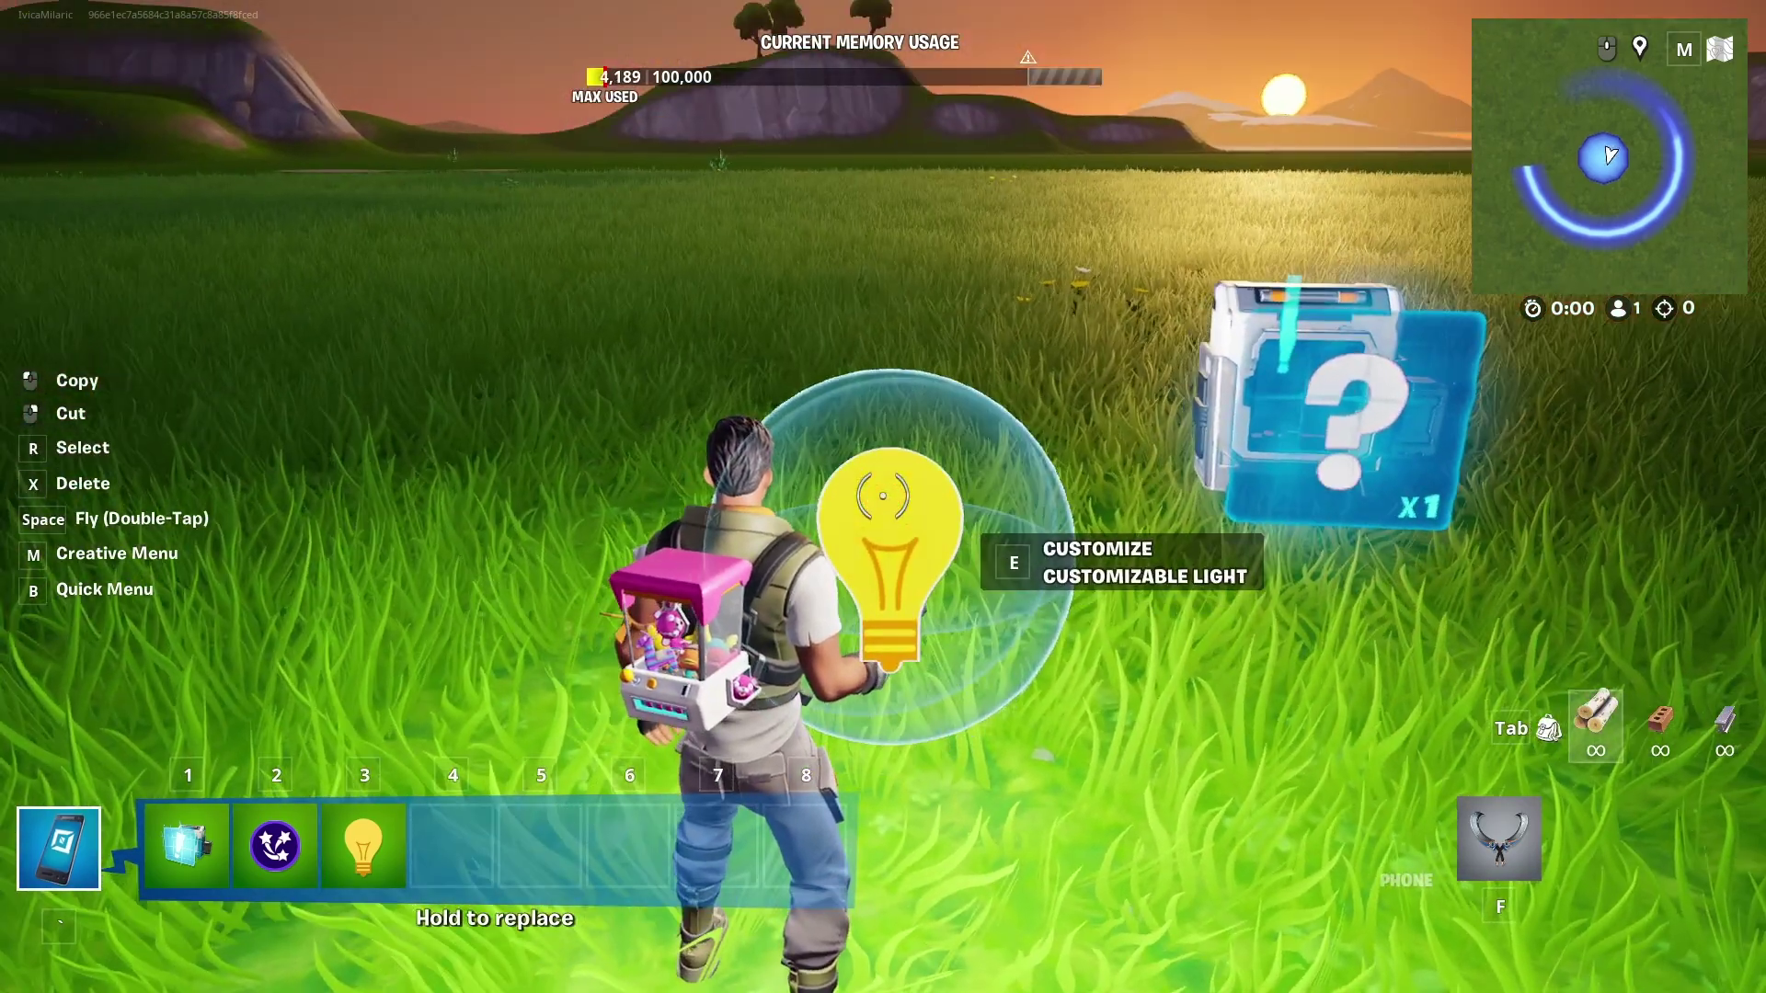
Set the Customizable Light's color to #FF0100 and intensity to 100%, toggle its initial state, and apply the settings.
key(e)
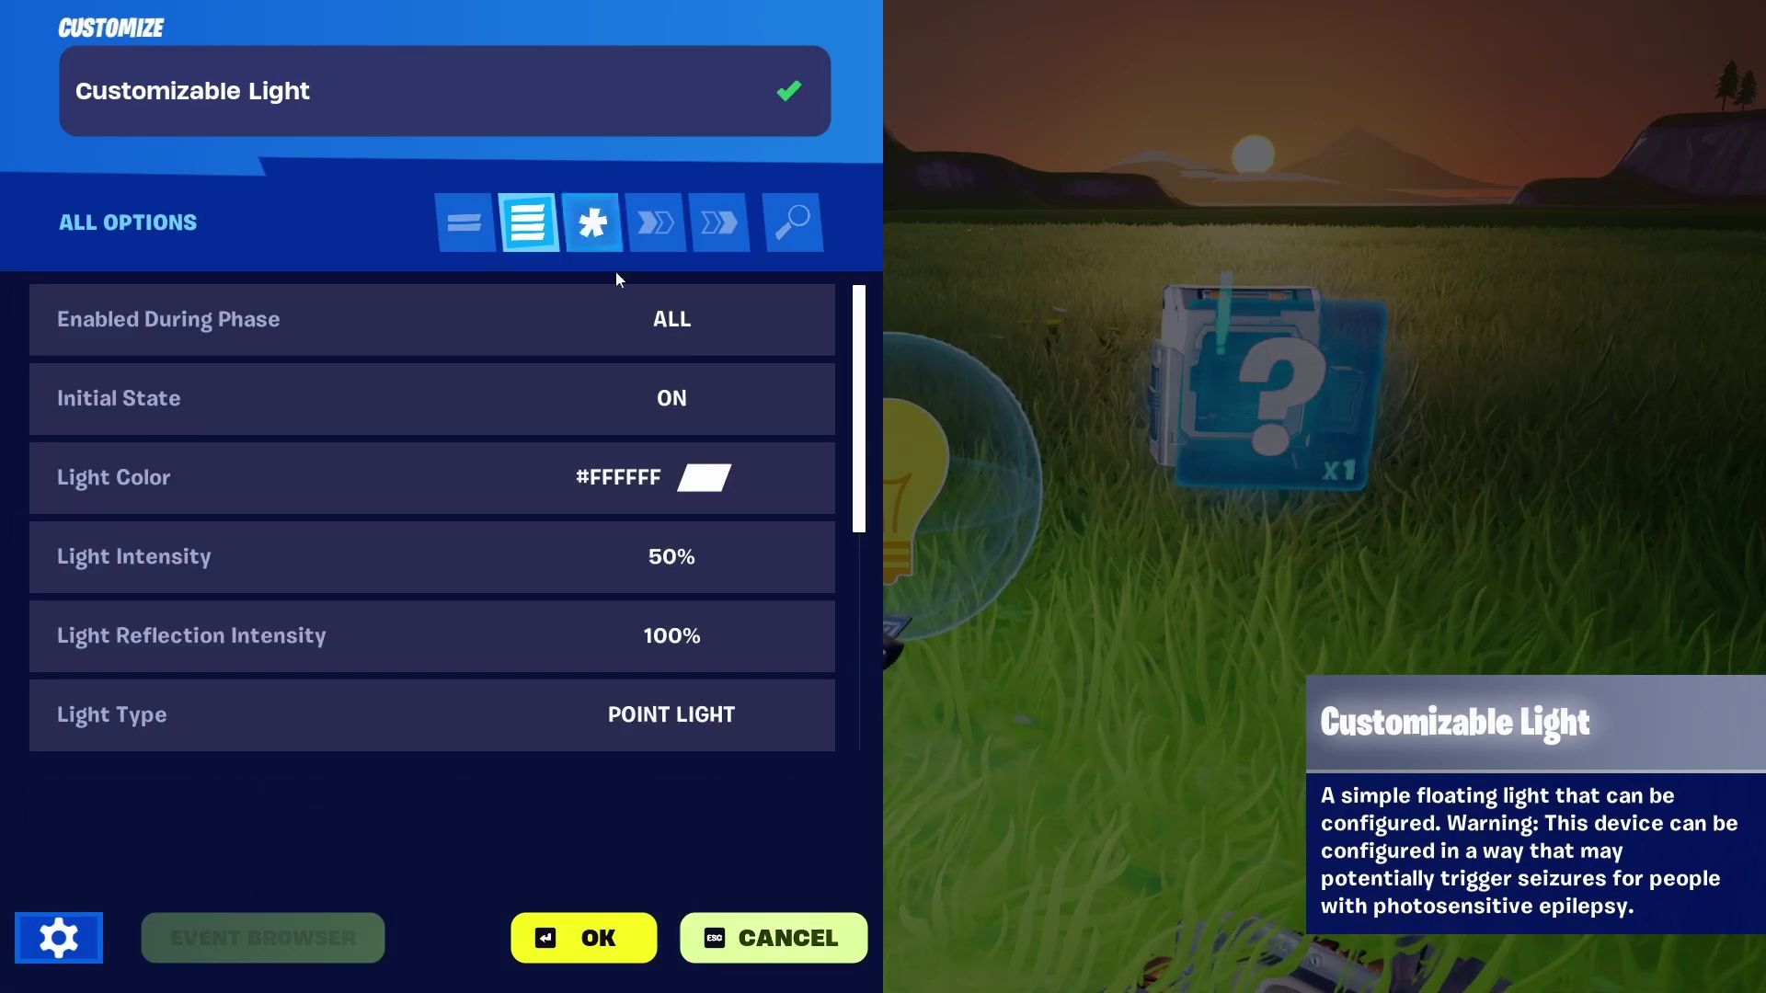
click(791, 478)
click(945, 682)
click(719, 552)
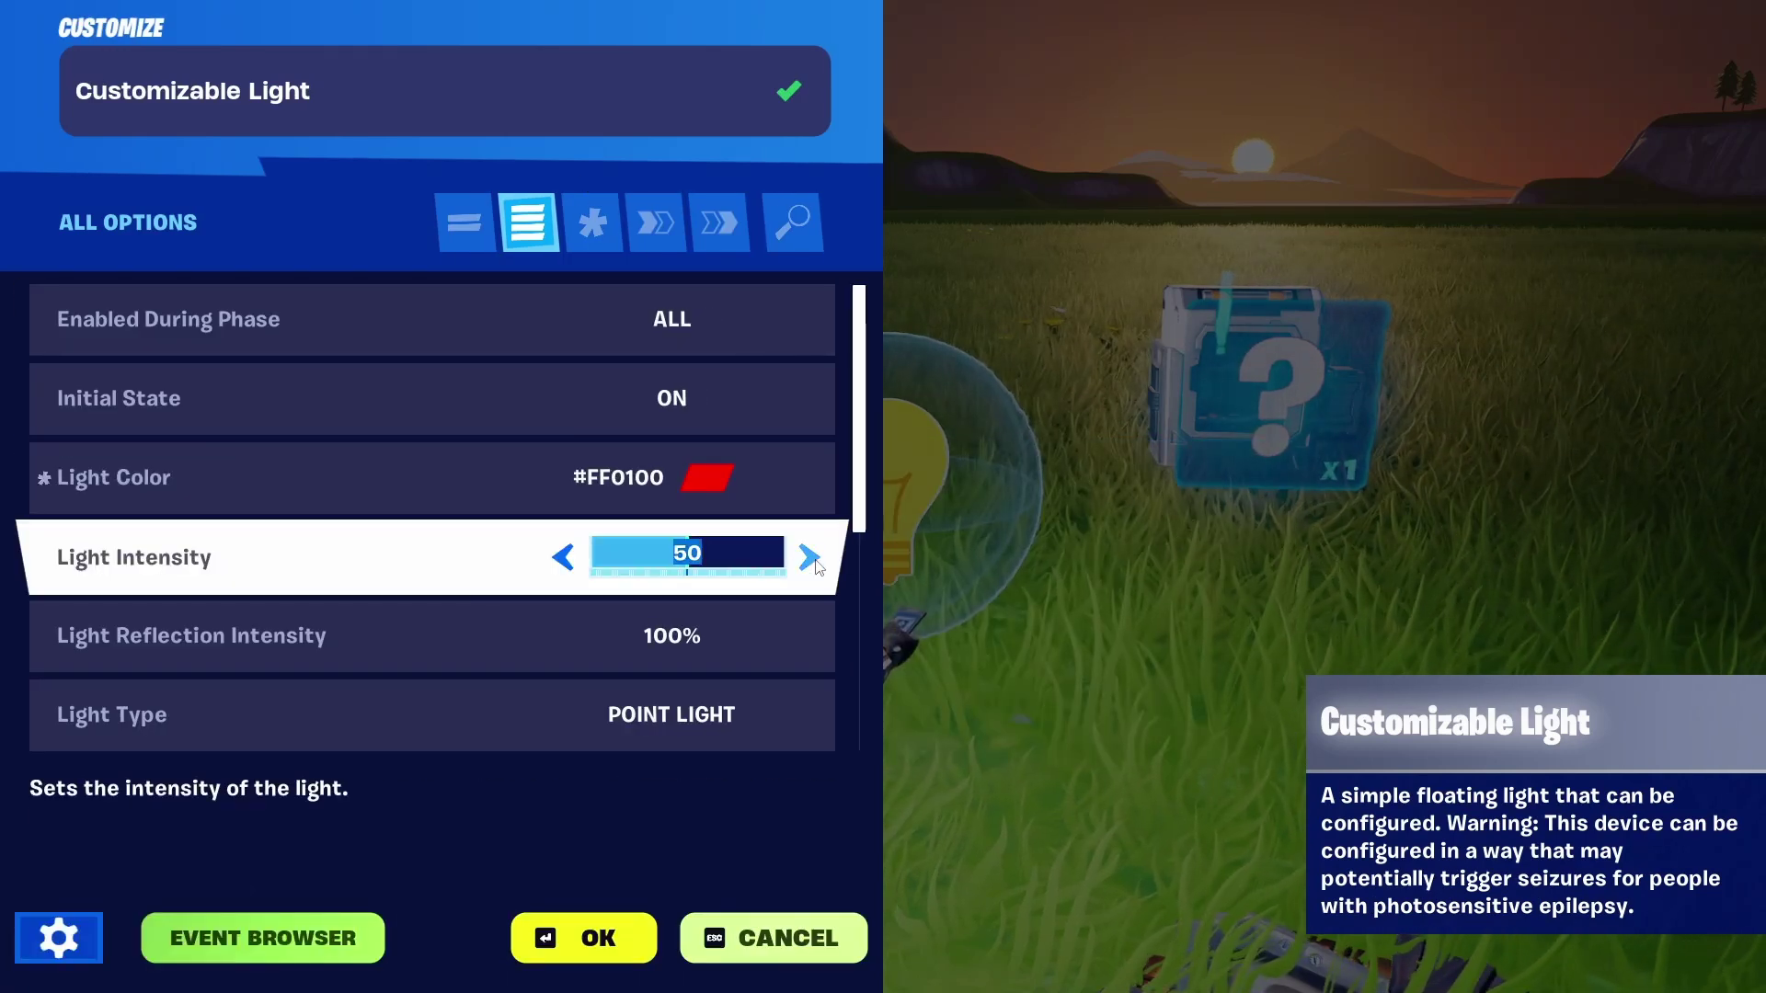
text(100)
key(Return)
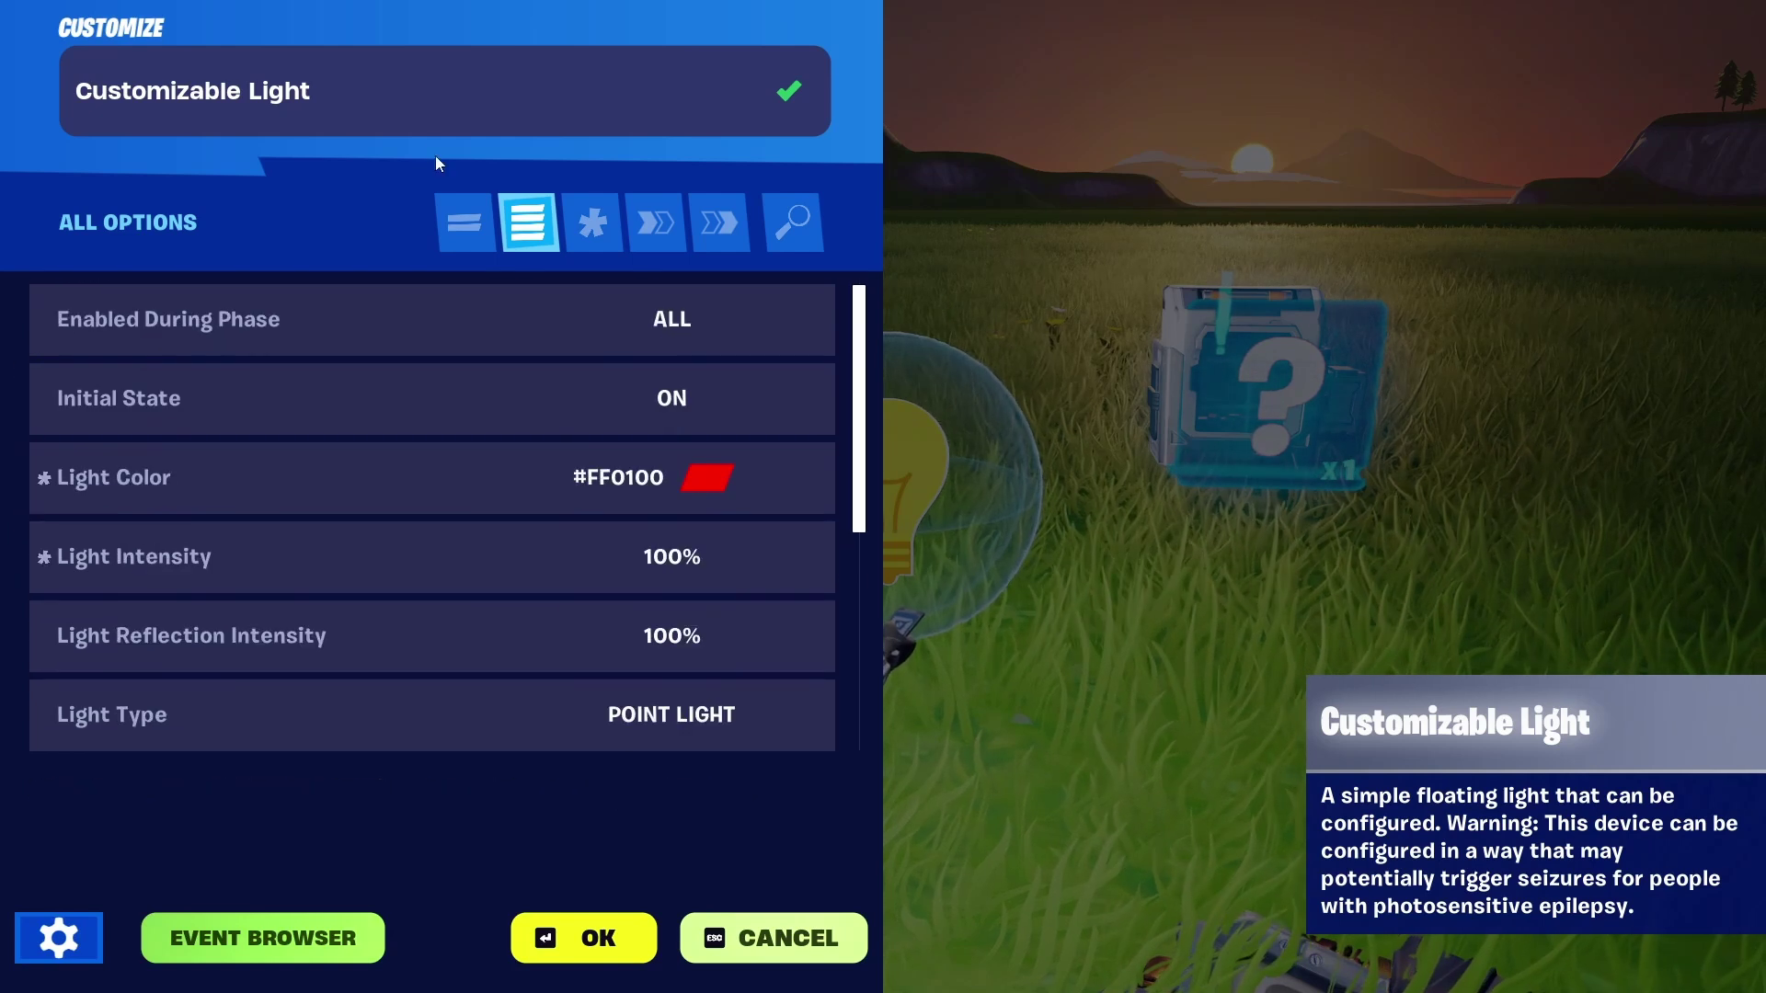
click(465, 230)
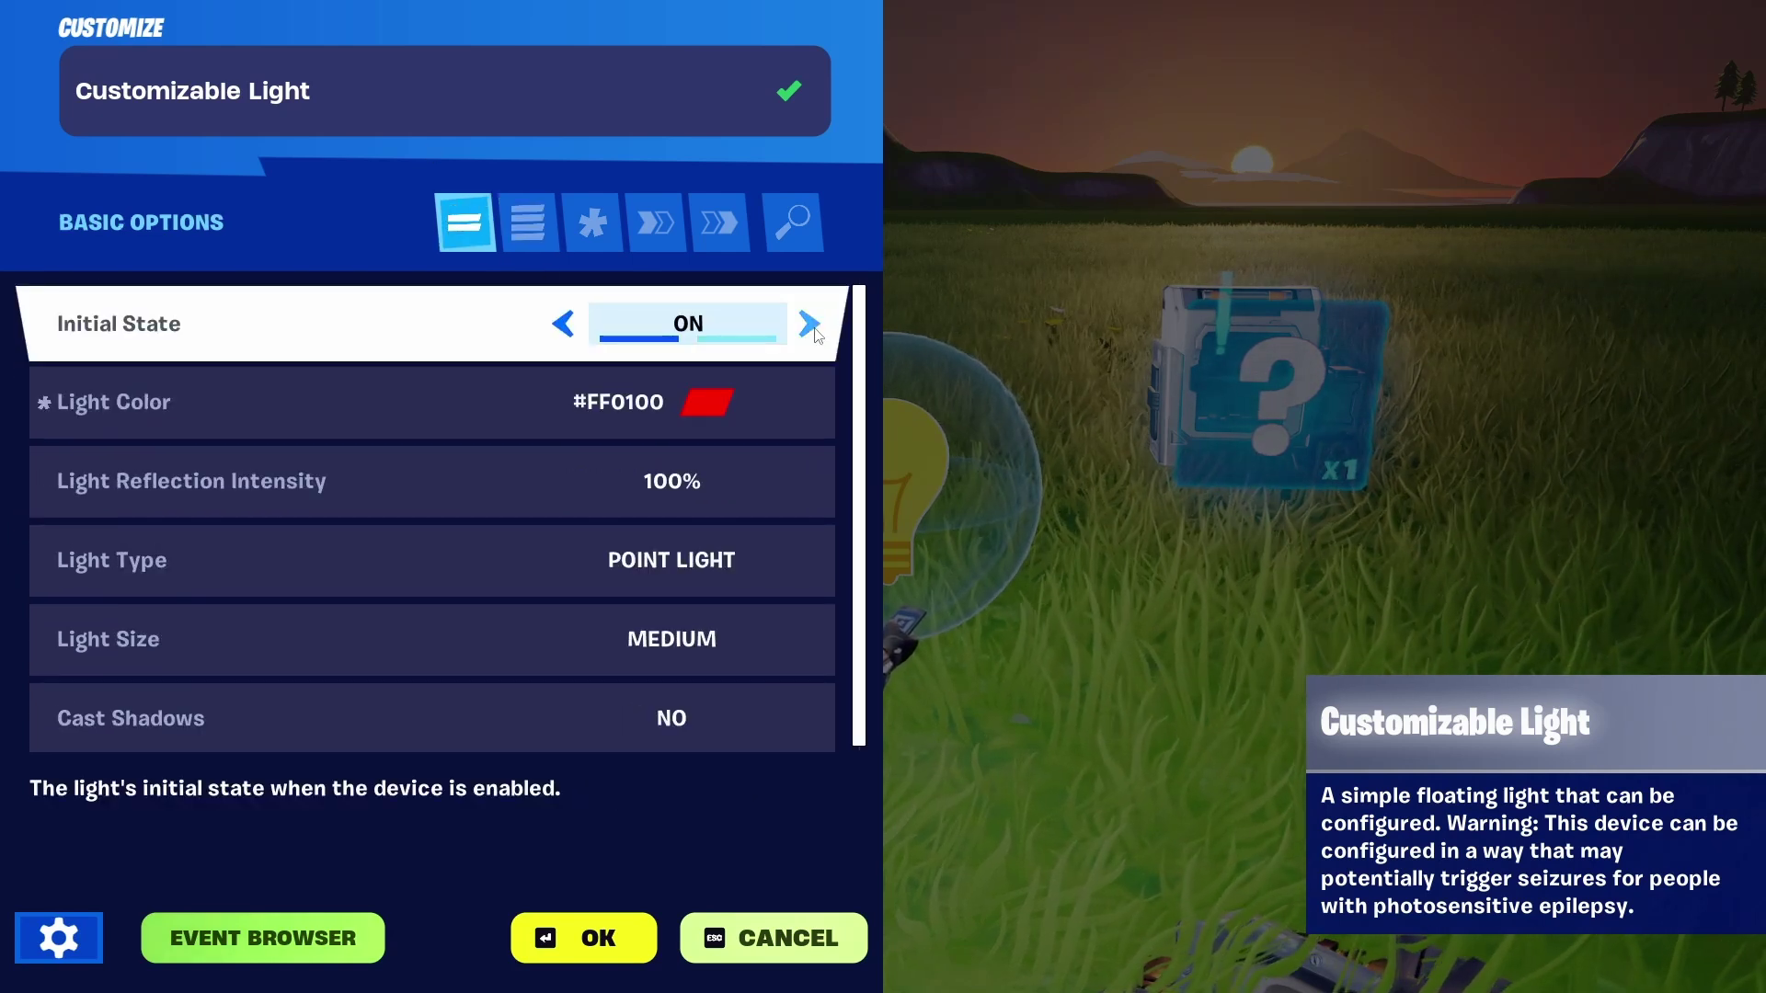
click(612, 929)
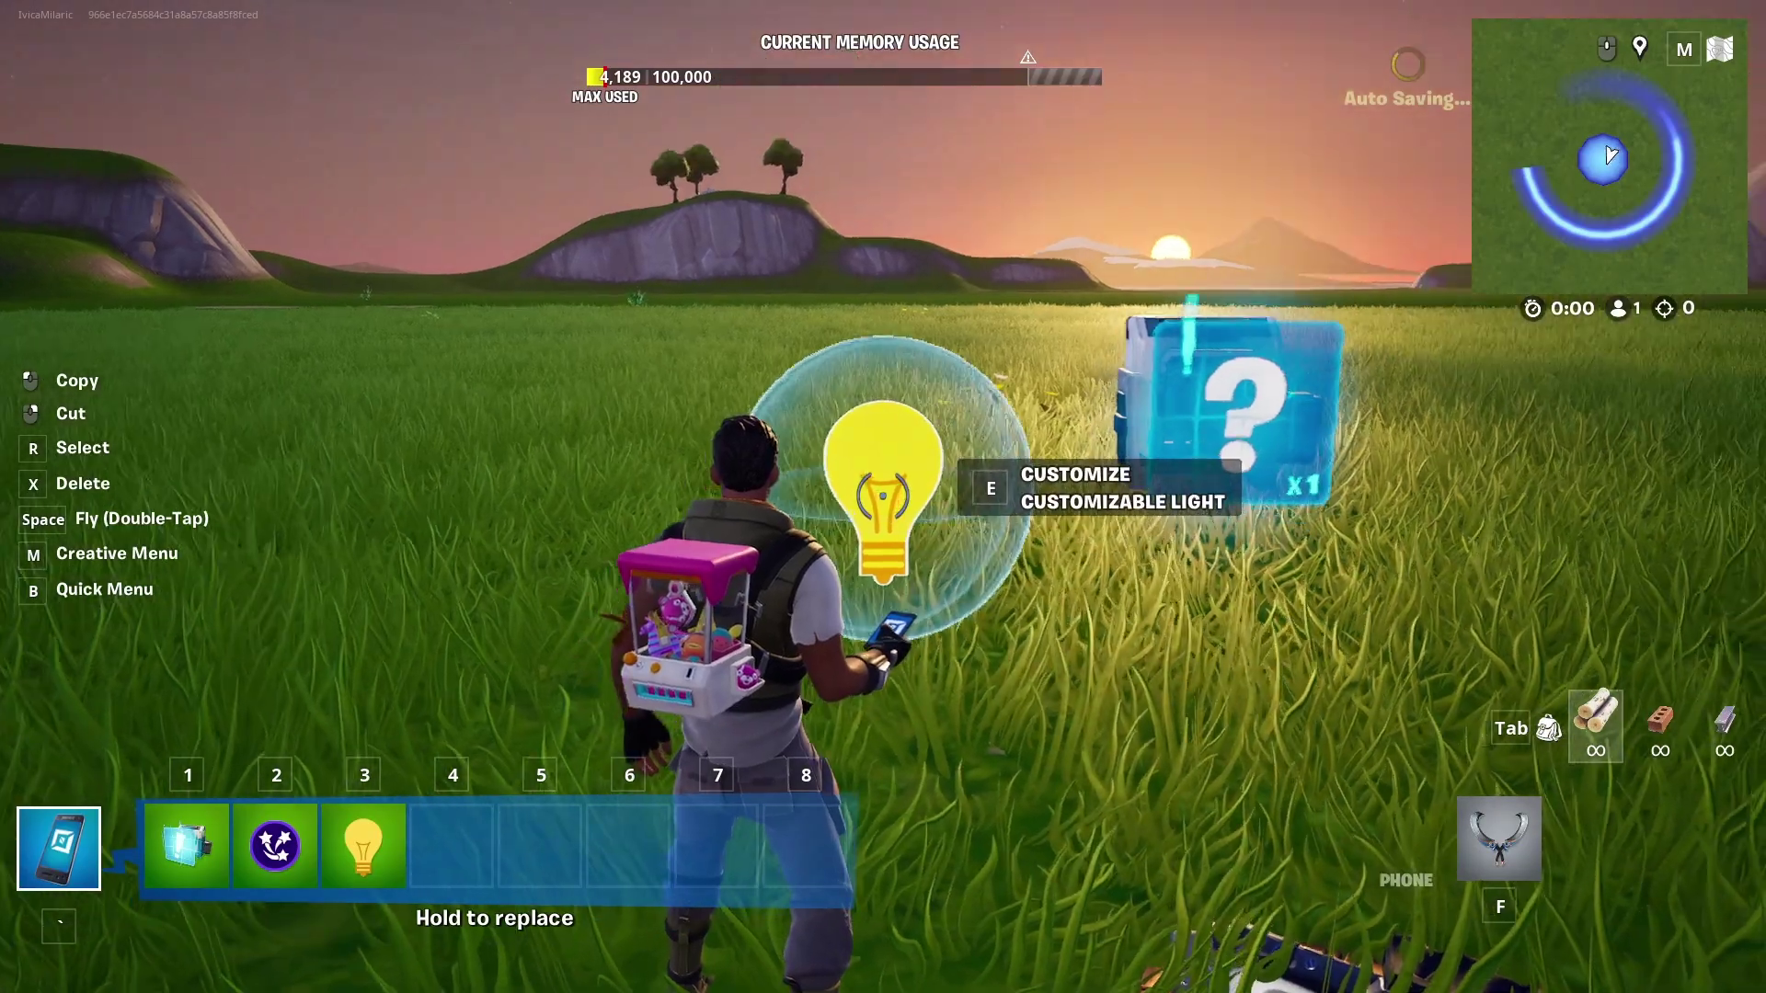
Set the Conditional Button's Number Of Key Item Slots to 2 in its full list of options.
key(s)
key(d)
key(w)
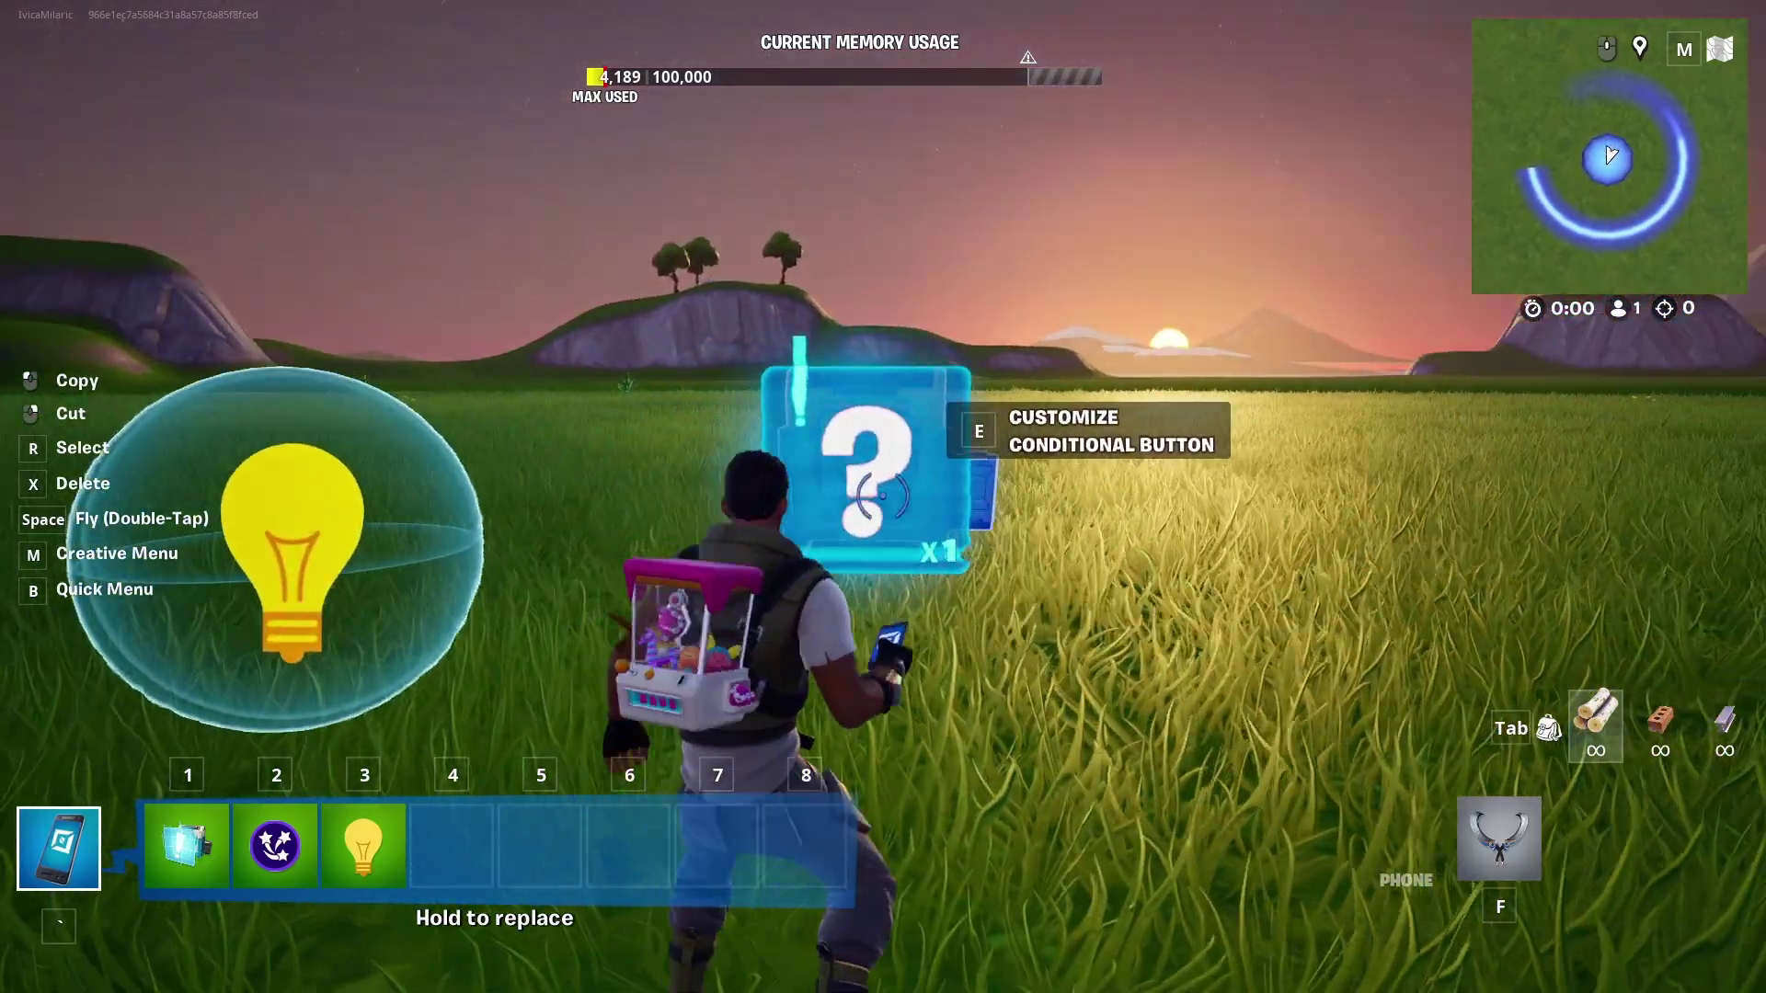
key(e)
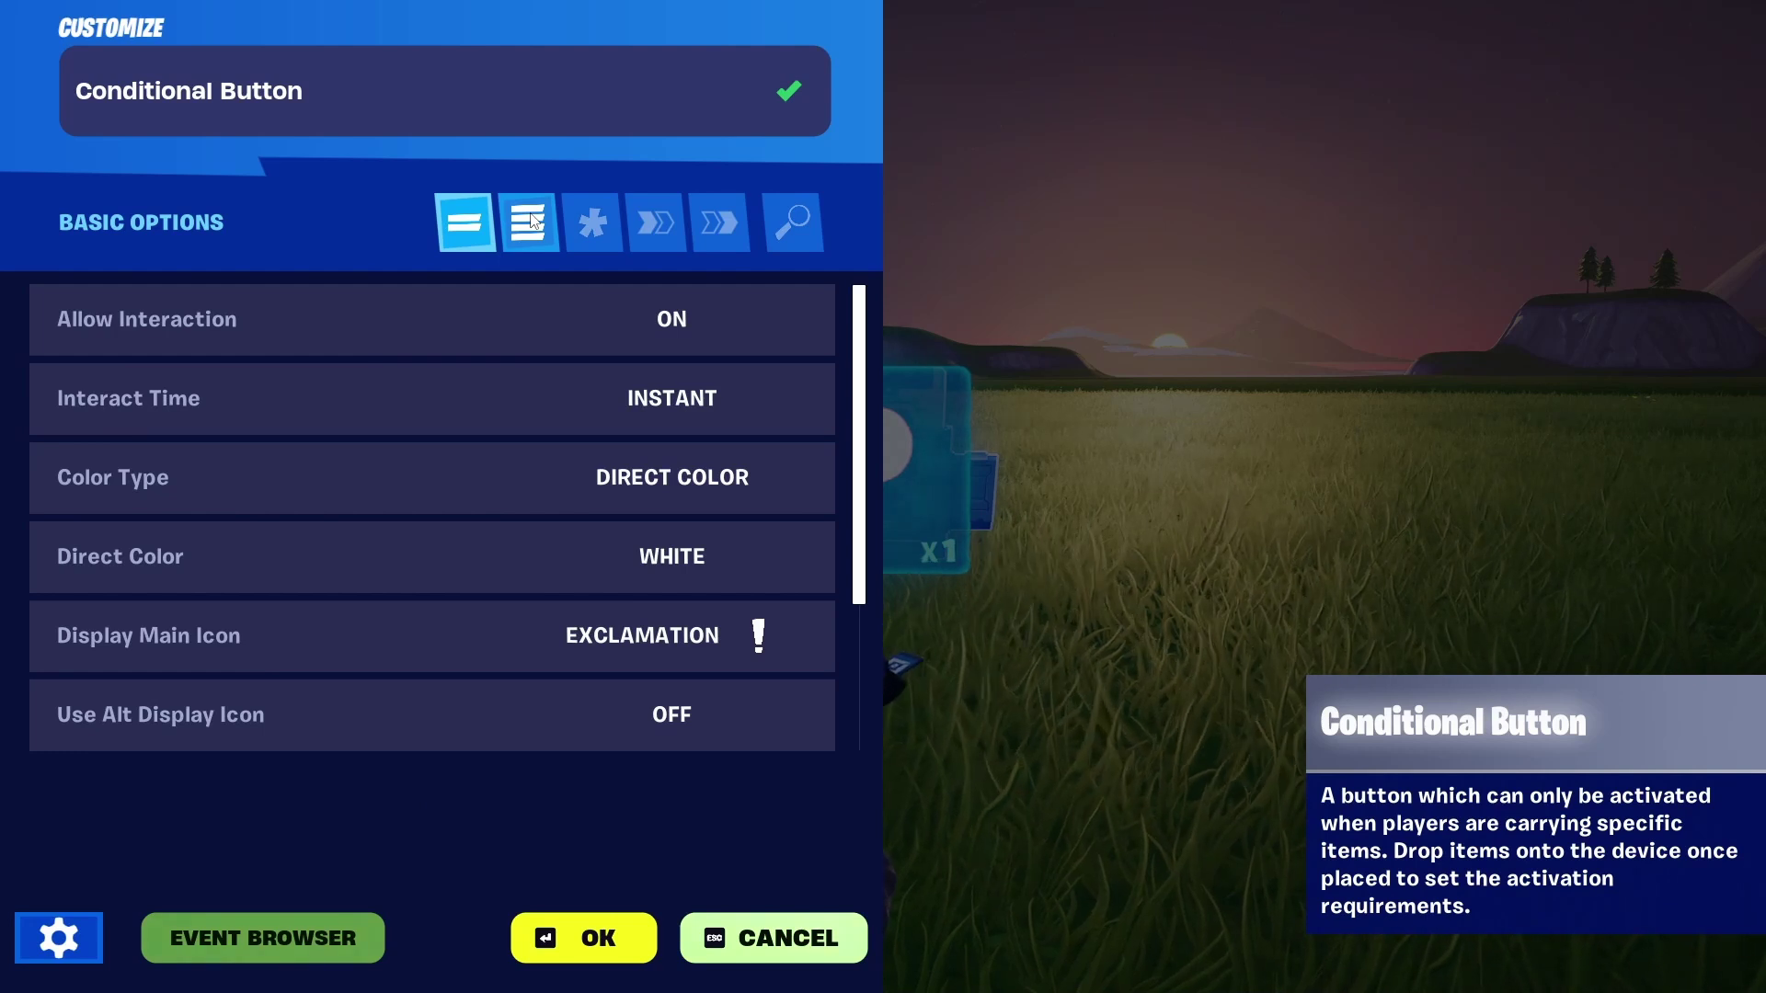
click(679, 375)
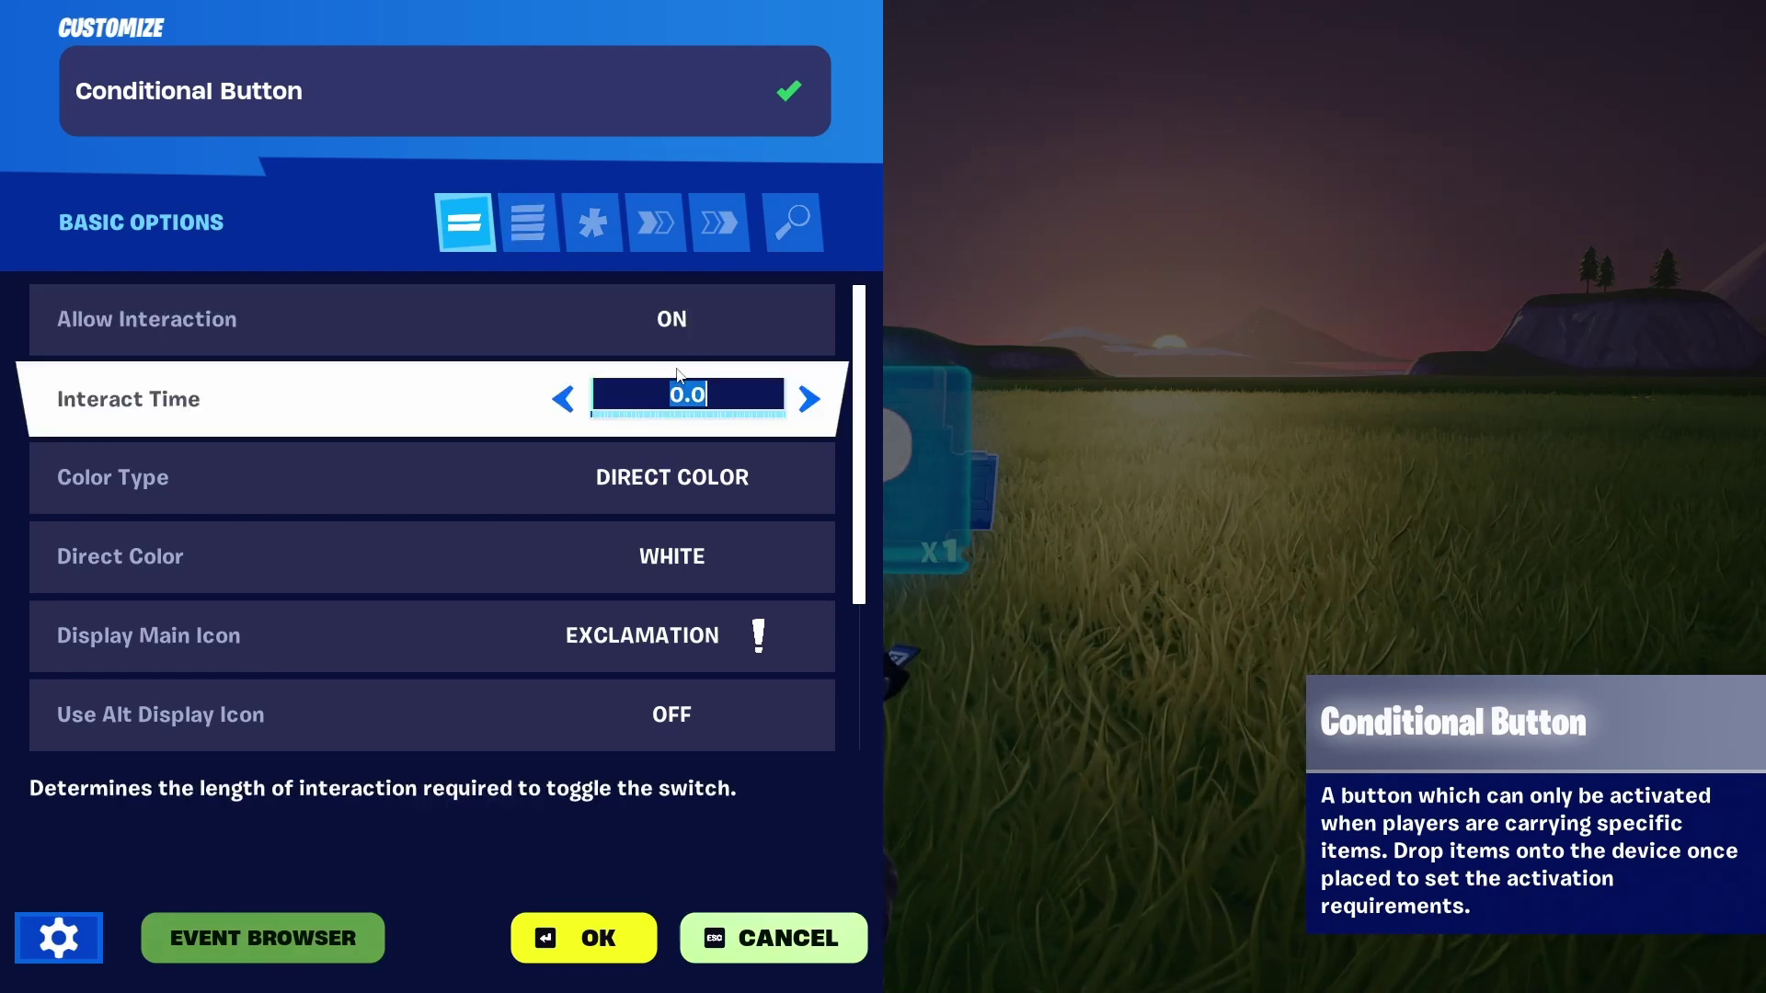
key(Return)
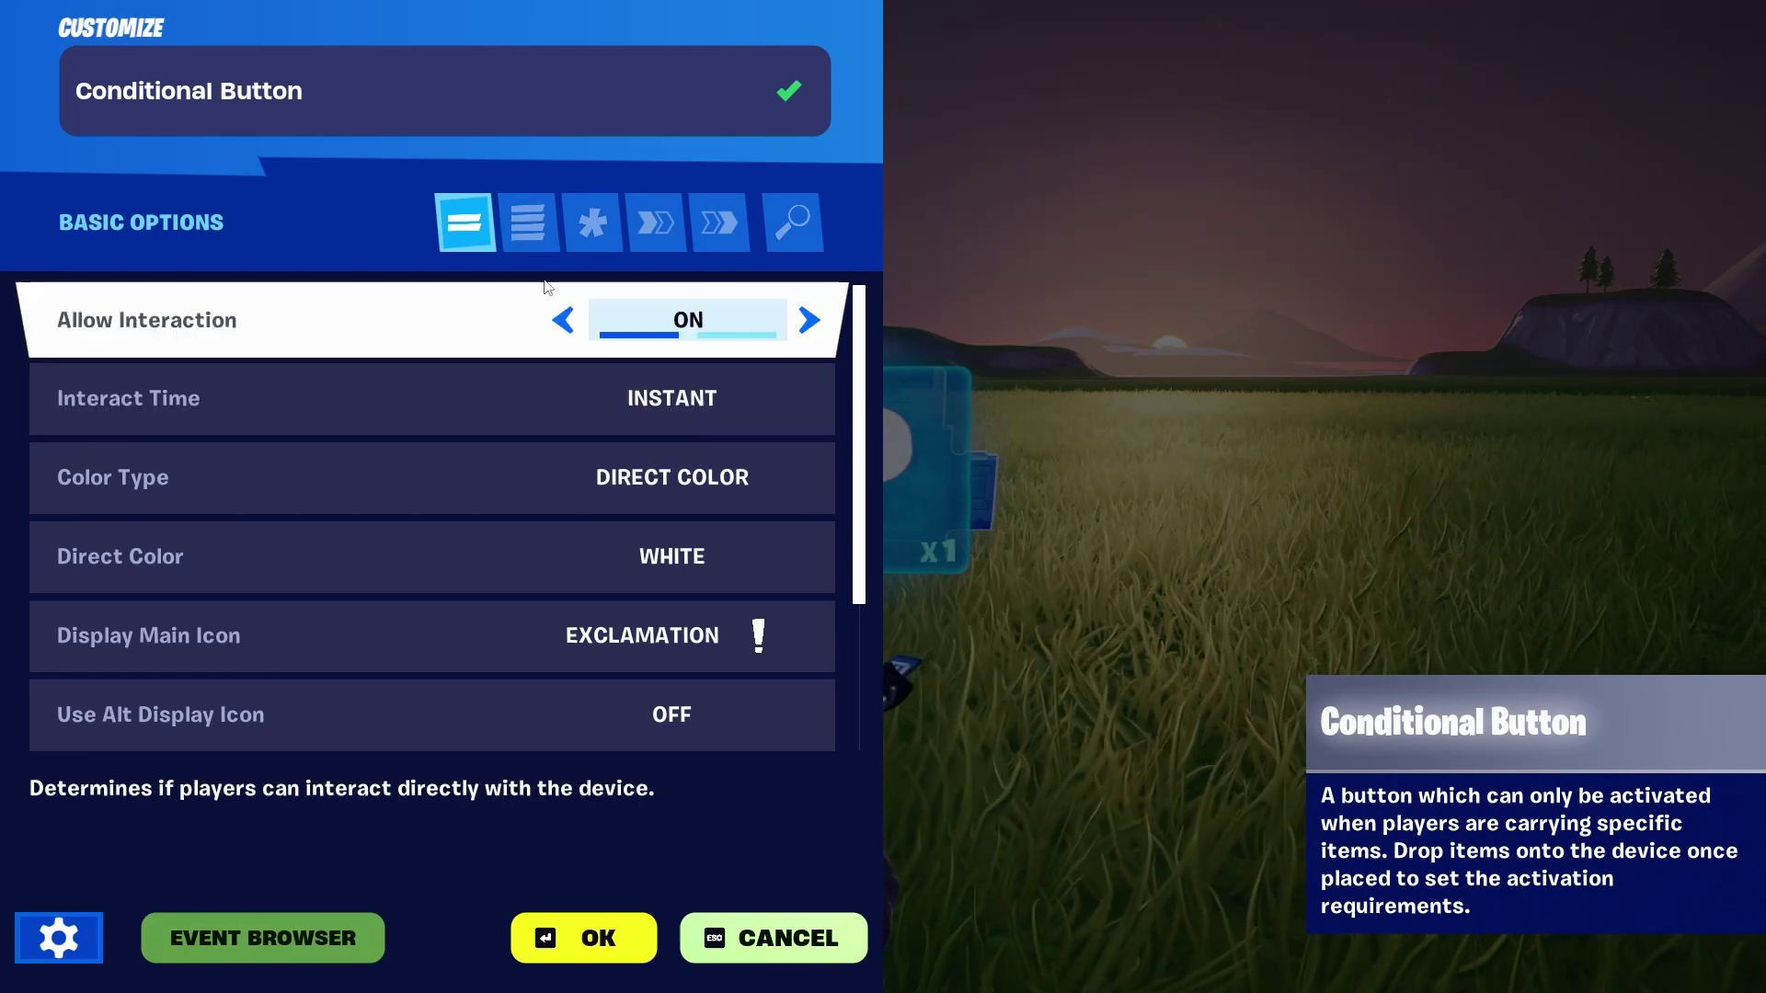
click(517, 232)
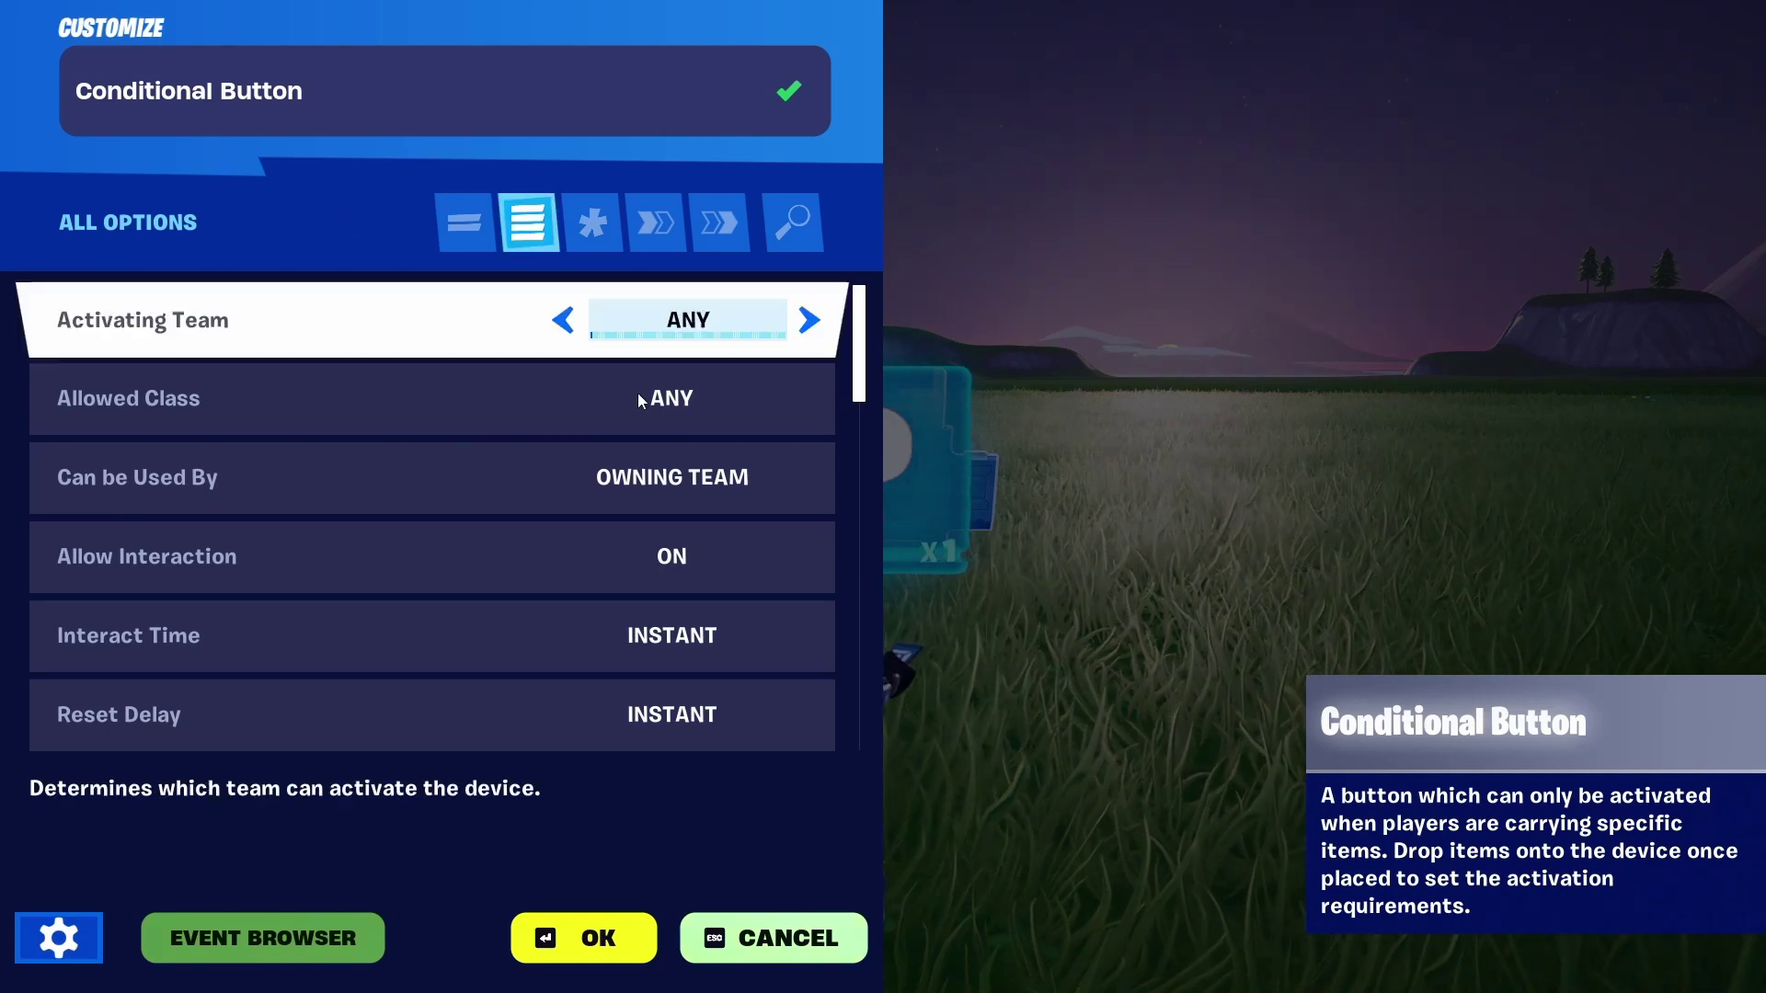
scroll(786, 427, down, 4)
scroll(788, 433, down, 5)
scroll(790, 529, down, 4)
click(722, 570)
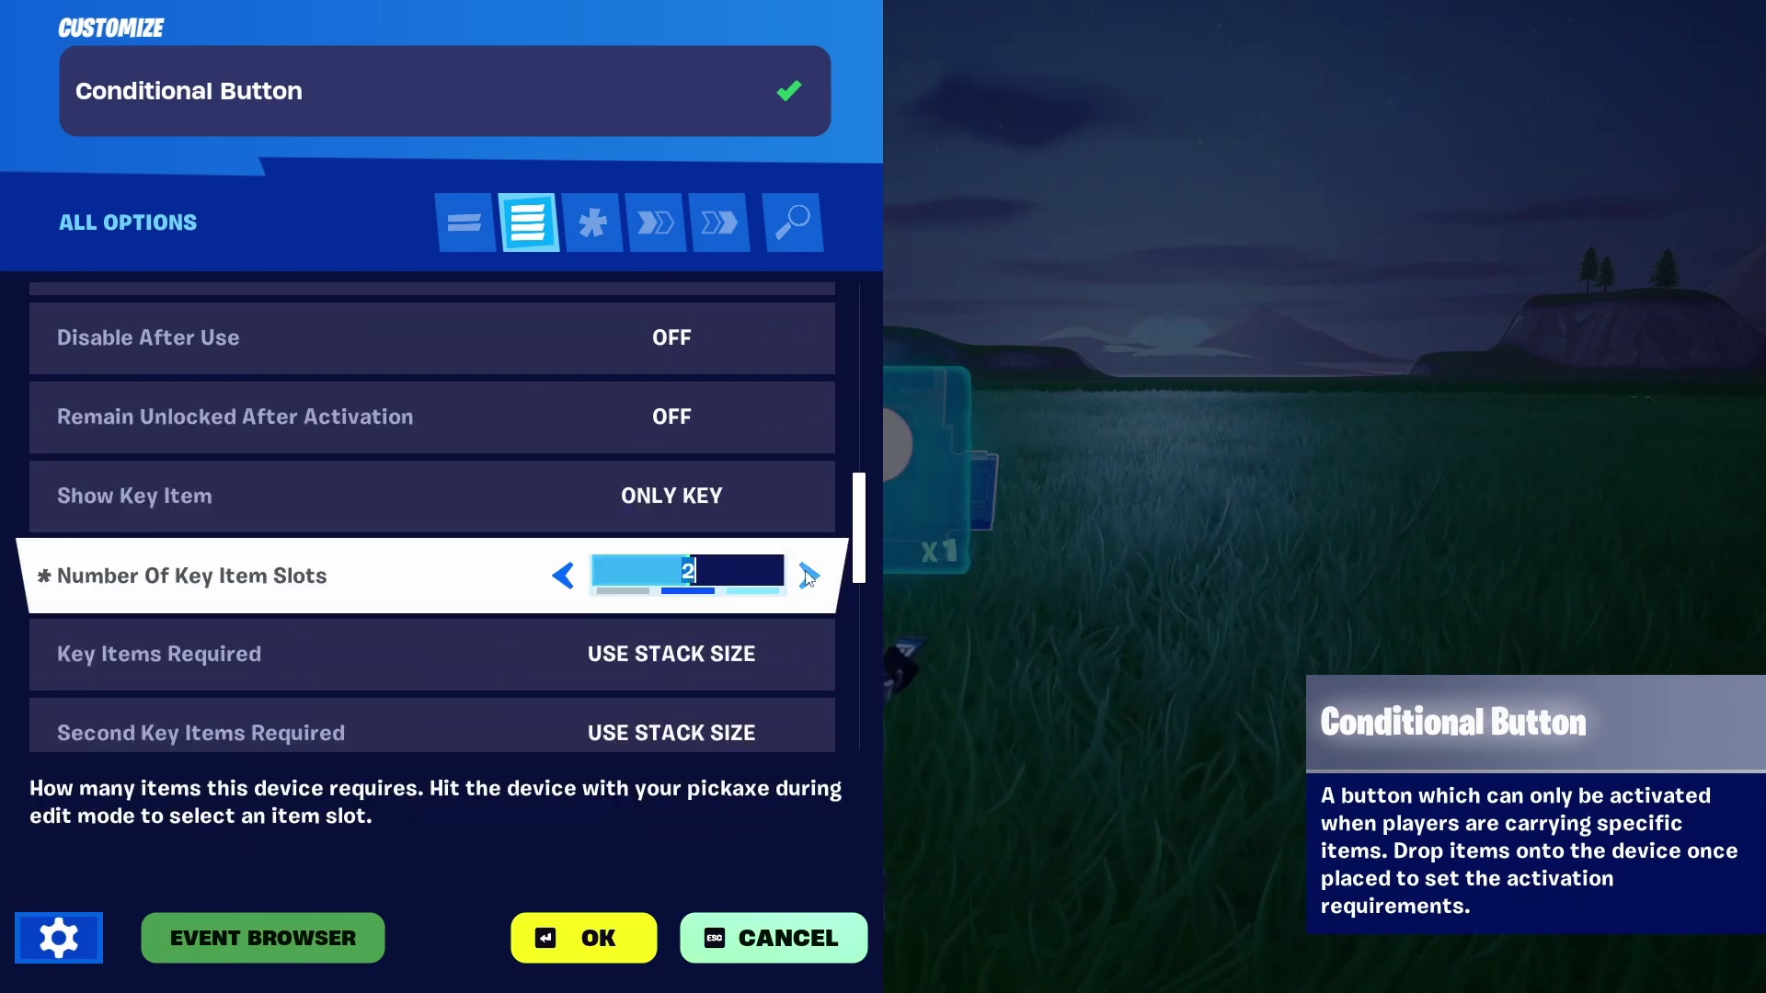
key(Return)
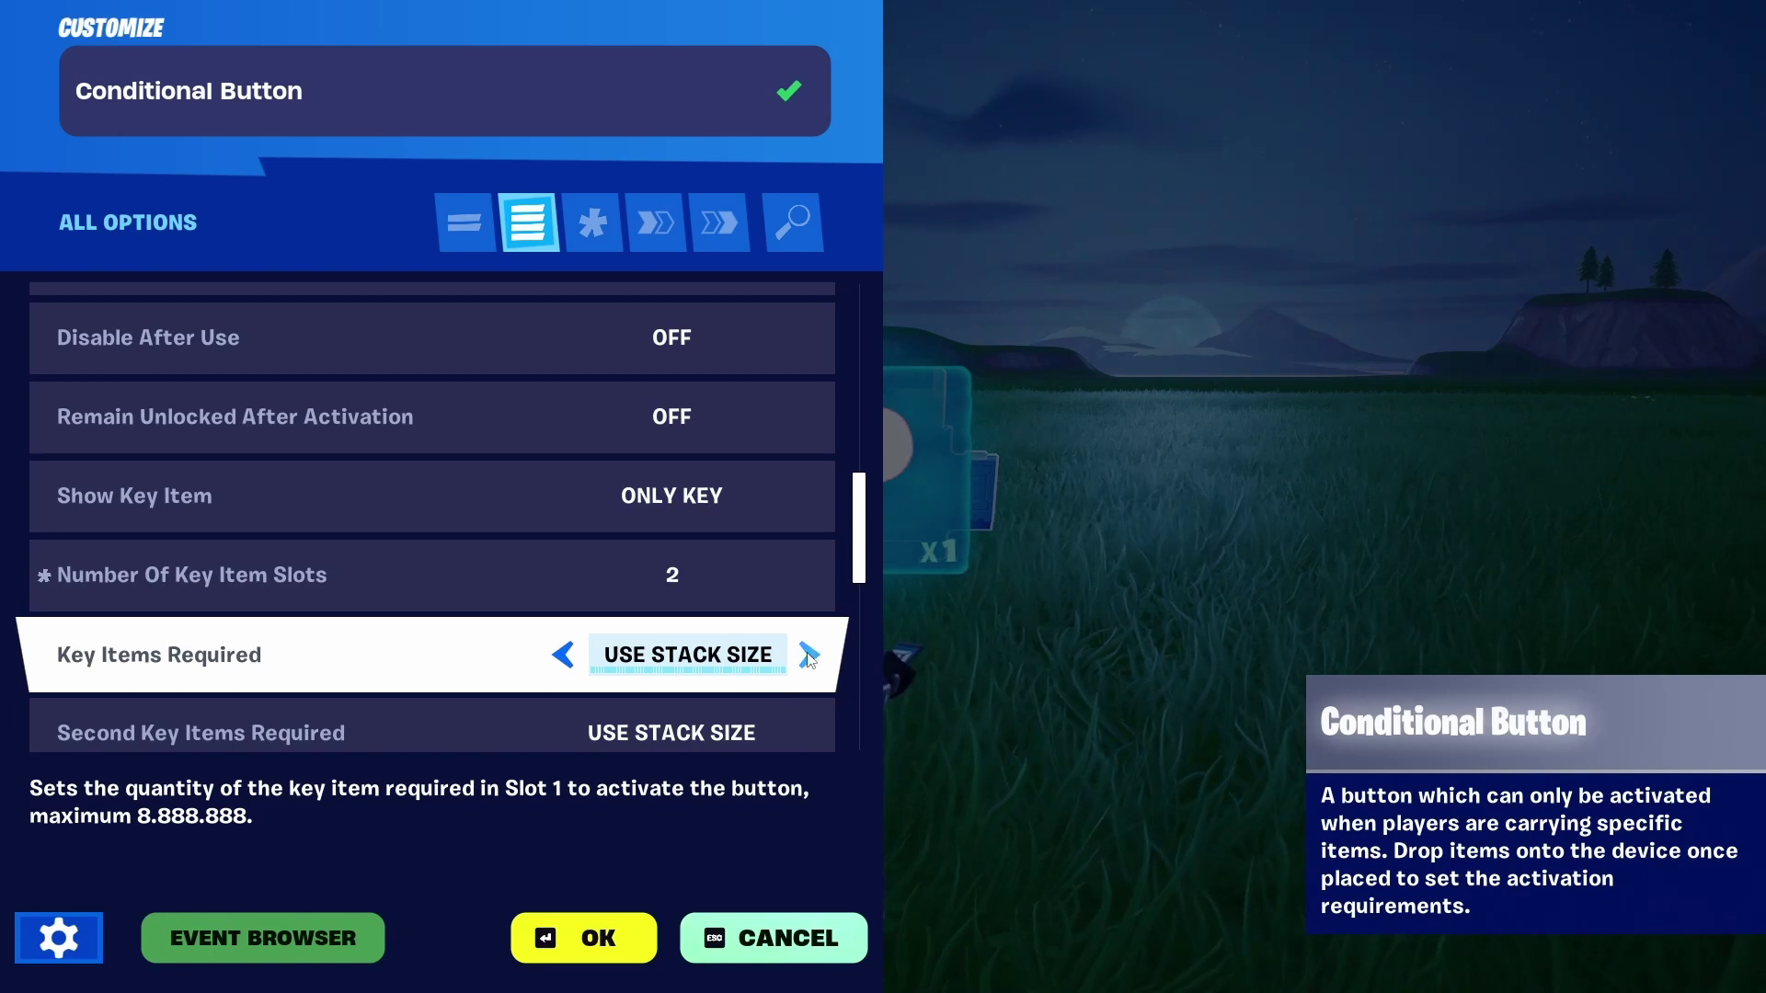
Review the Conditional Button's key item, team, class and reset delay options, and apply its customization.
scroll(809, 659, down, 2)
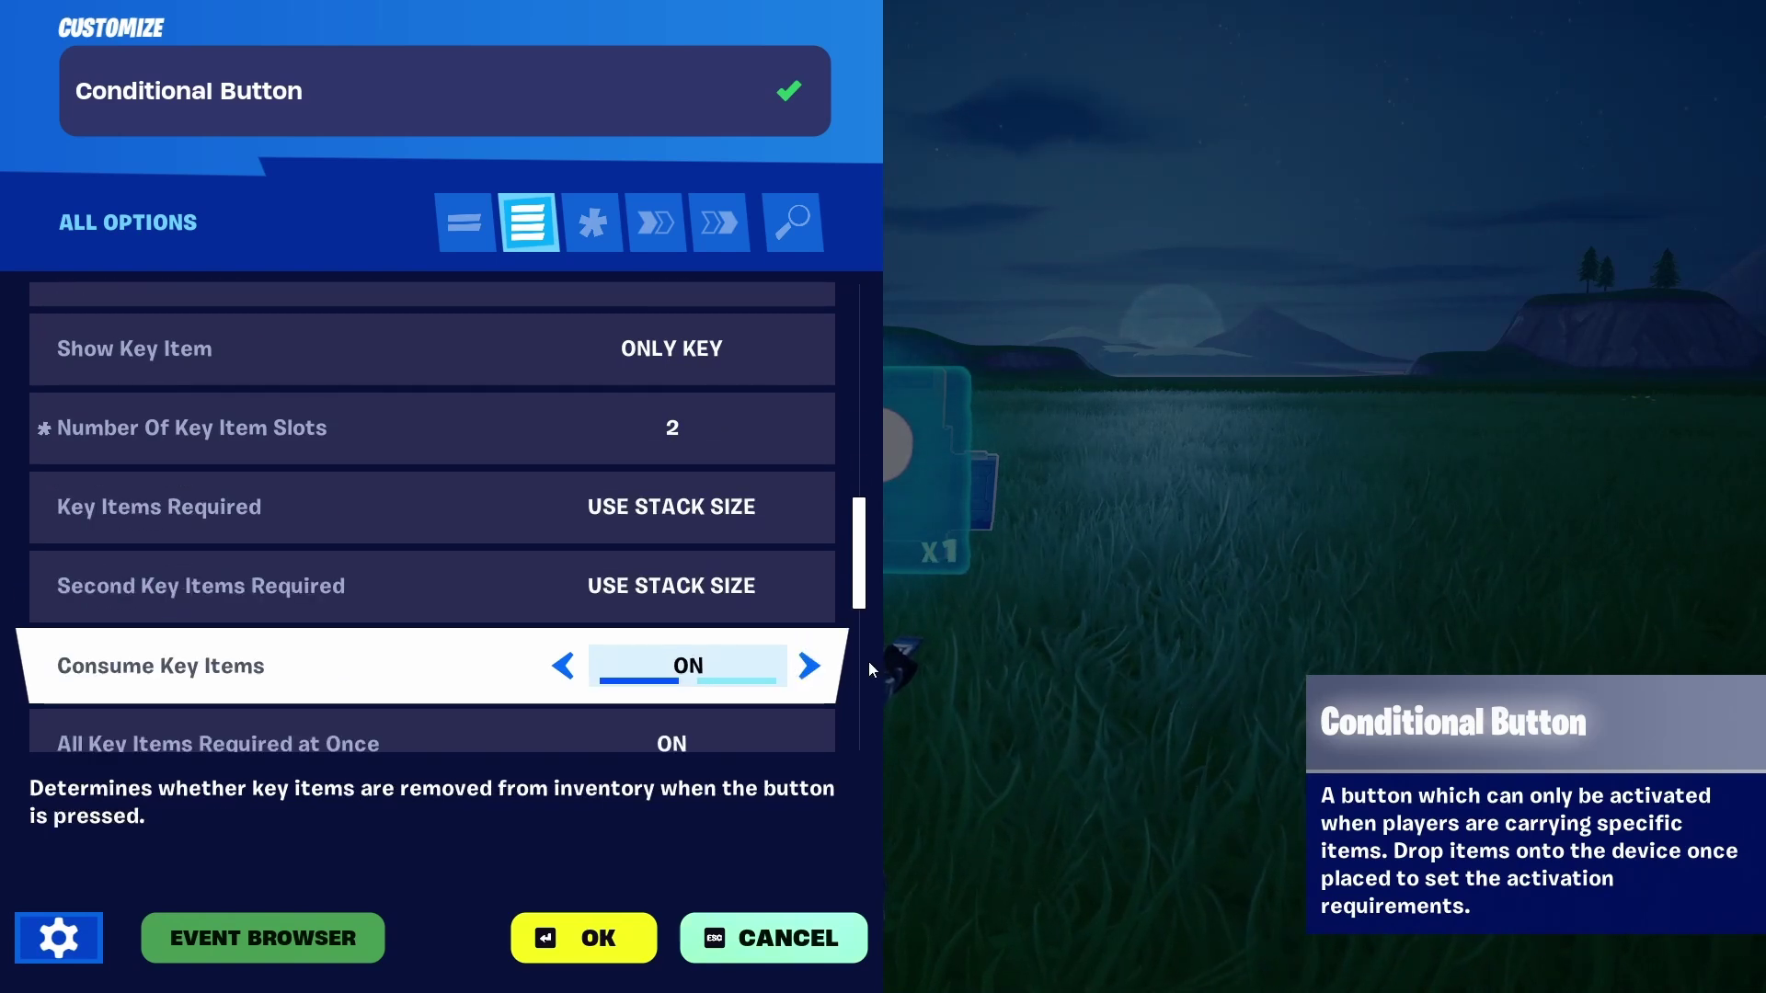
scroll(830, 672, down, 1)
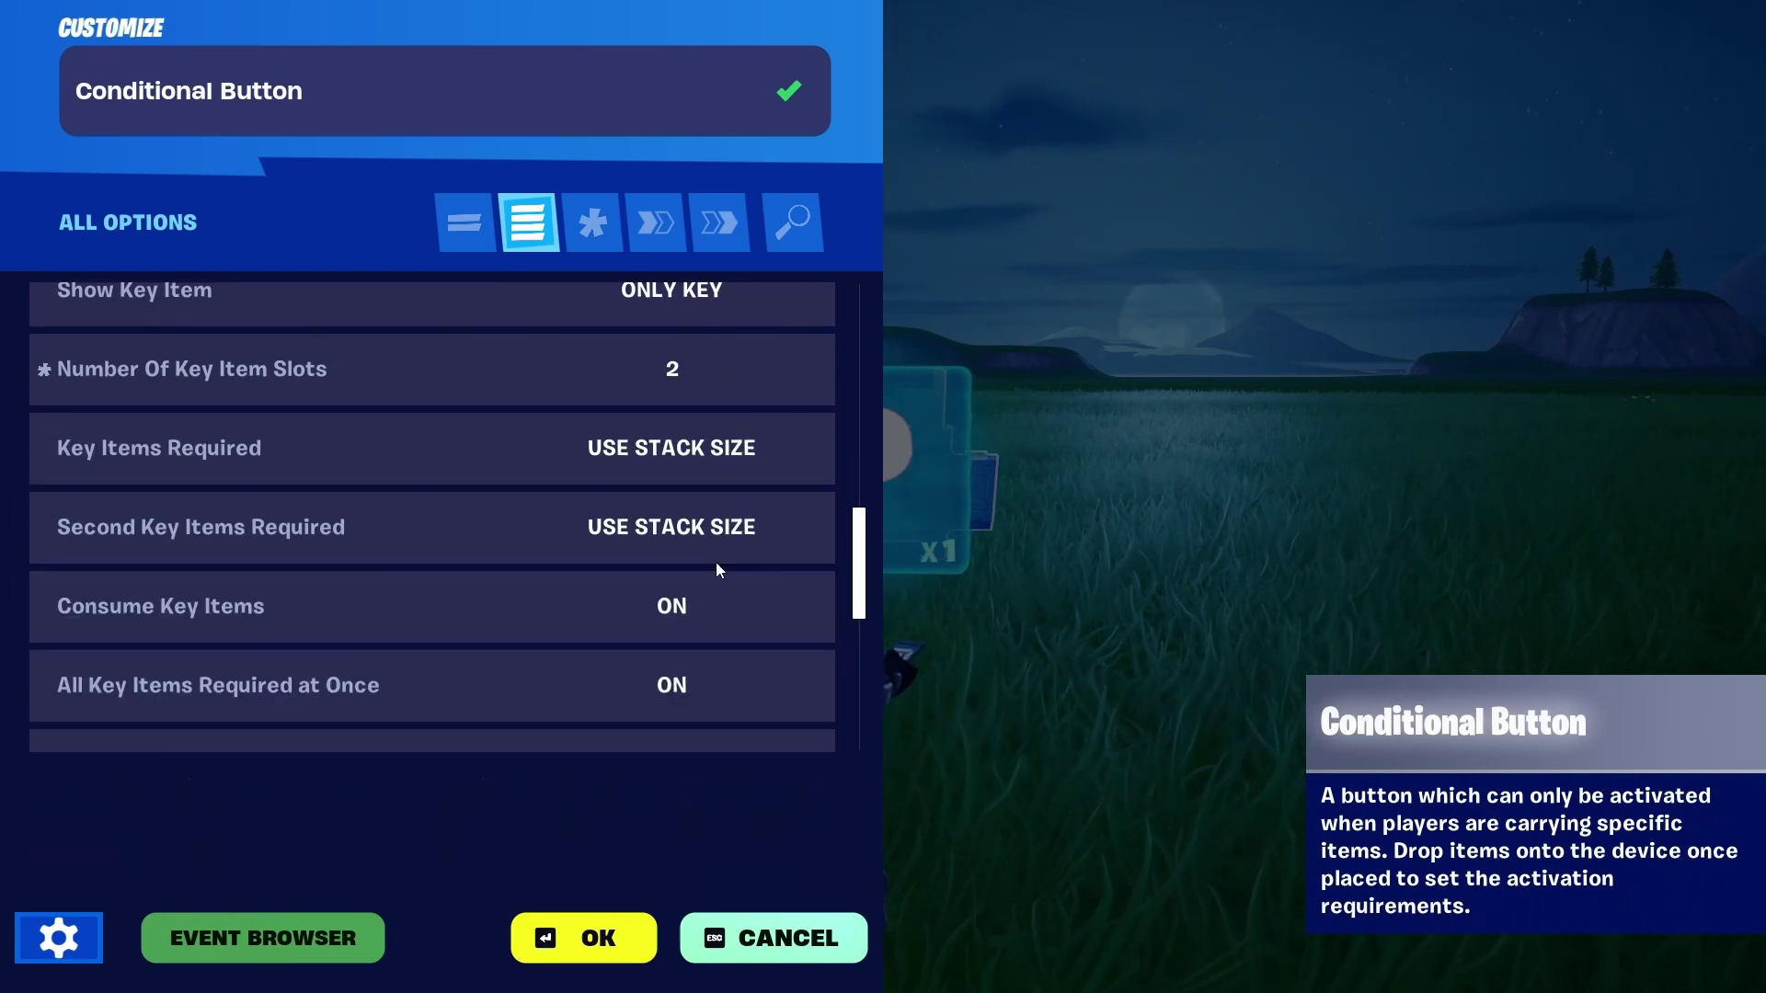
scroll(775, 372, up, 10)
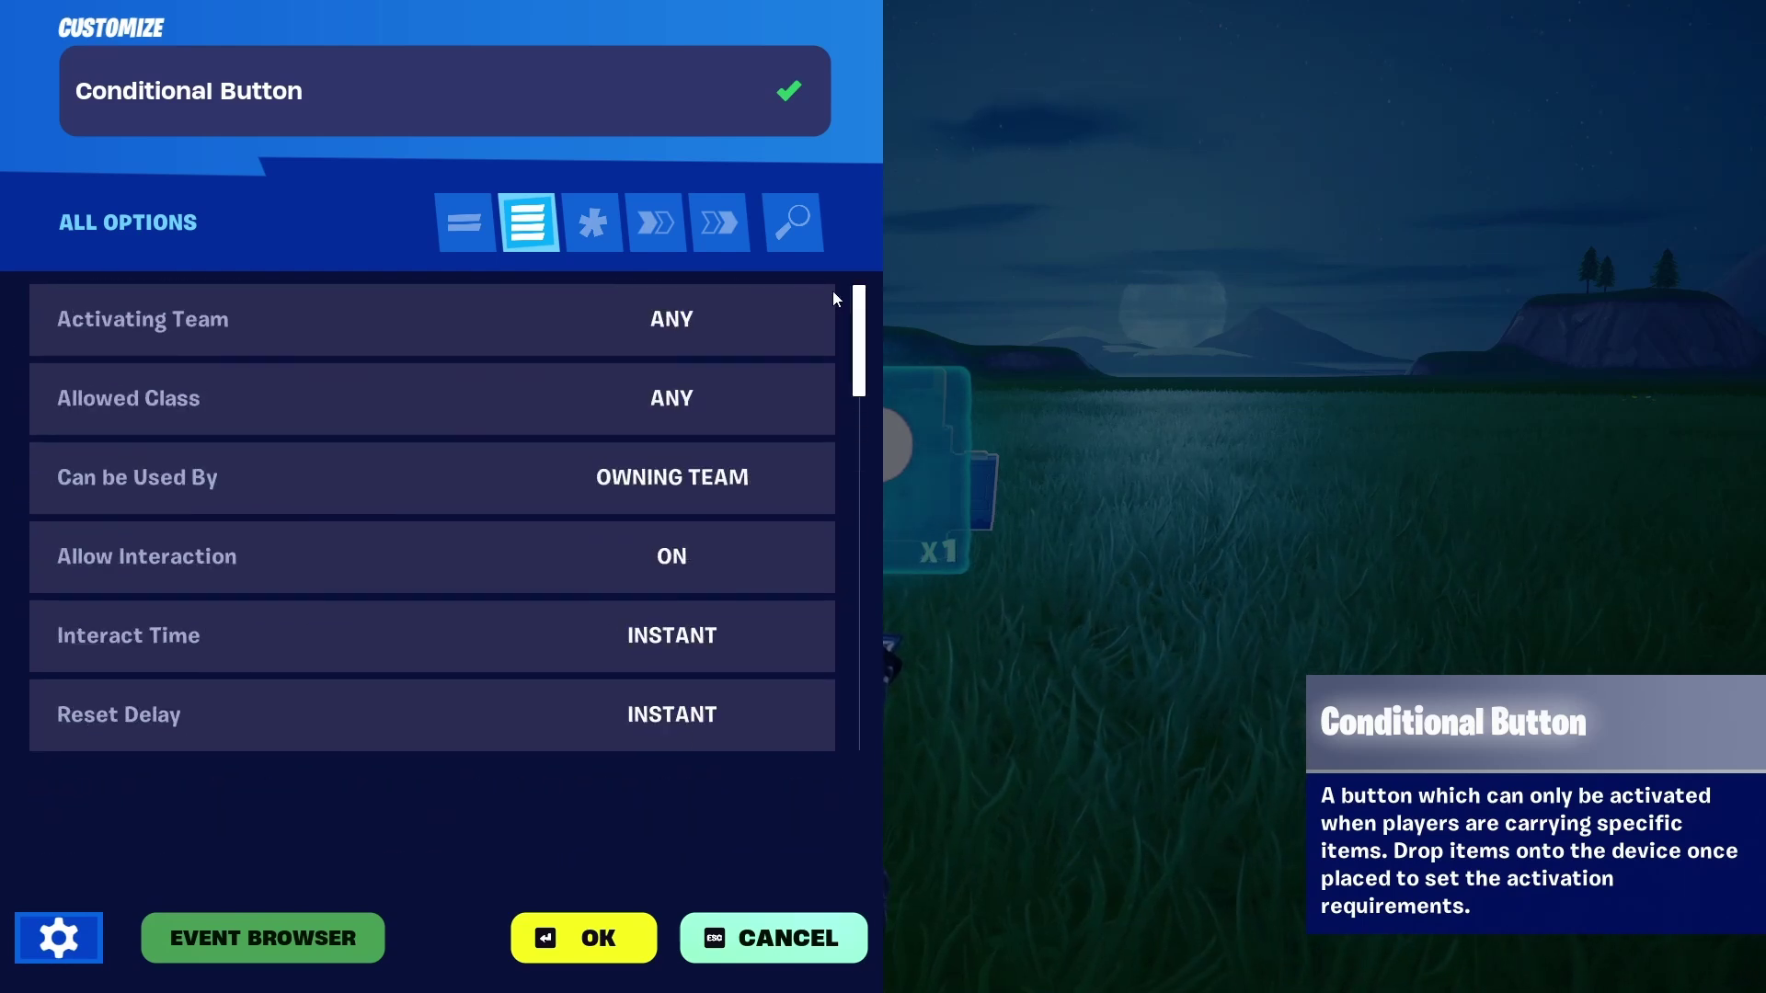
scroll(736, 331, up, 5)
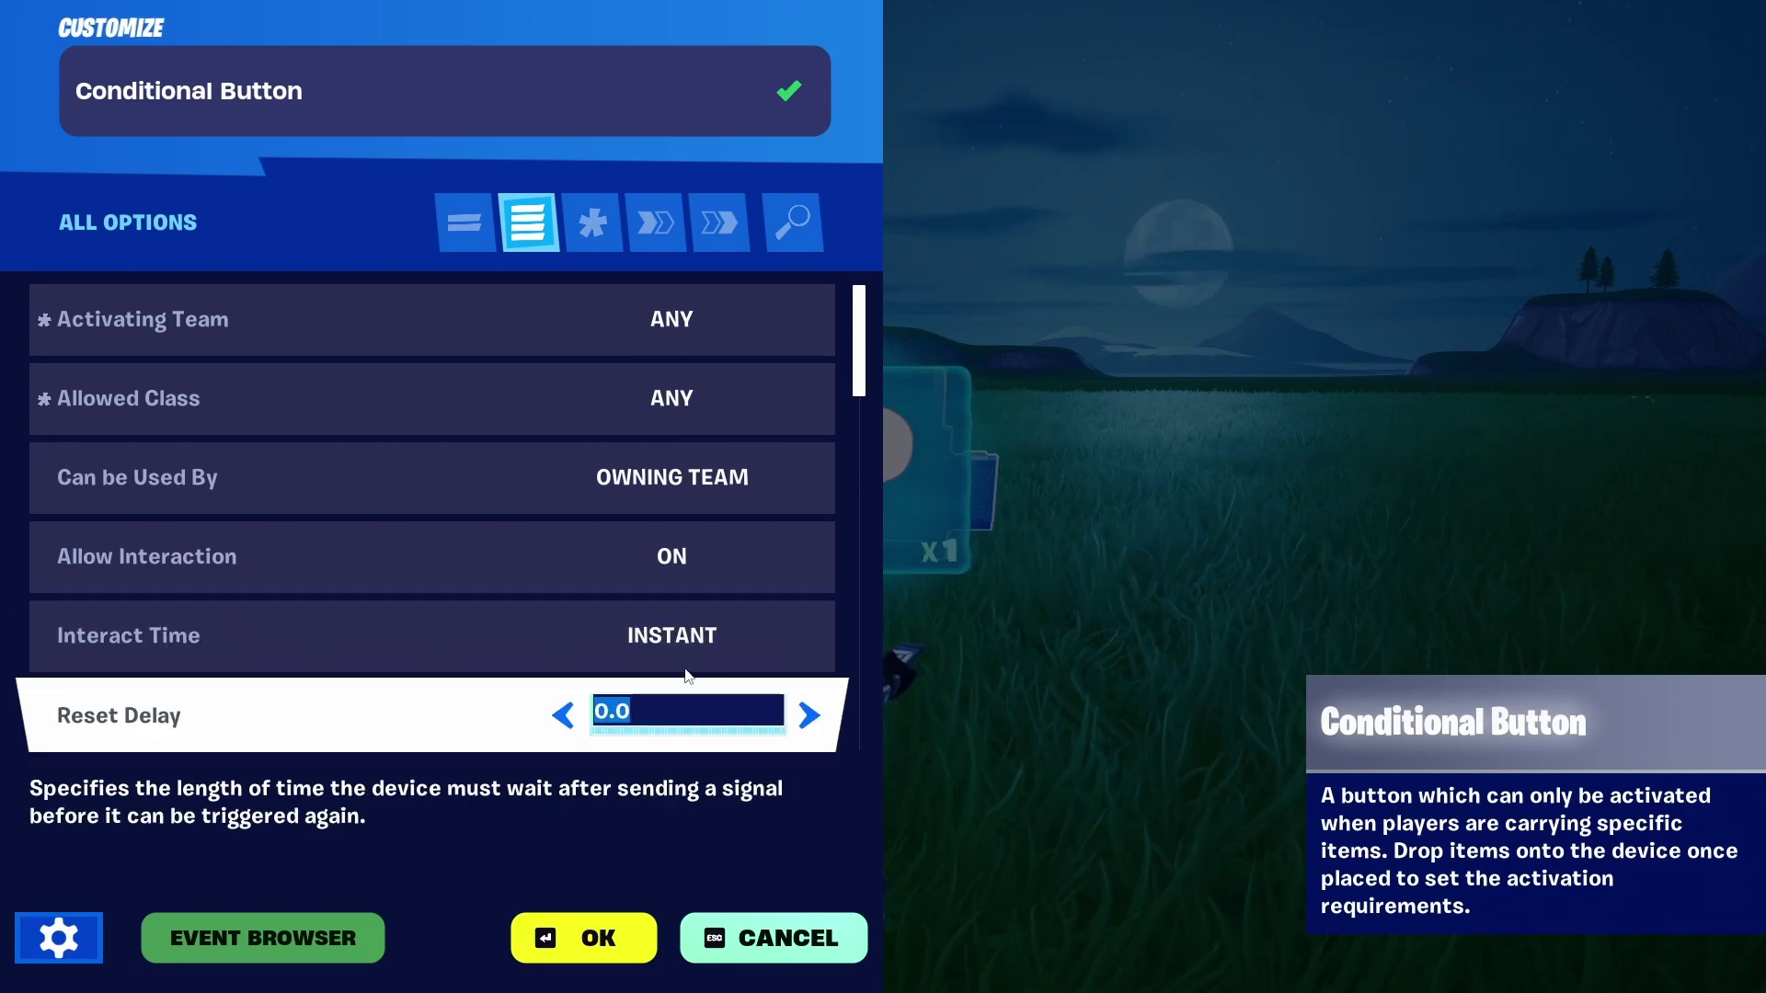
click(622, 929)
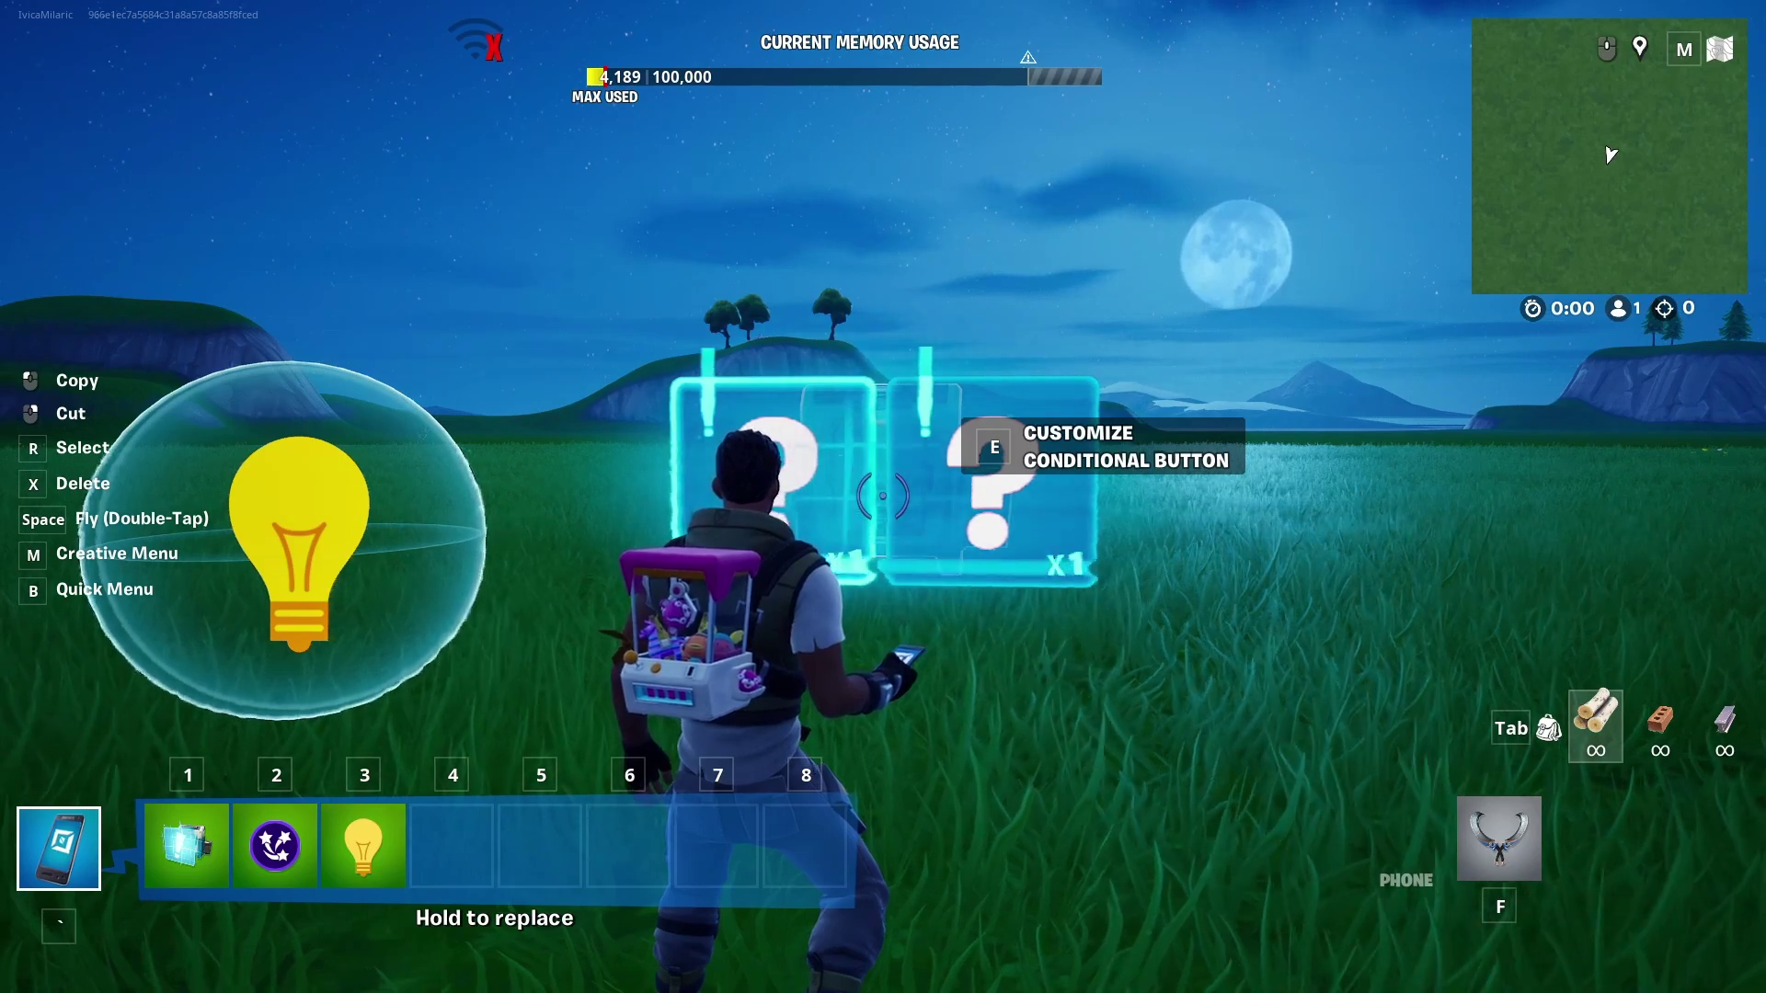
Replace the device search in the content library with "cards".
key(Escape)
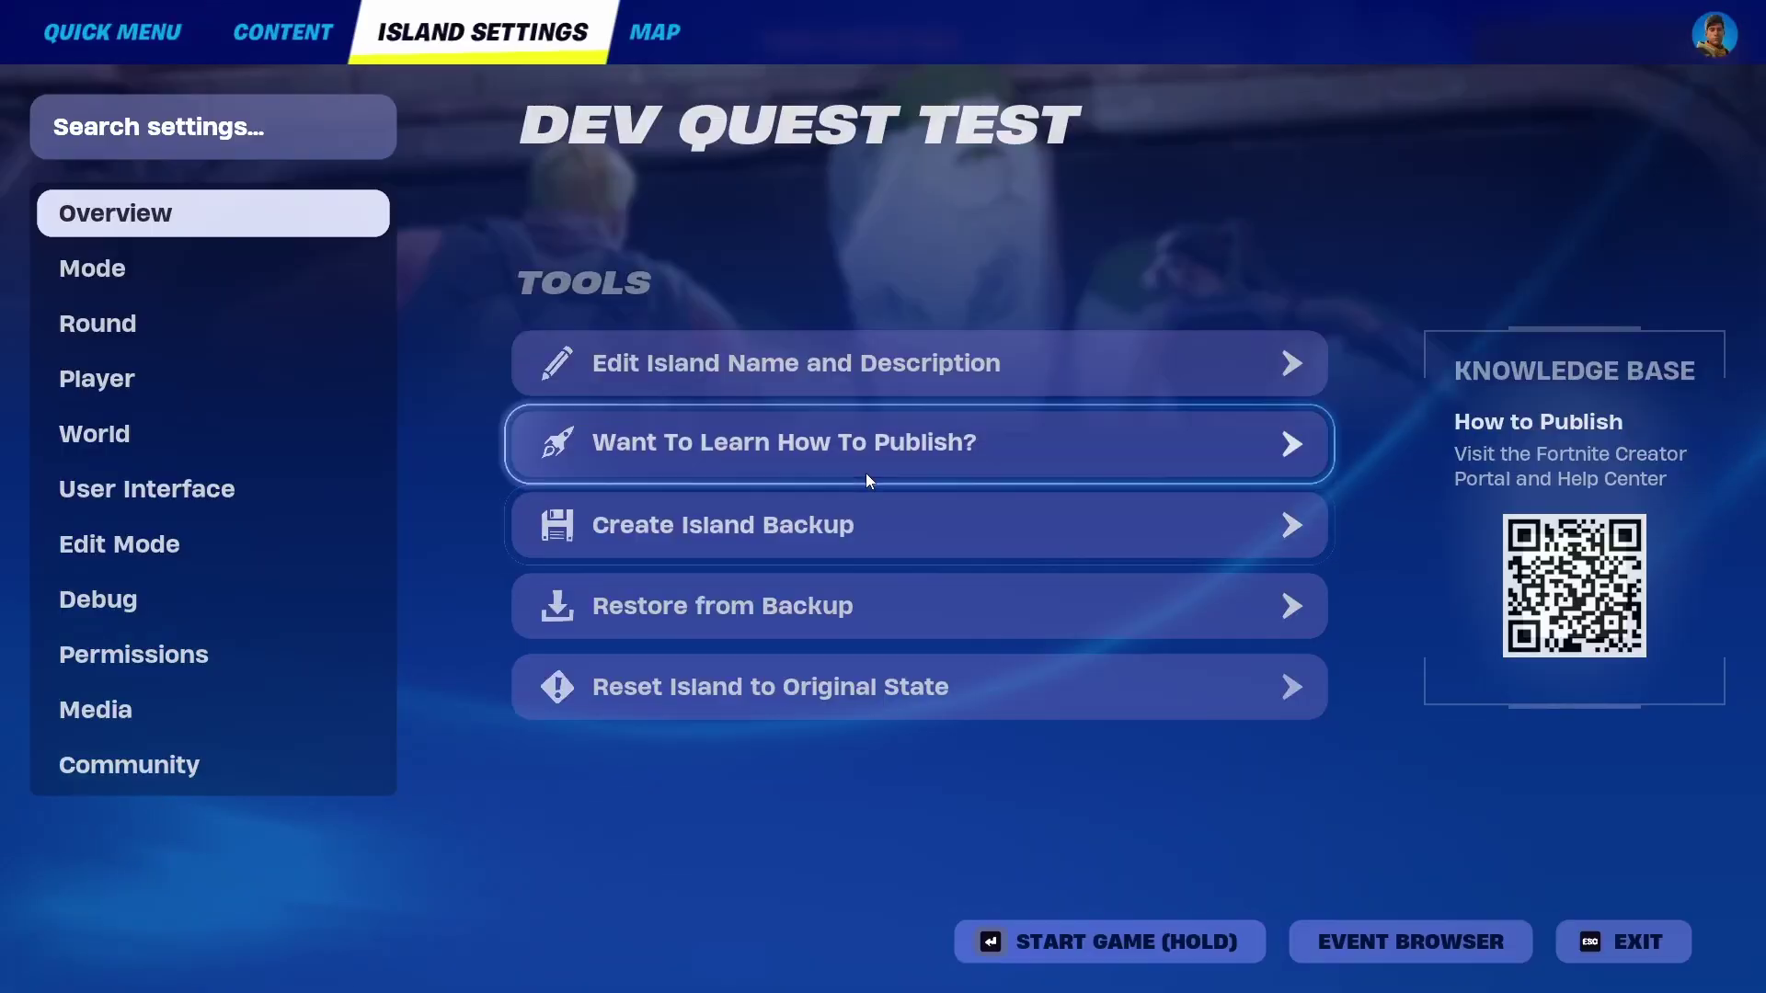
click(303, 35)
click(222, 130)
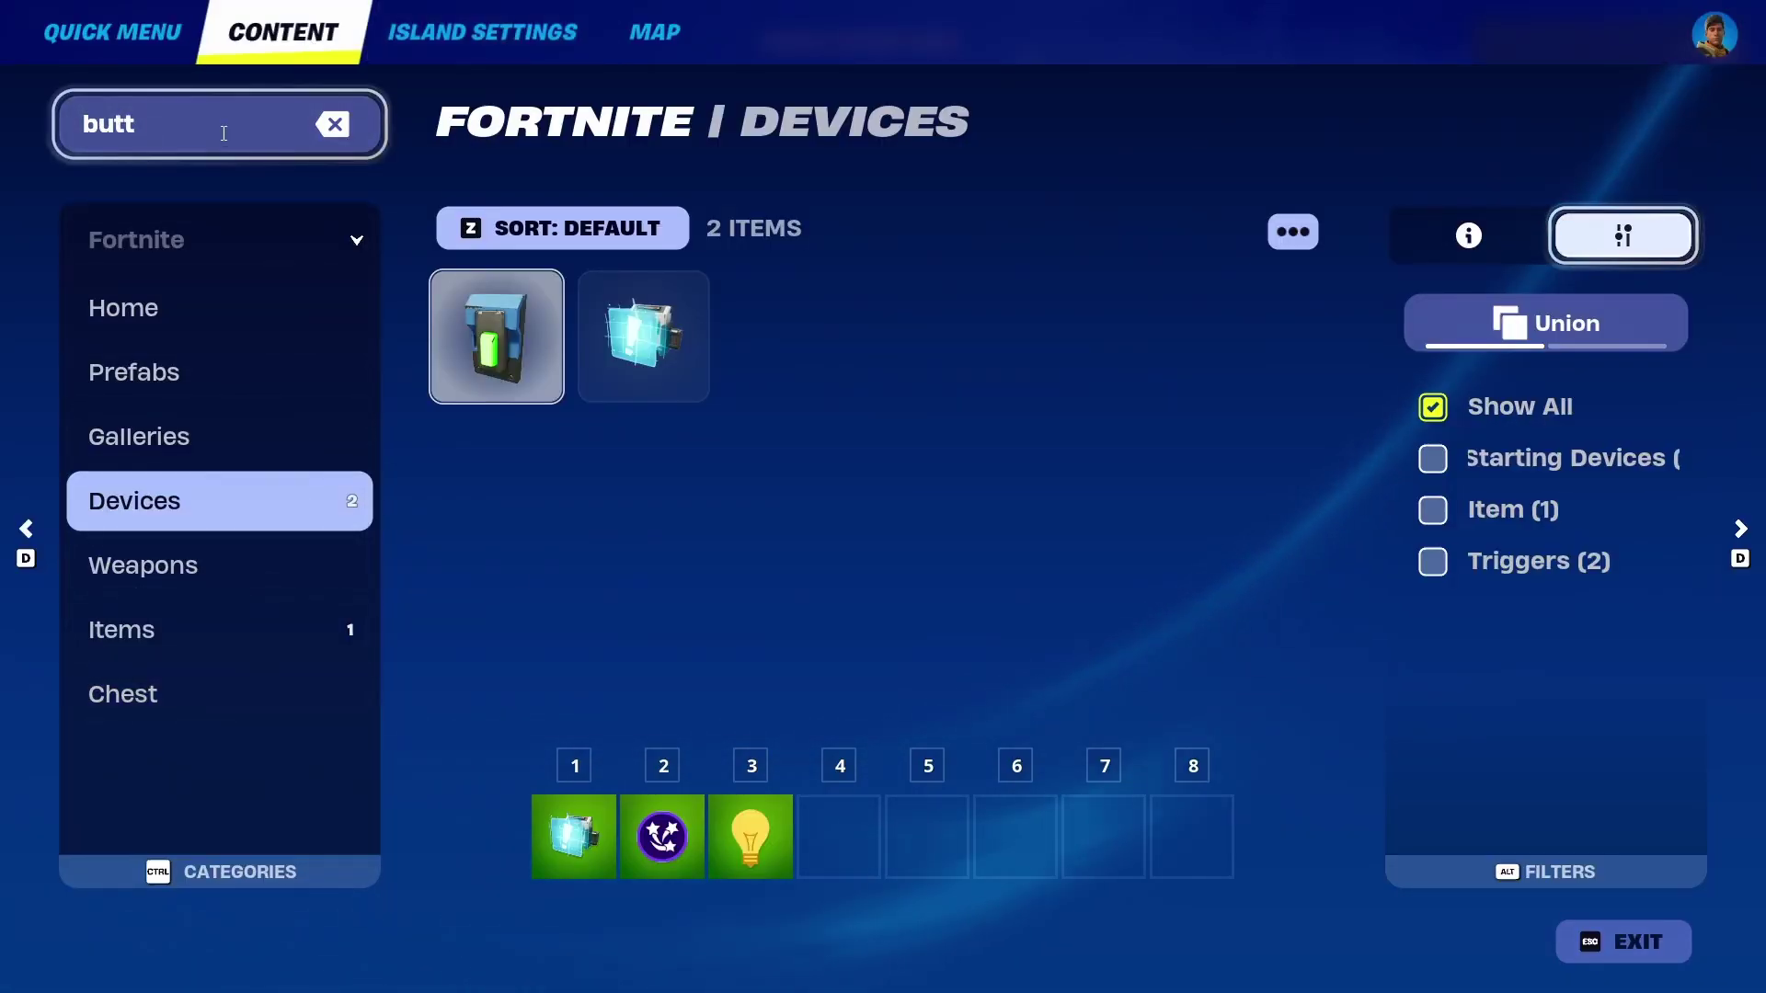
key(BackSpace)
key(BackSpace)
key(BackSpace)
key(BackSpace)
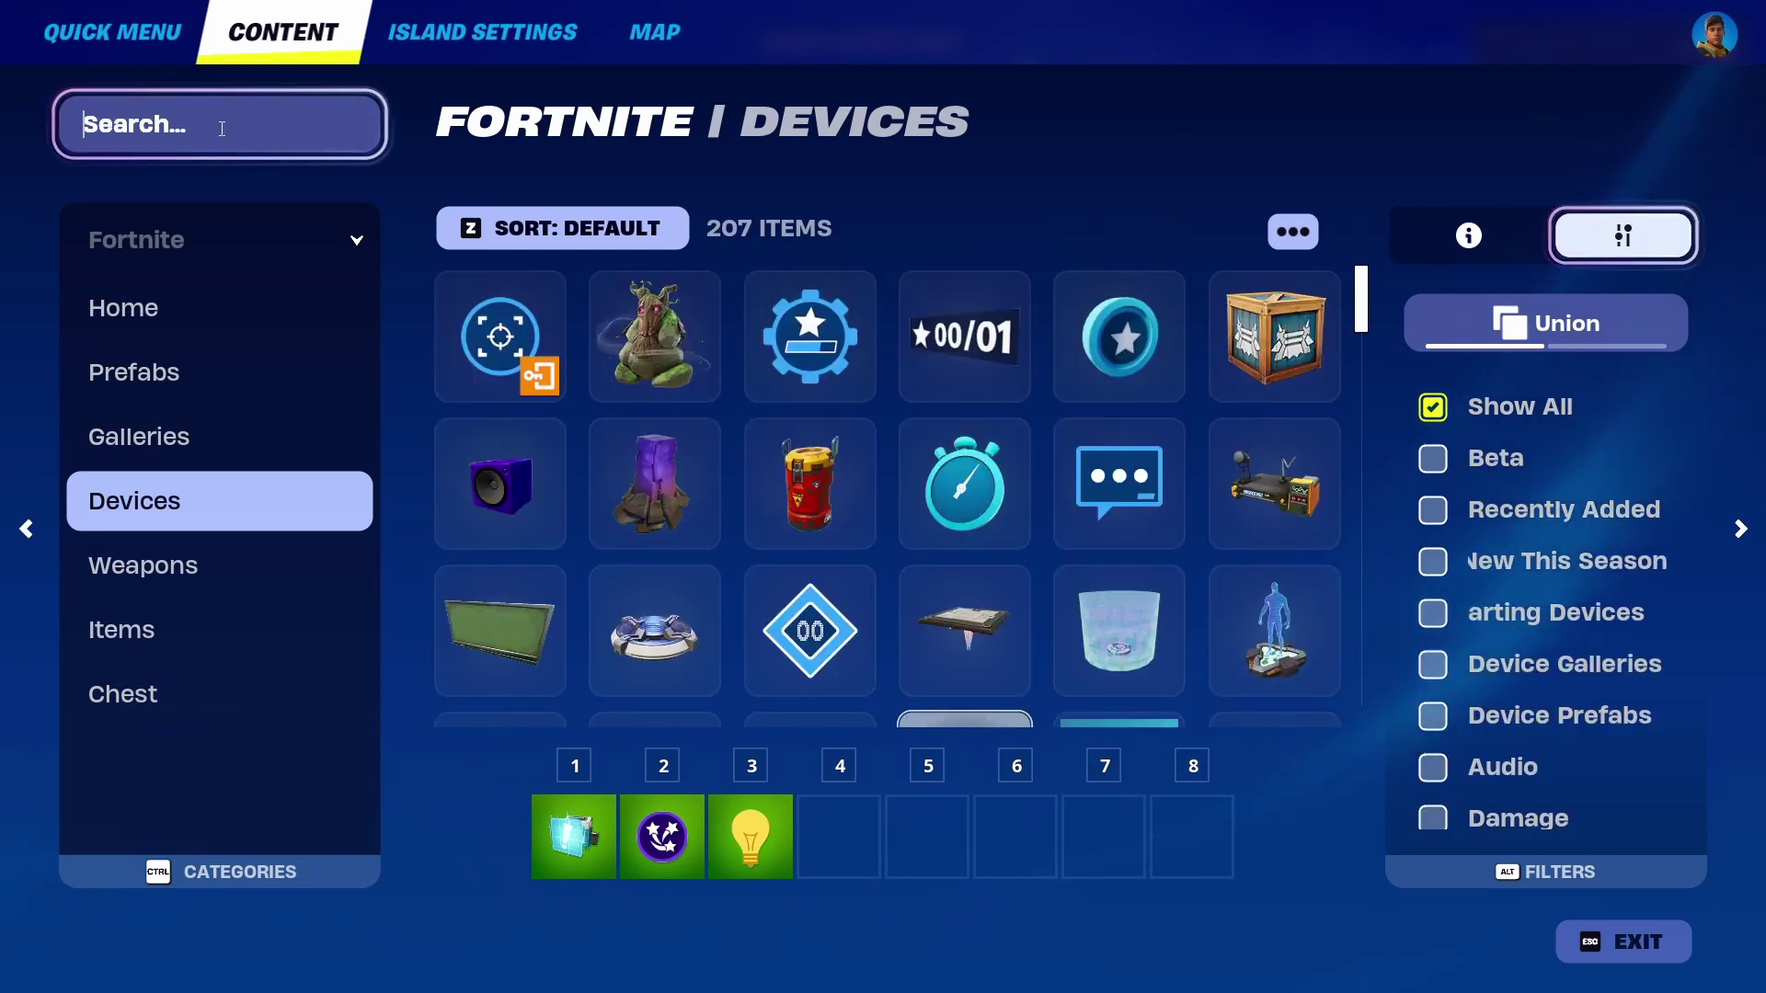
text(cards)
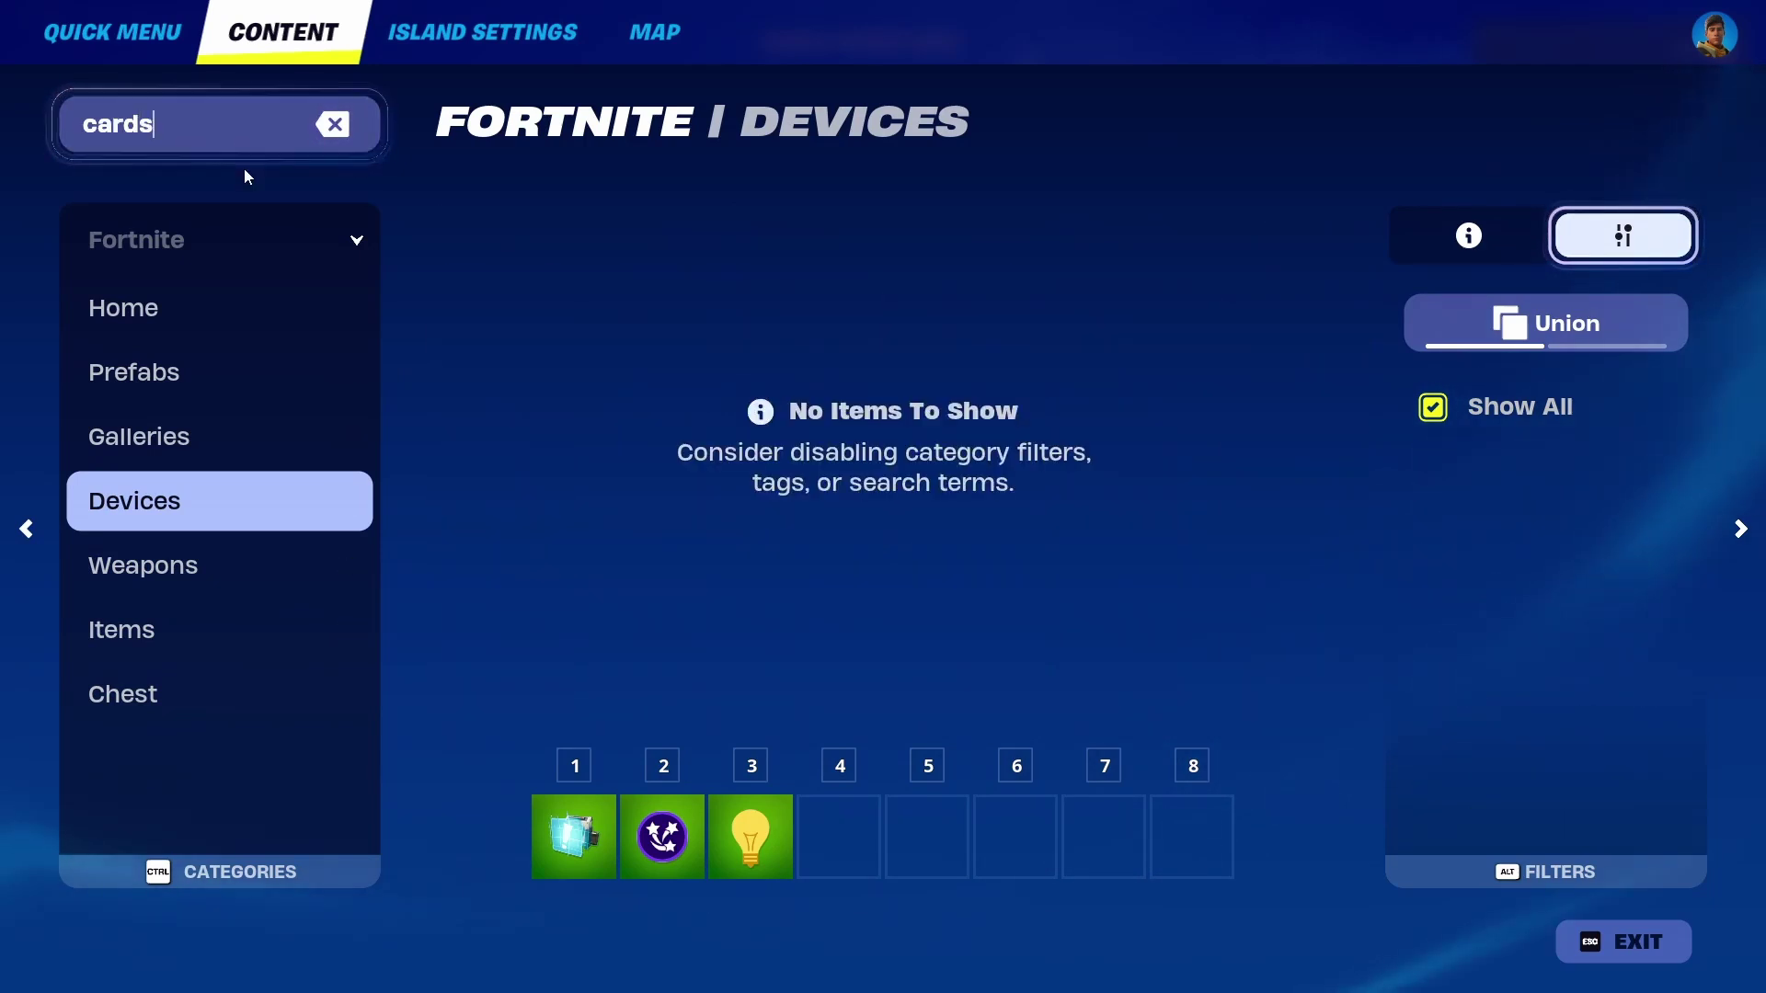
Find "card" in the library's items and drop the Command Cavern and Authority keycards onto the Conditional Button as its key items.
click(208, 625)
key(BackSpace)
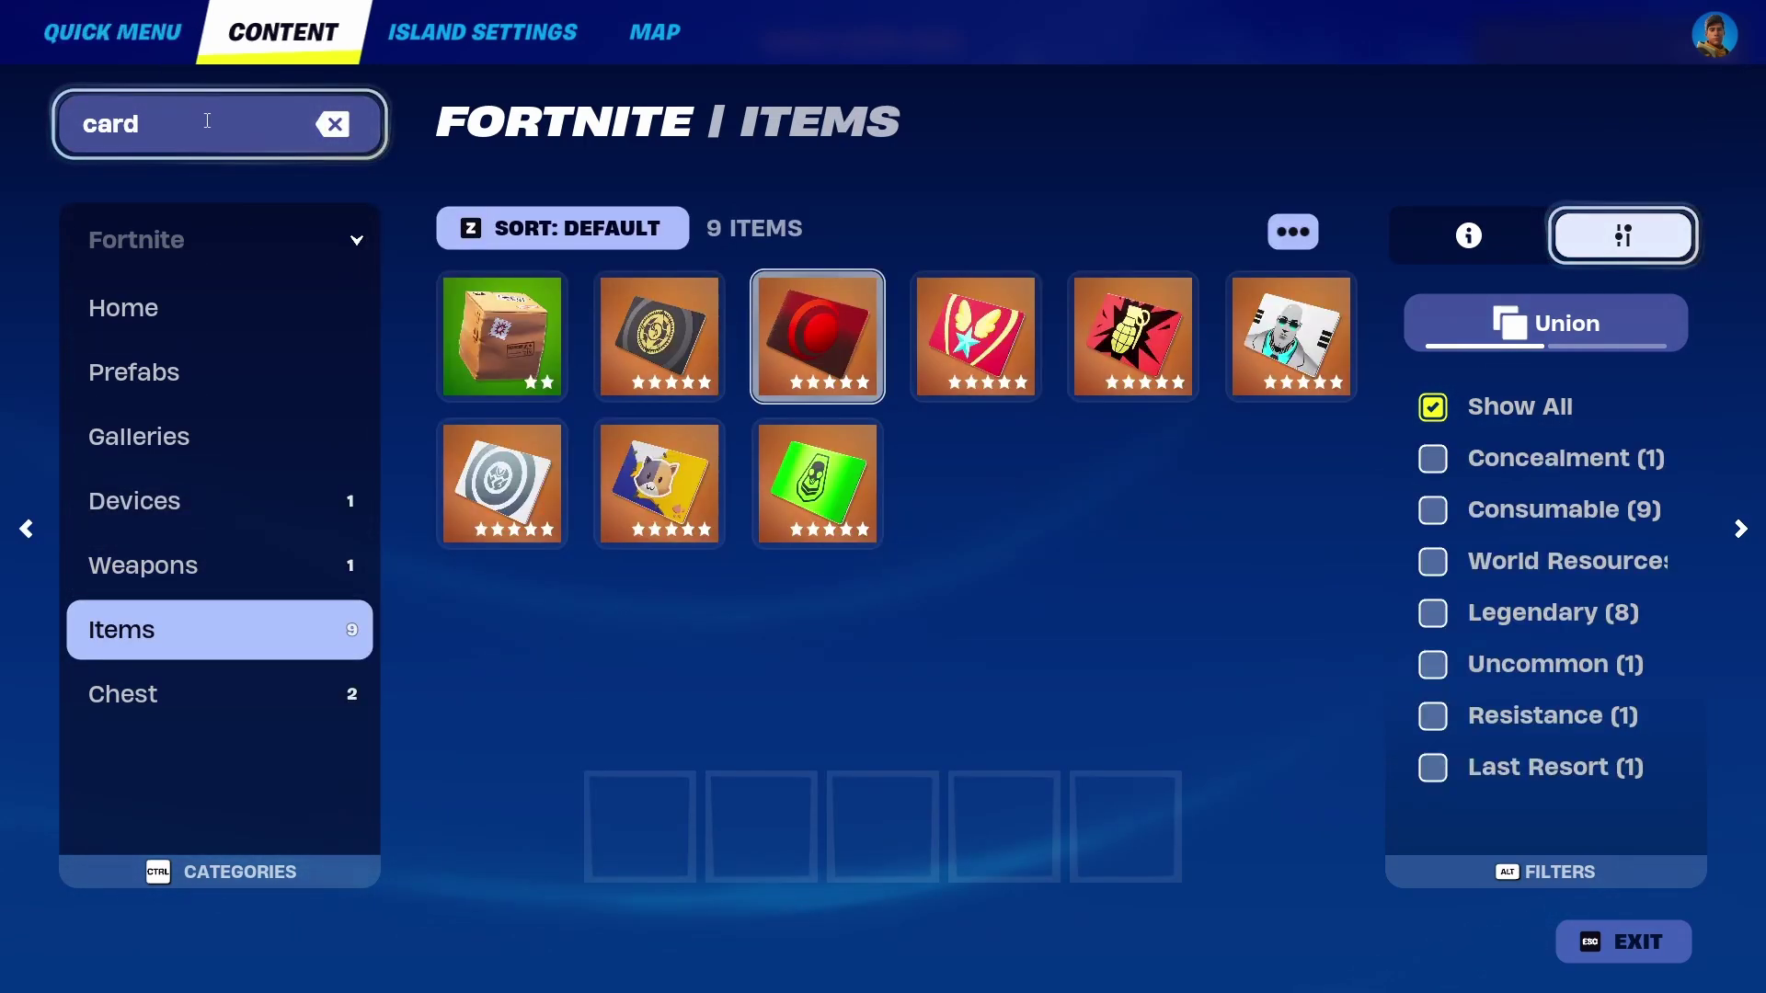
click(677, 339)
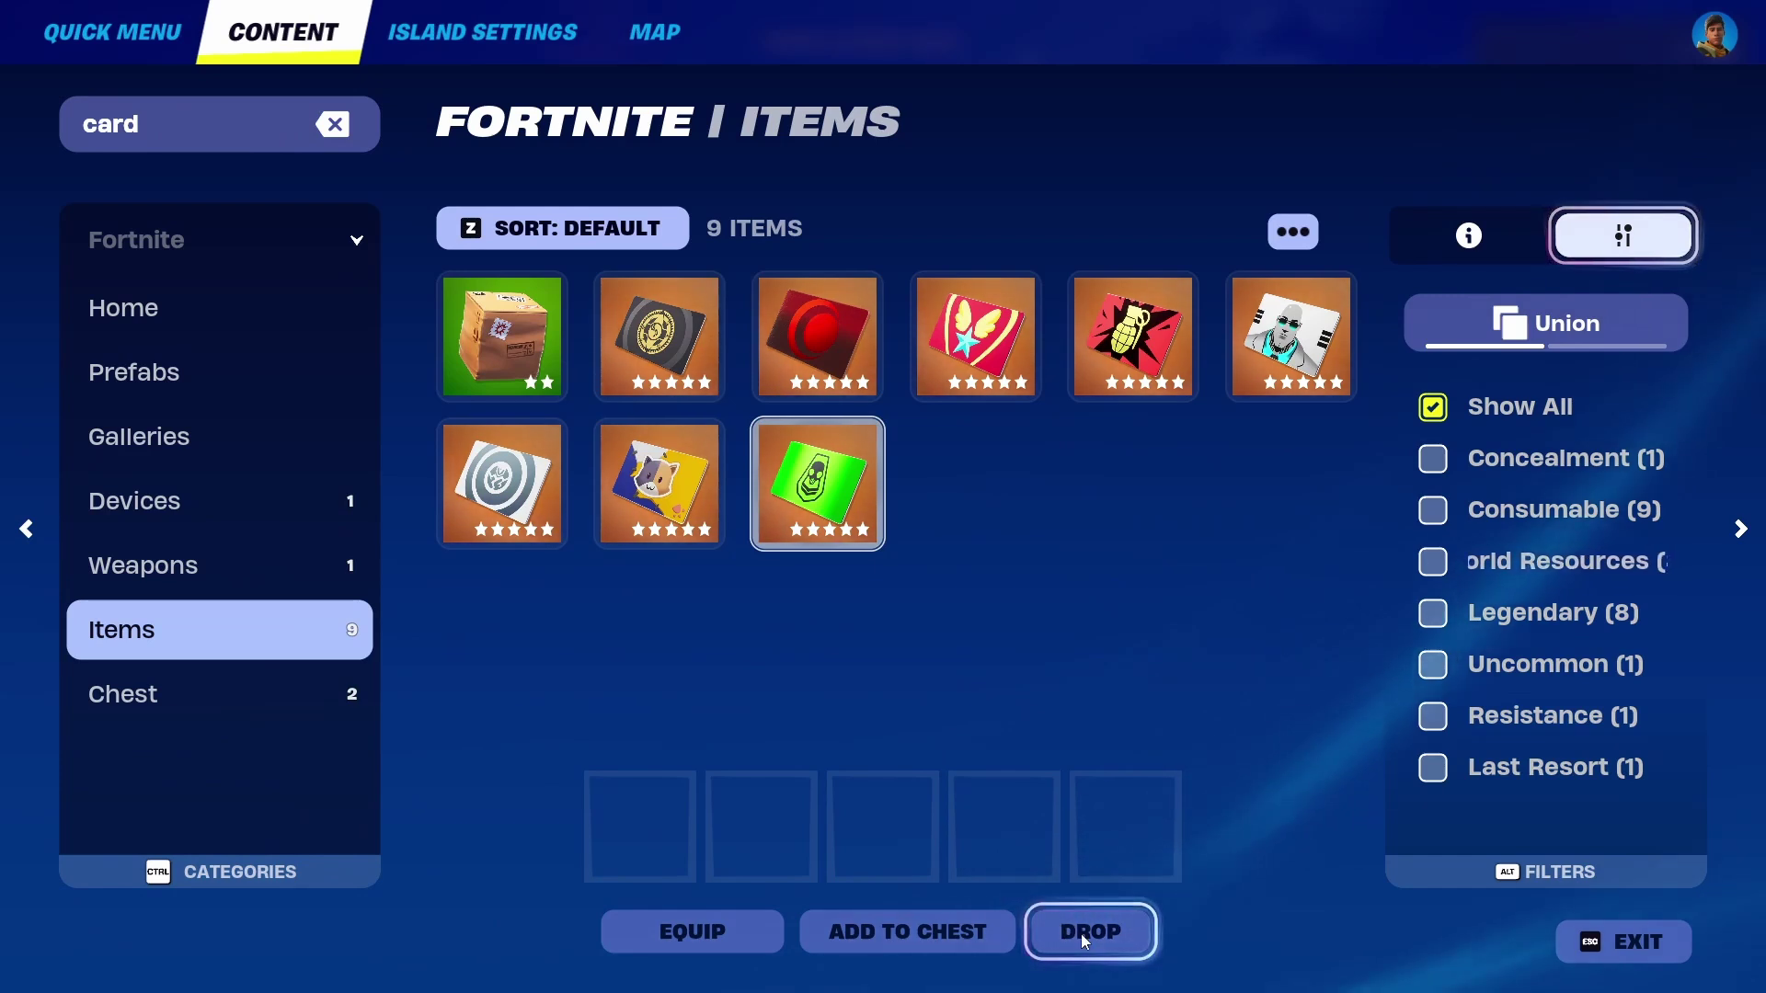
key(Escape)
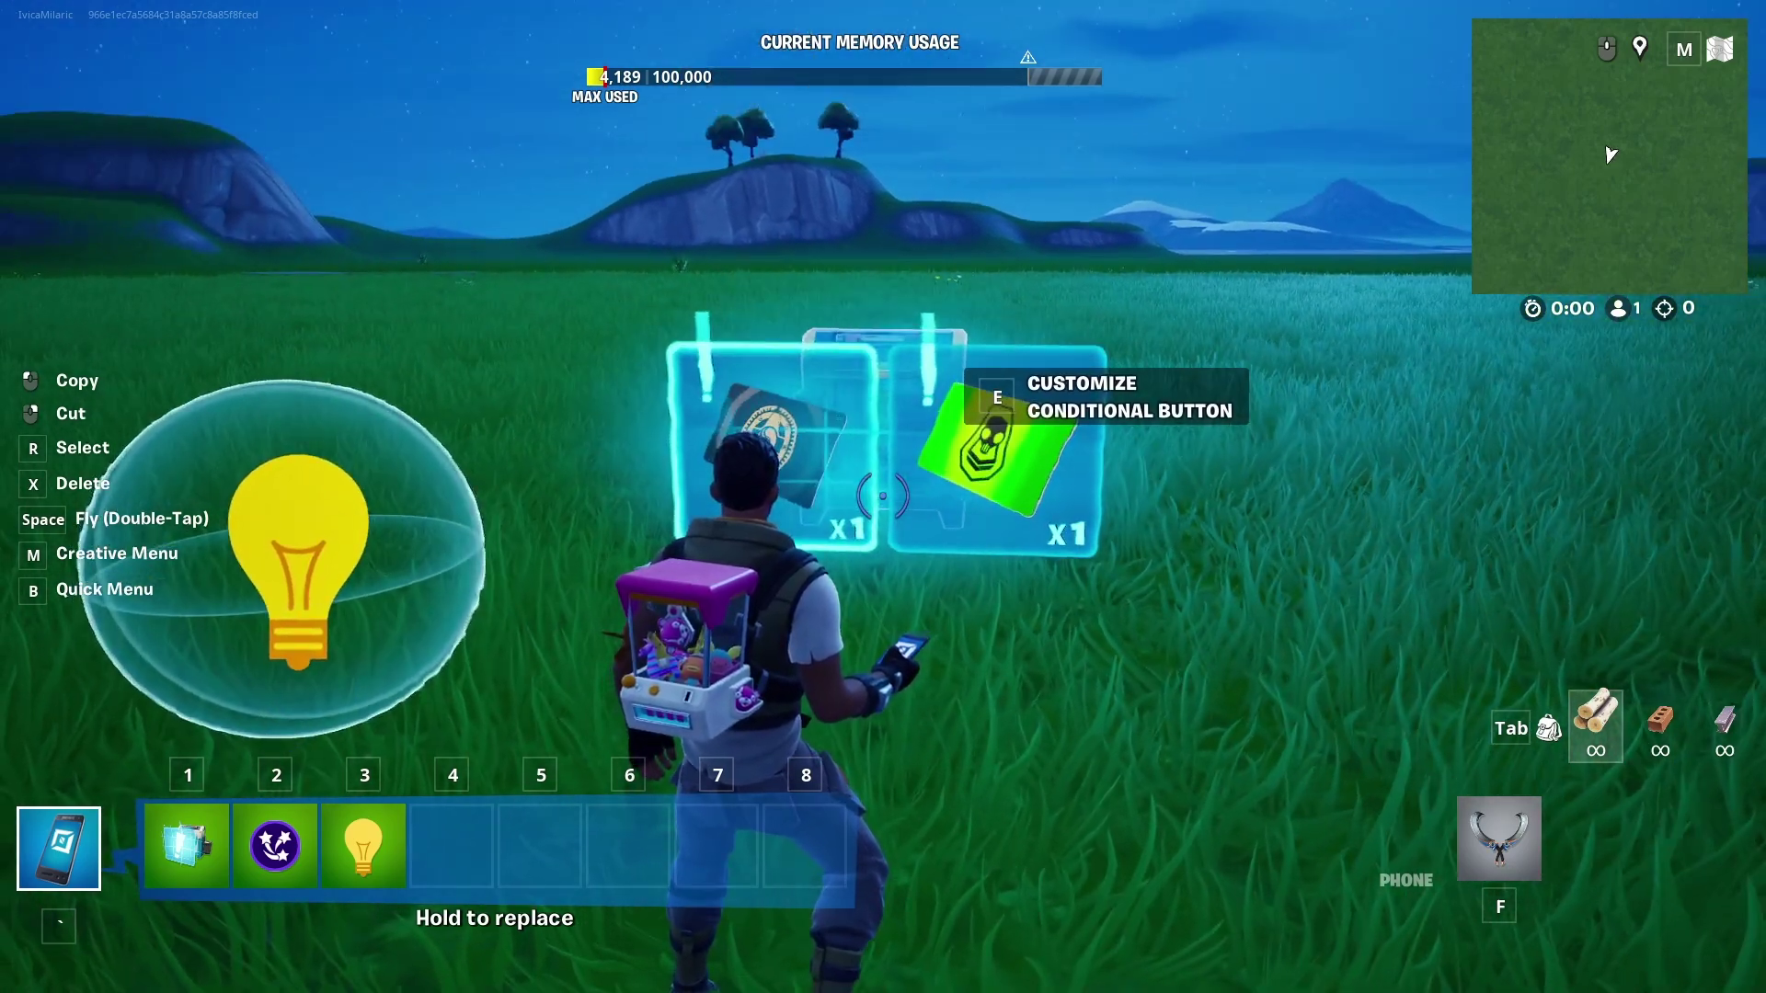
Add the Command Cavern and Authority keycards from the item library to the chest contents.
key(Escape)
click(250, 33)
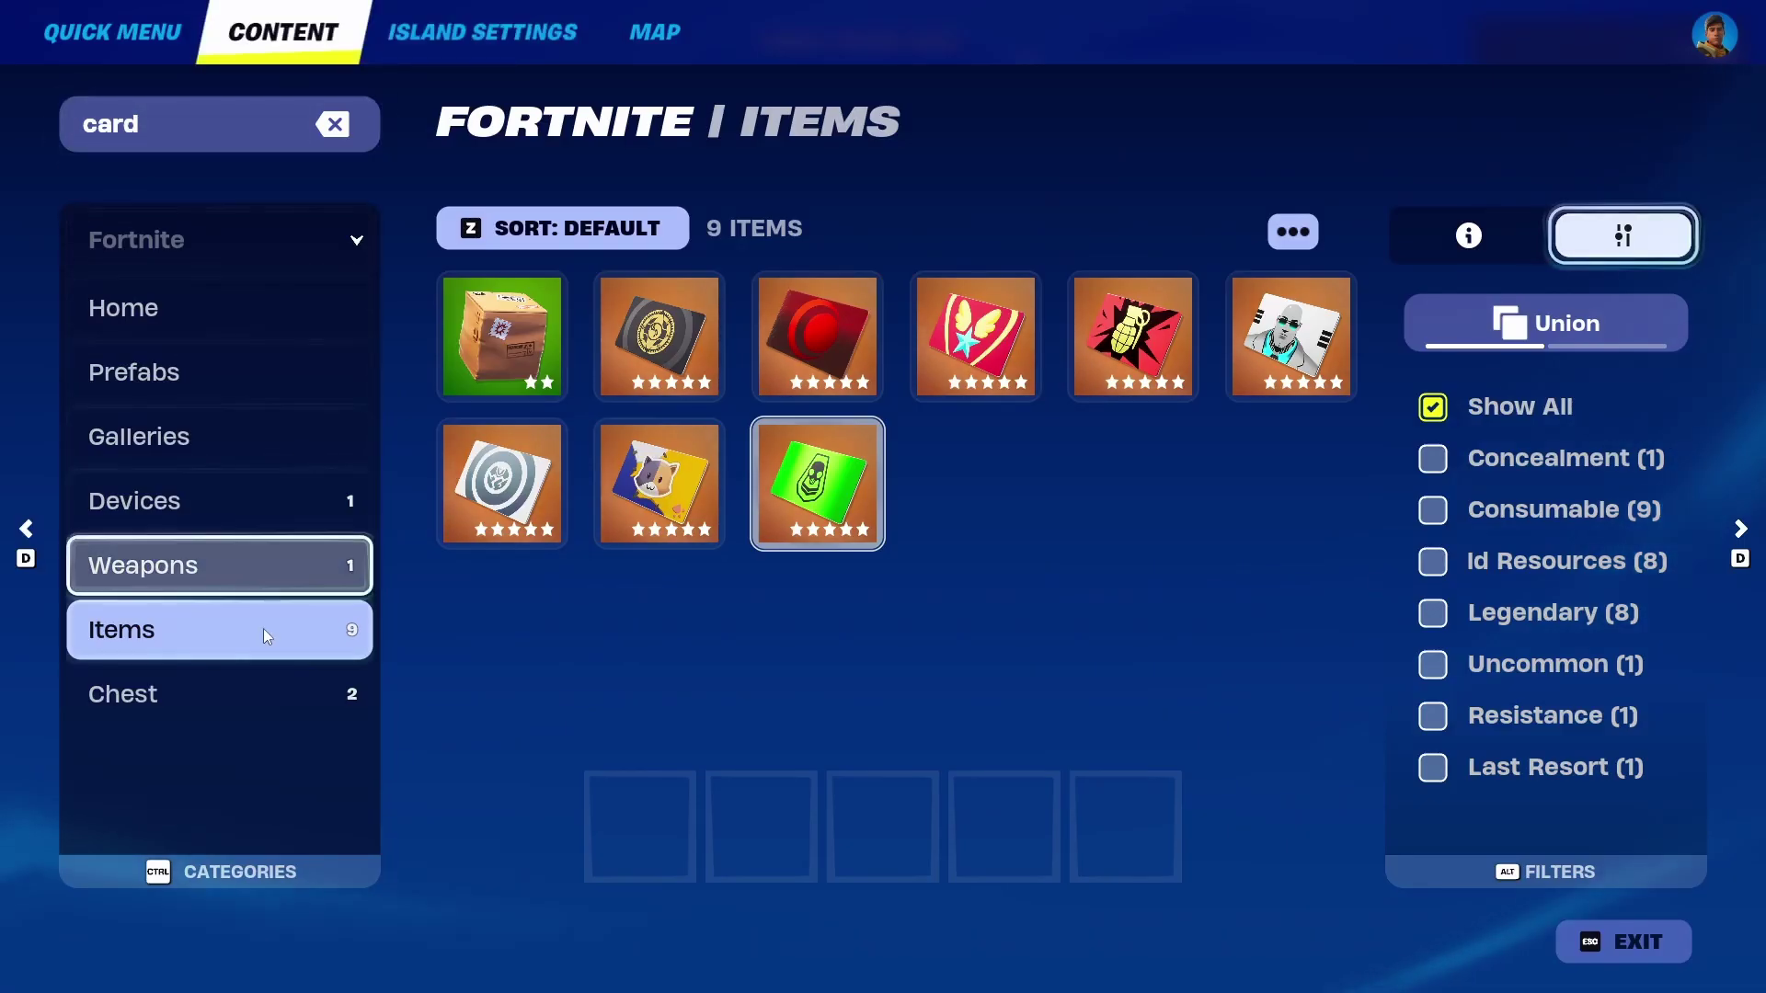
click(664, 379)
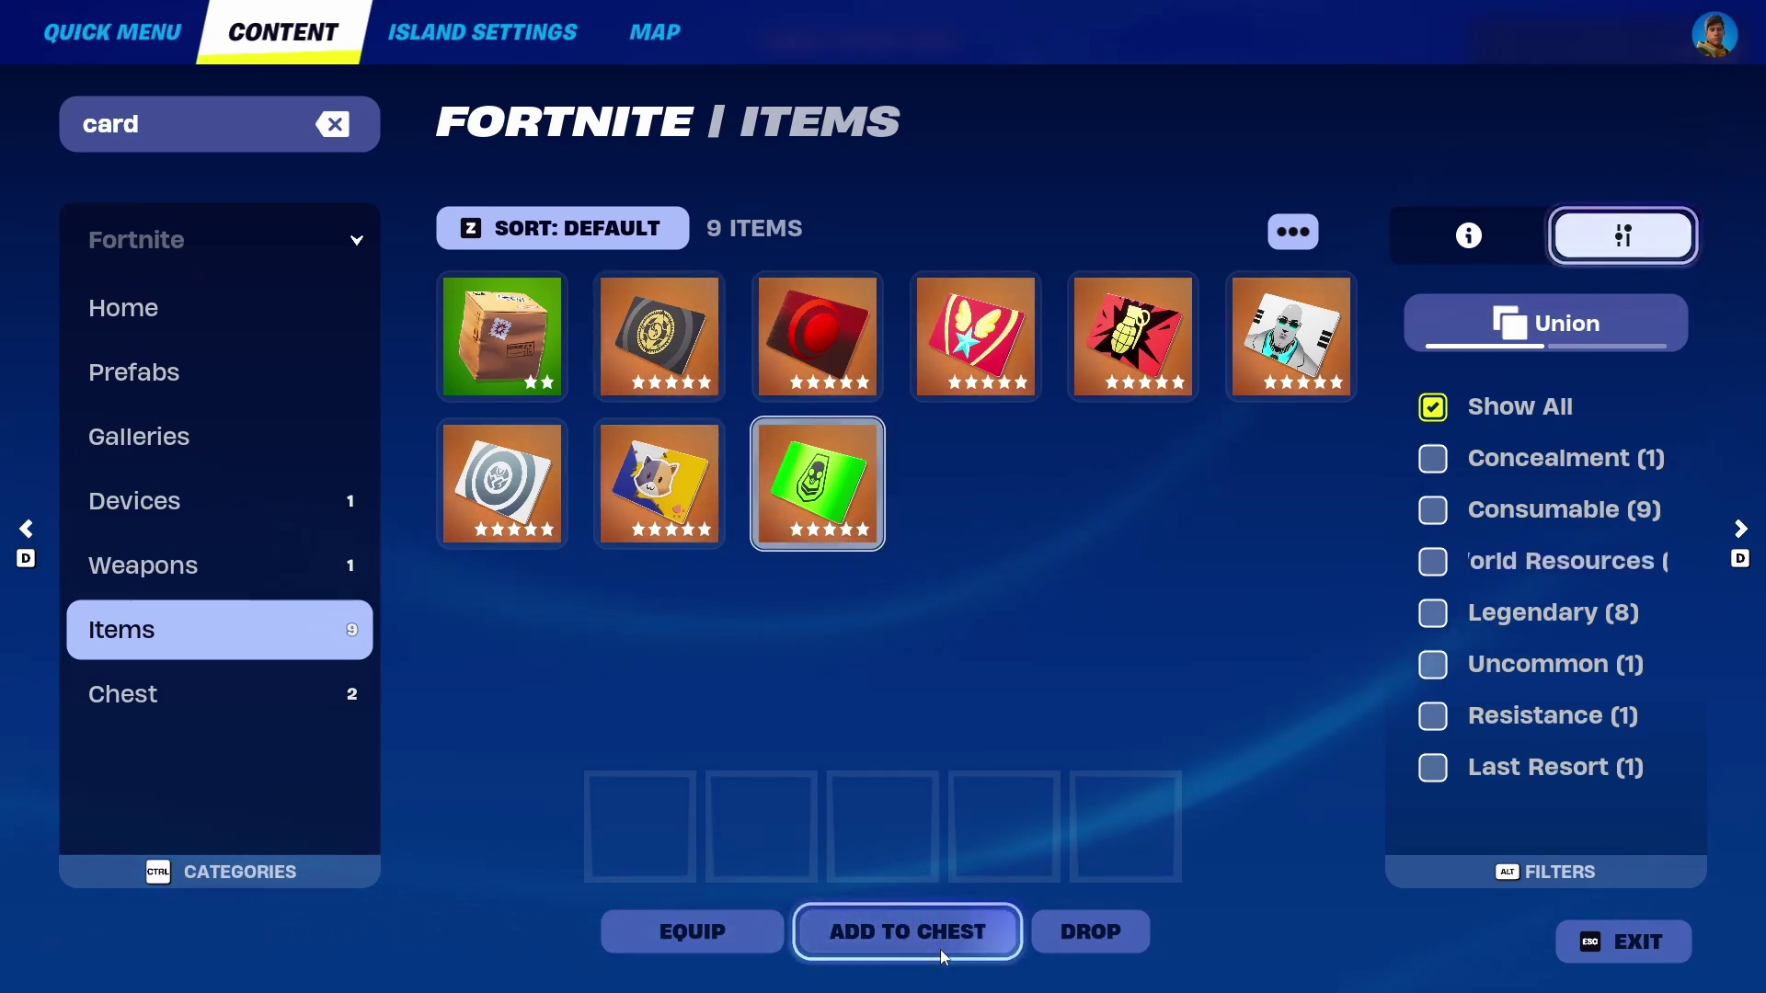
Check the keycards in the chest contents, create the chest from them, and return to the island.
click(345, 714)
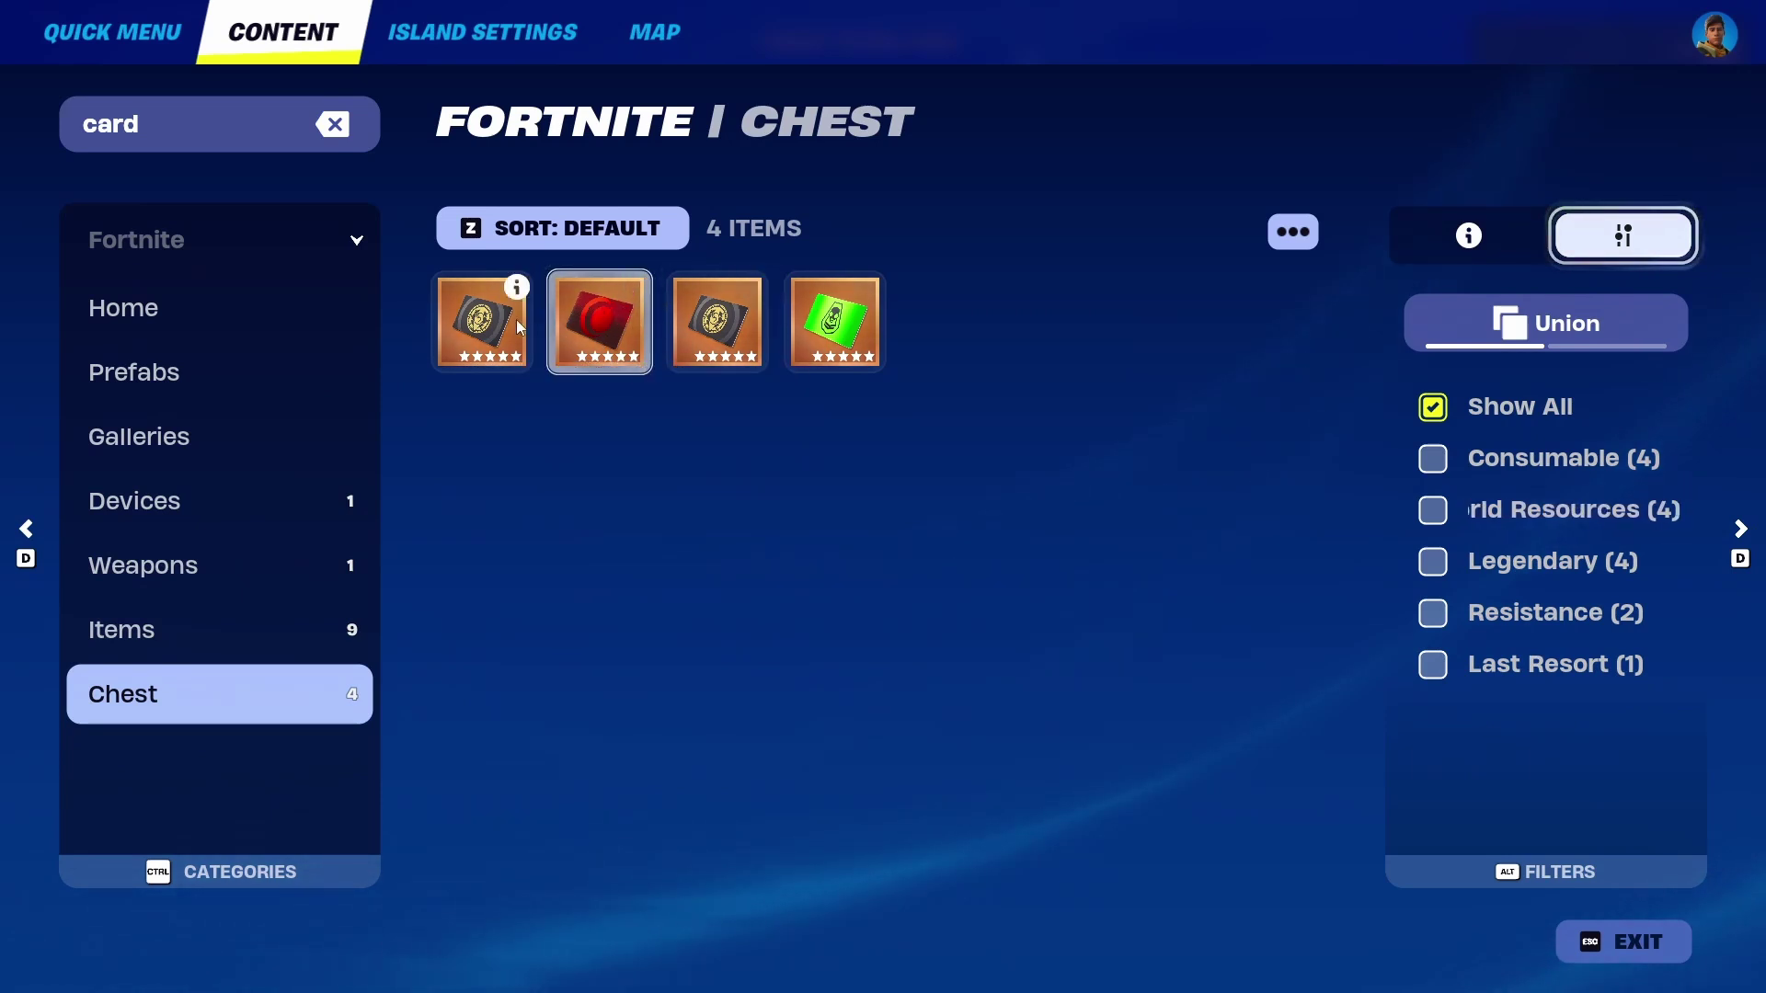
click(482, 322)
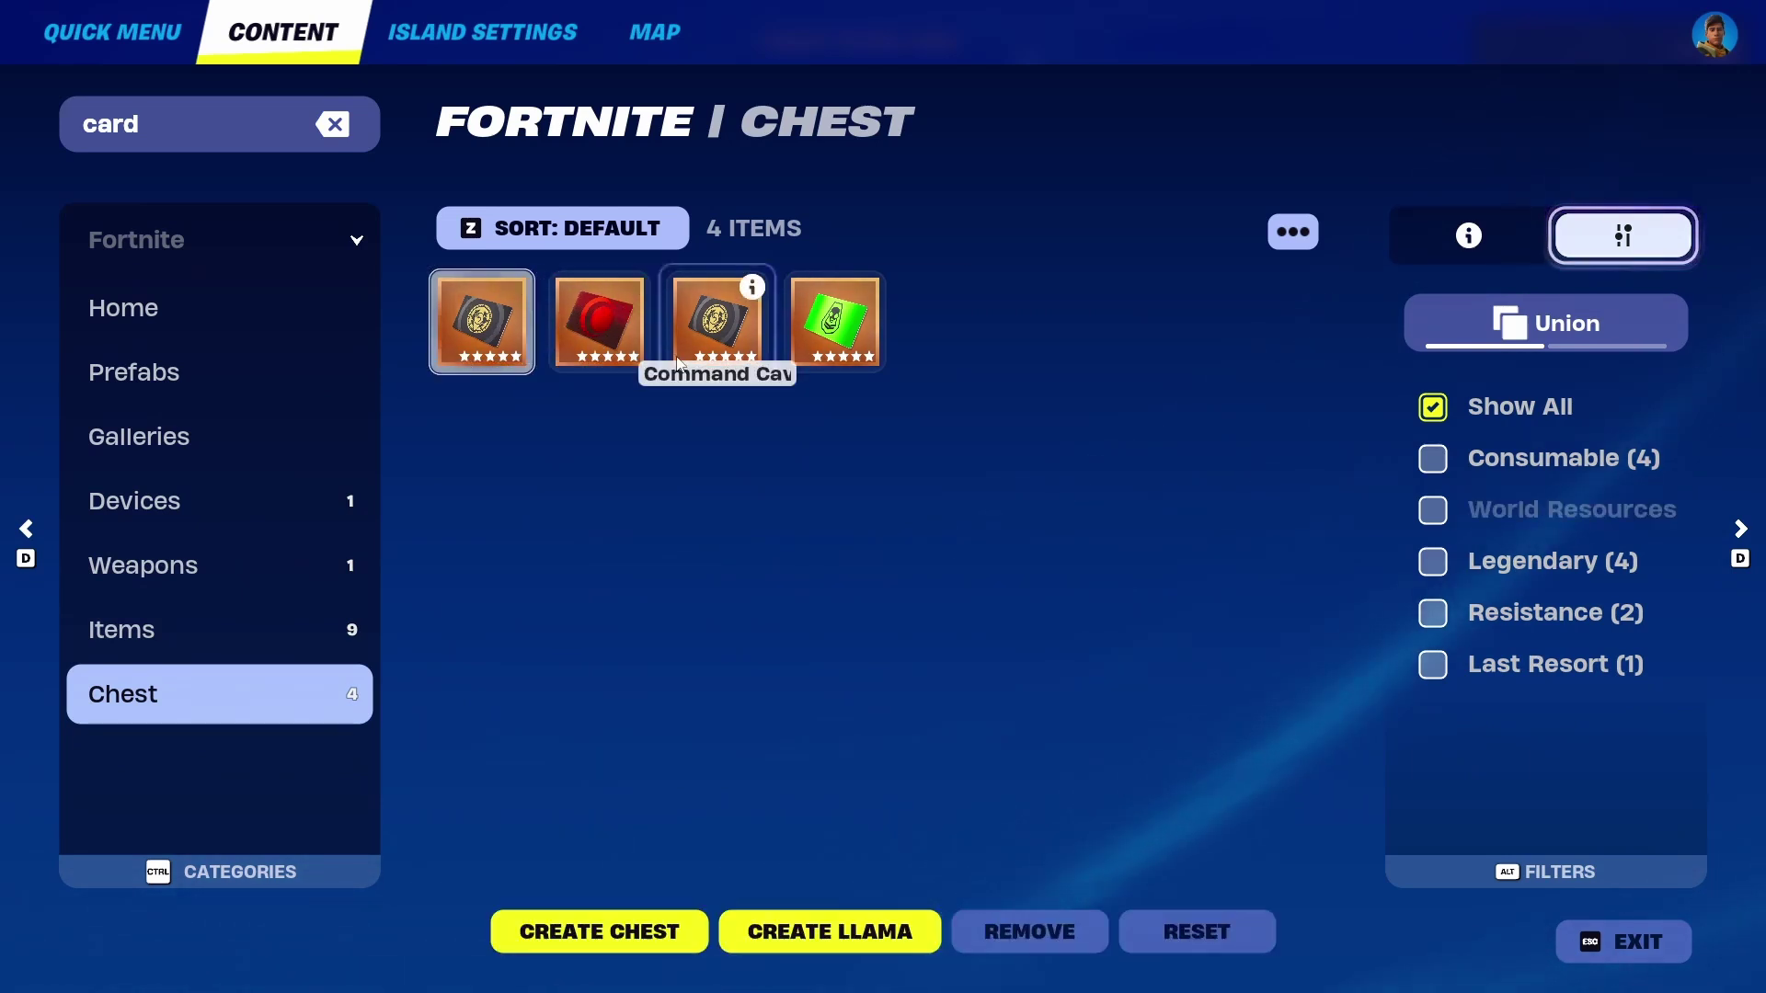
click(600, 322)
click(696, 347)
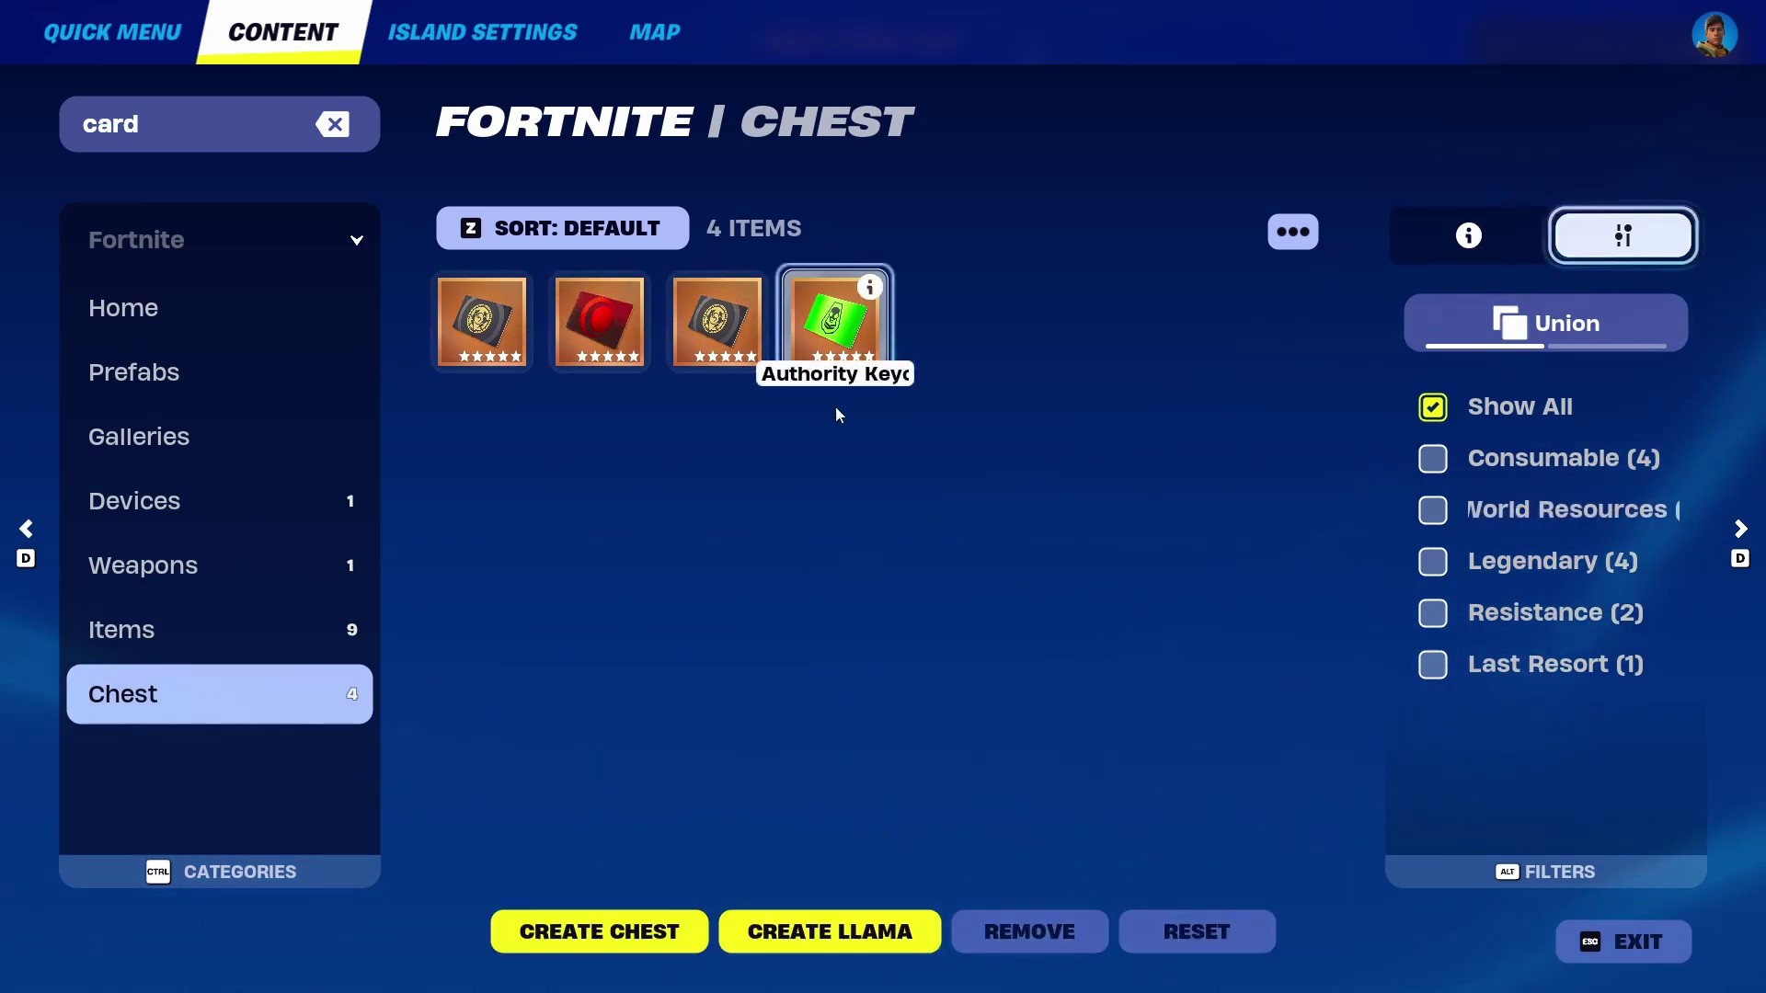
click(846, 370)
click(643, 931)
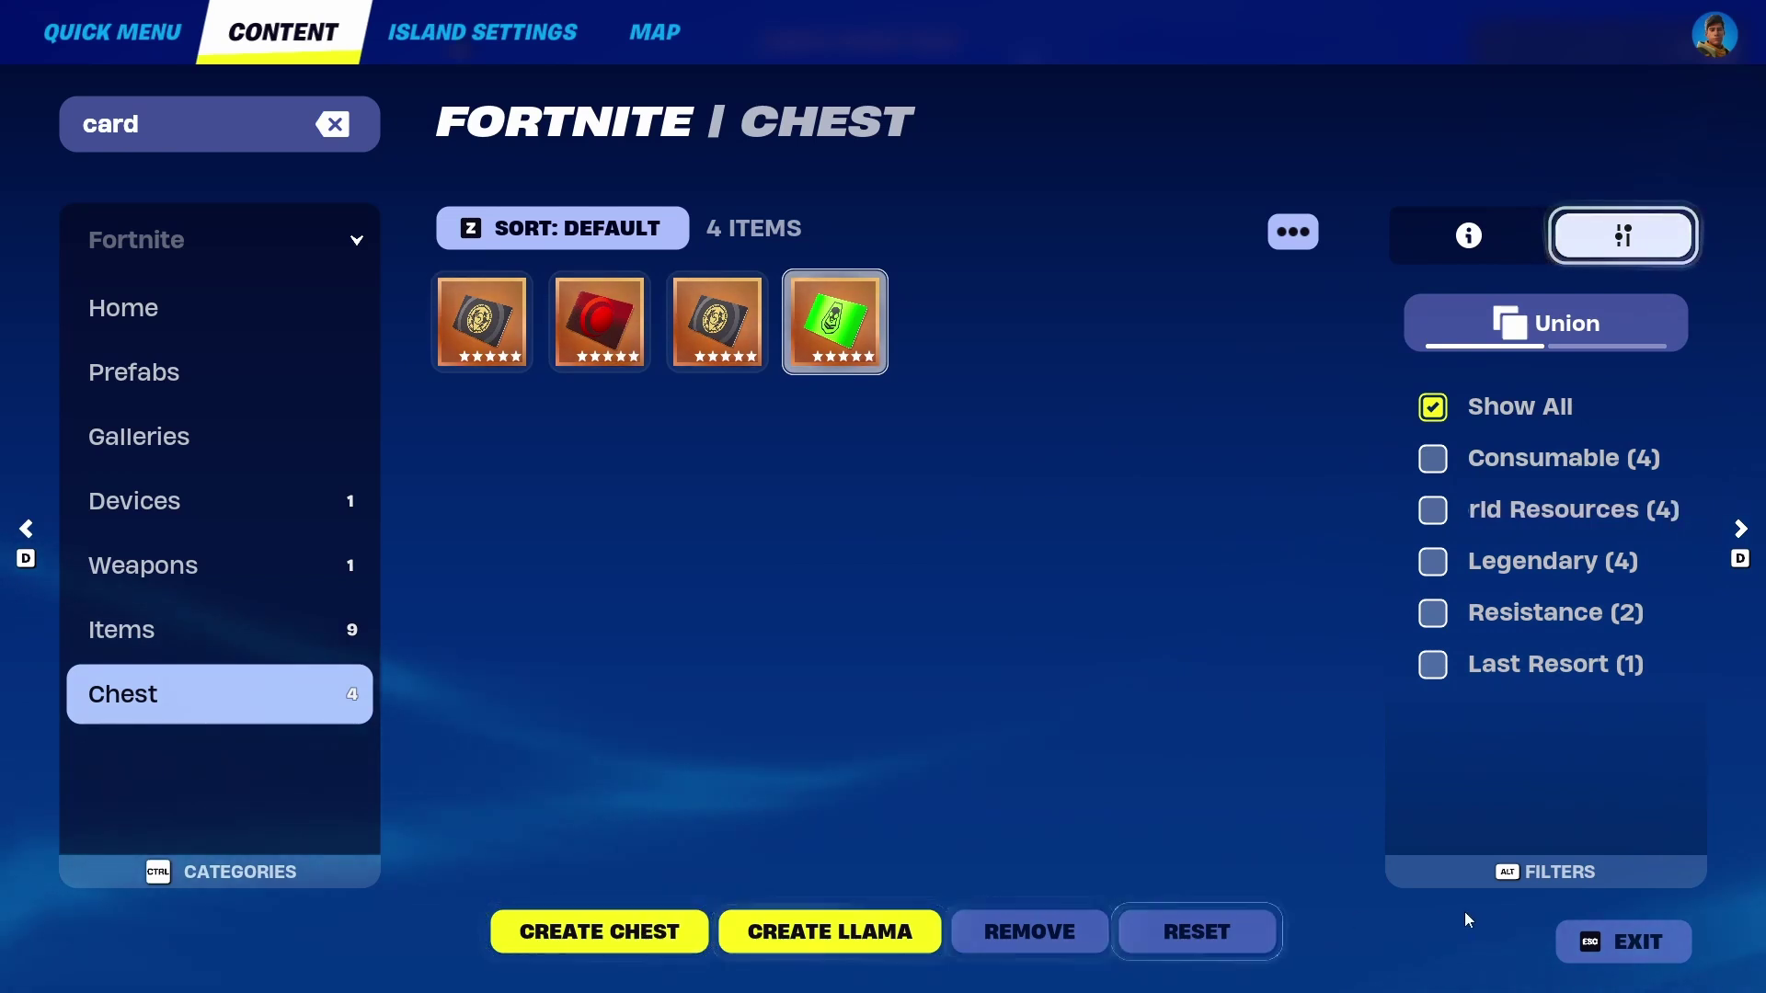
click(1627, 942)
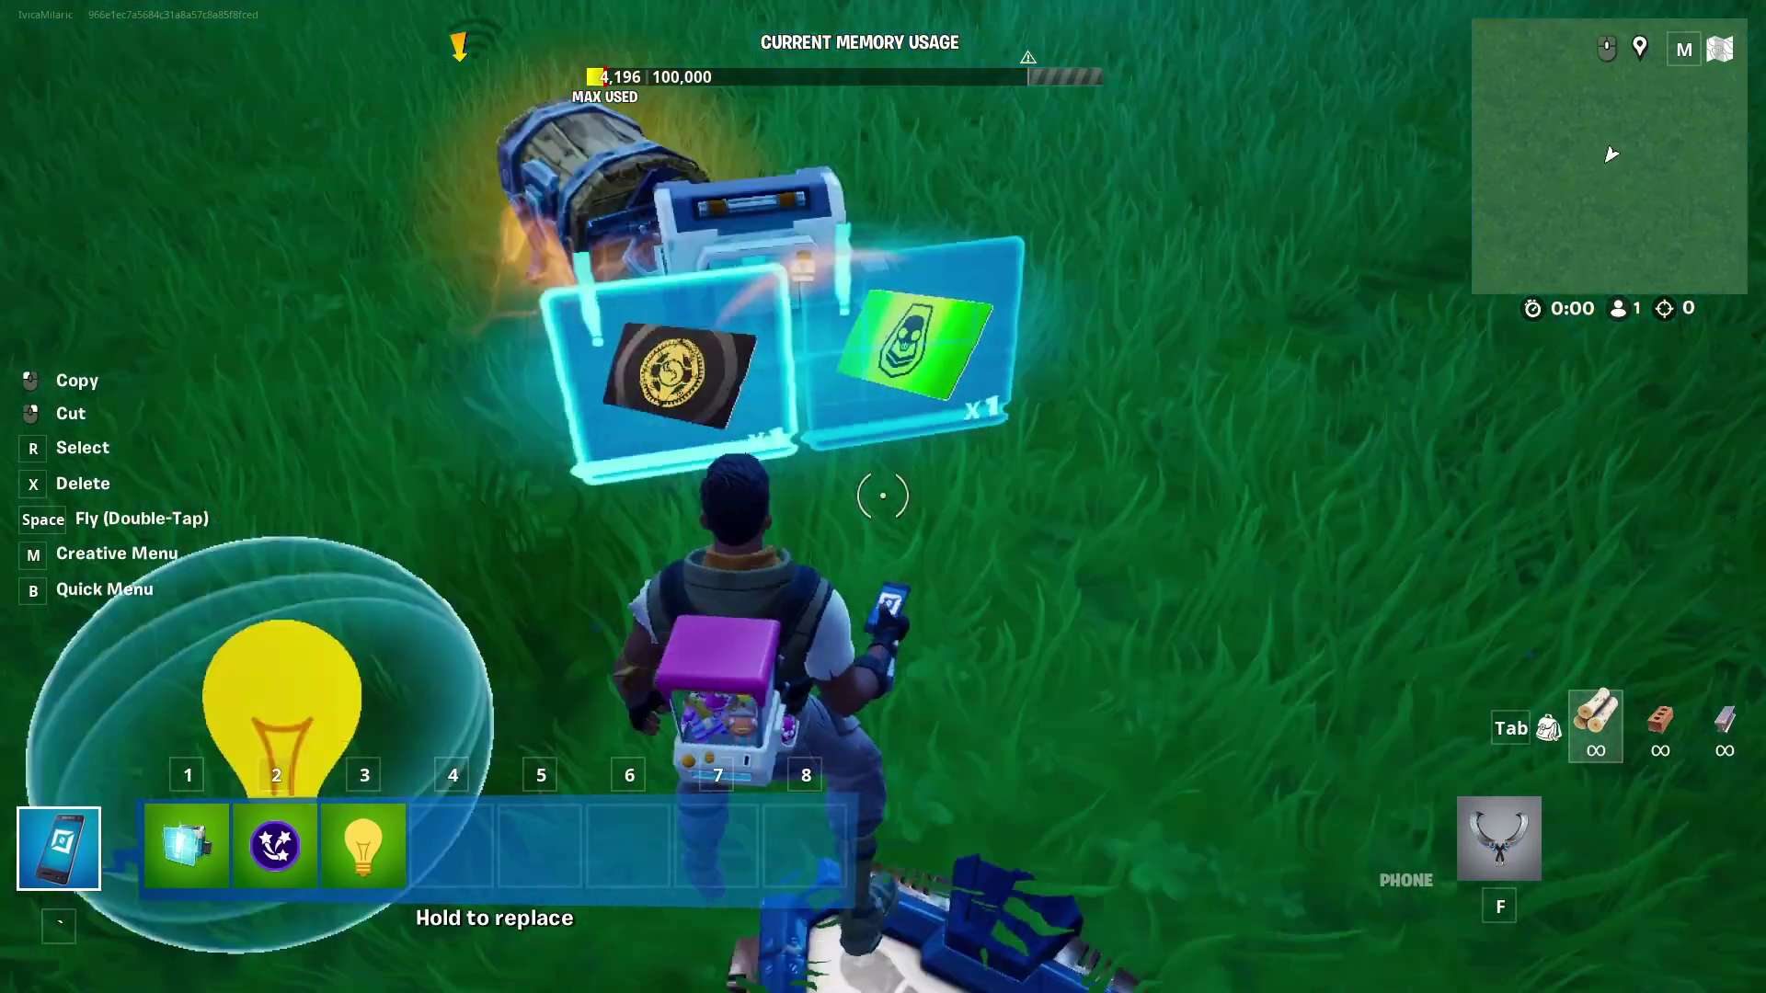
Move the chest away from the Conditional Button and place it on the open grass near the player spawner.
key(a)
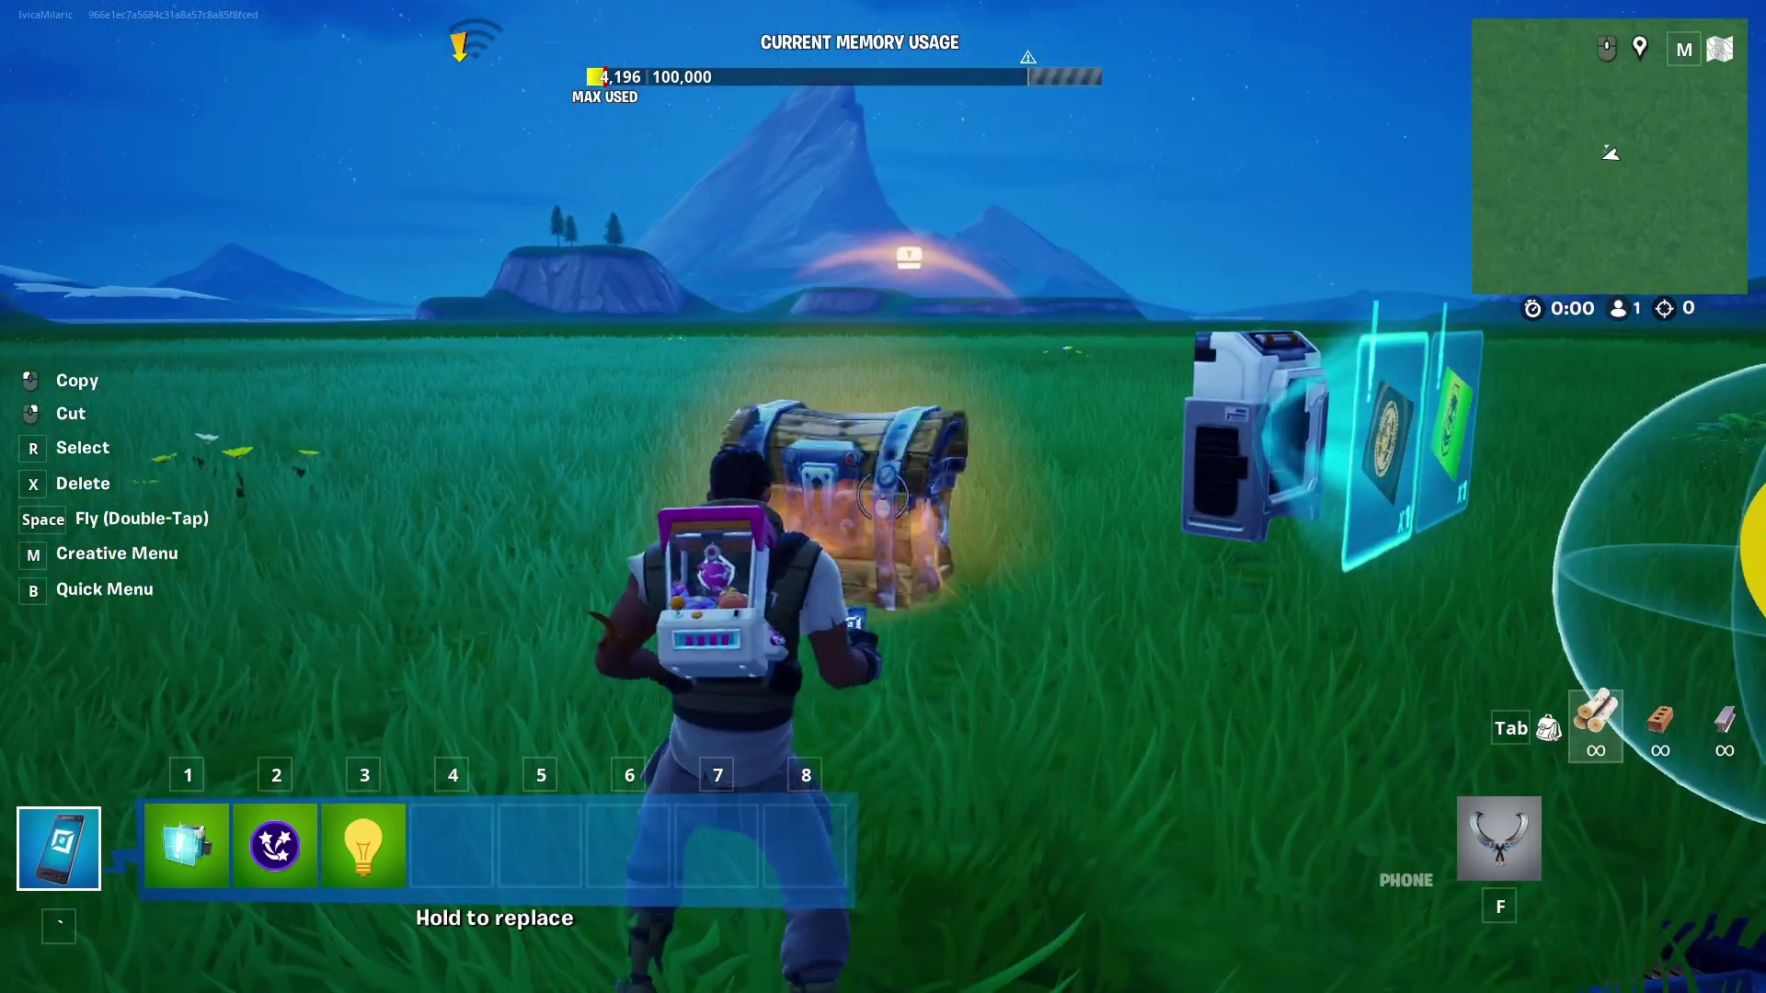
click(883, 497)
key(d)
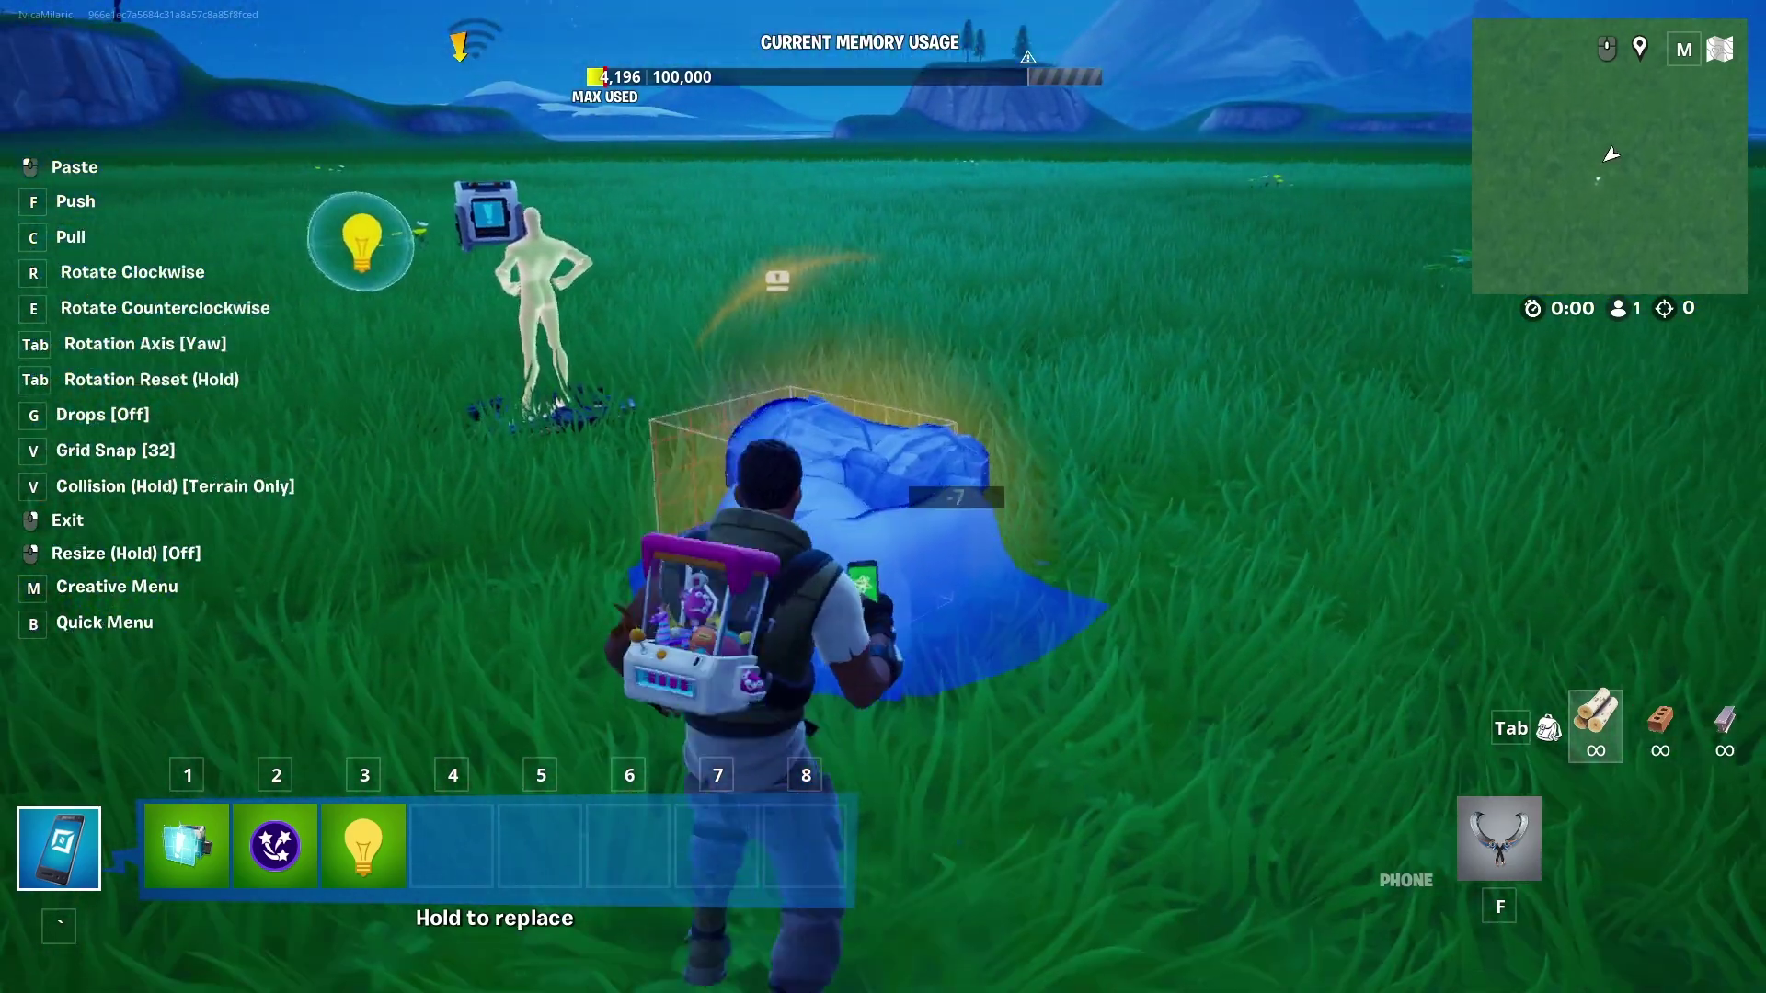
click(883, 496)
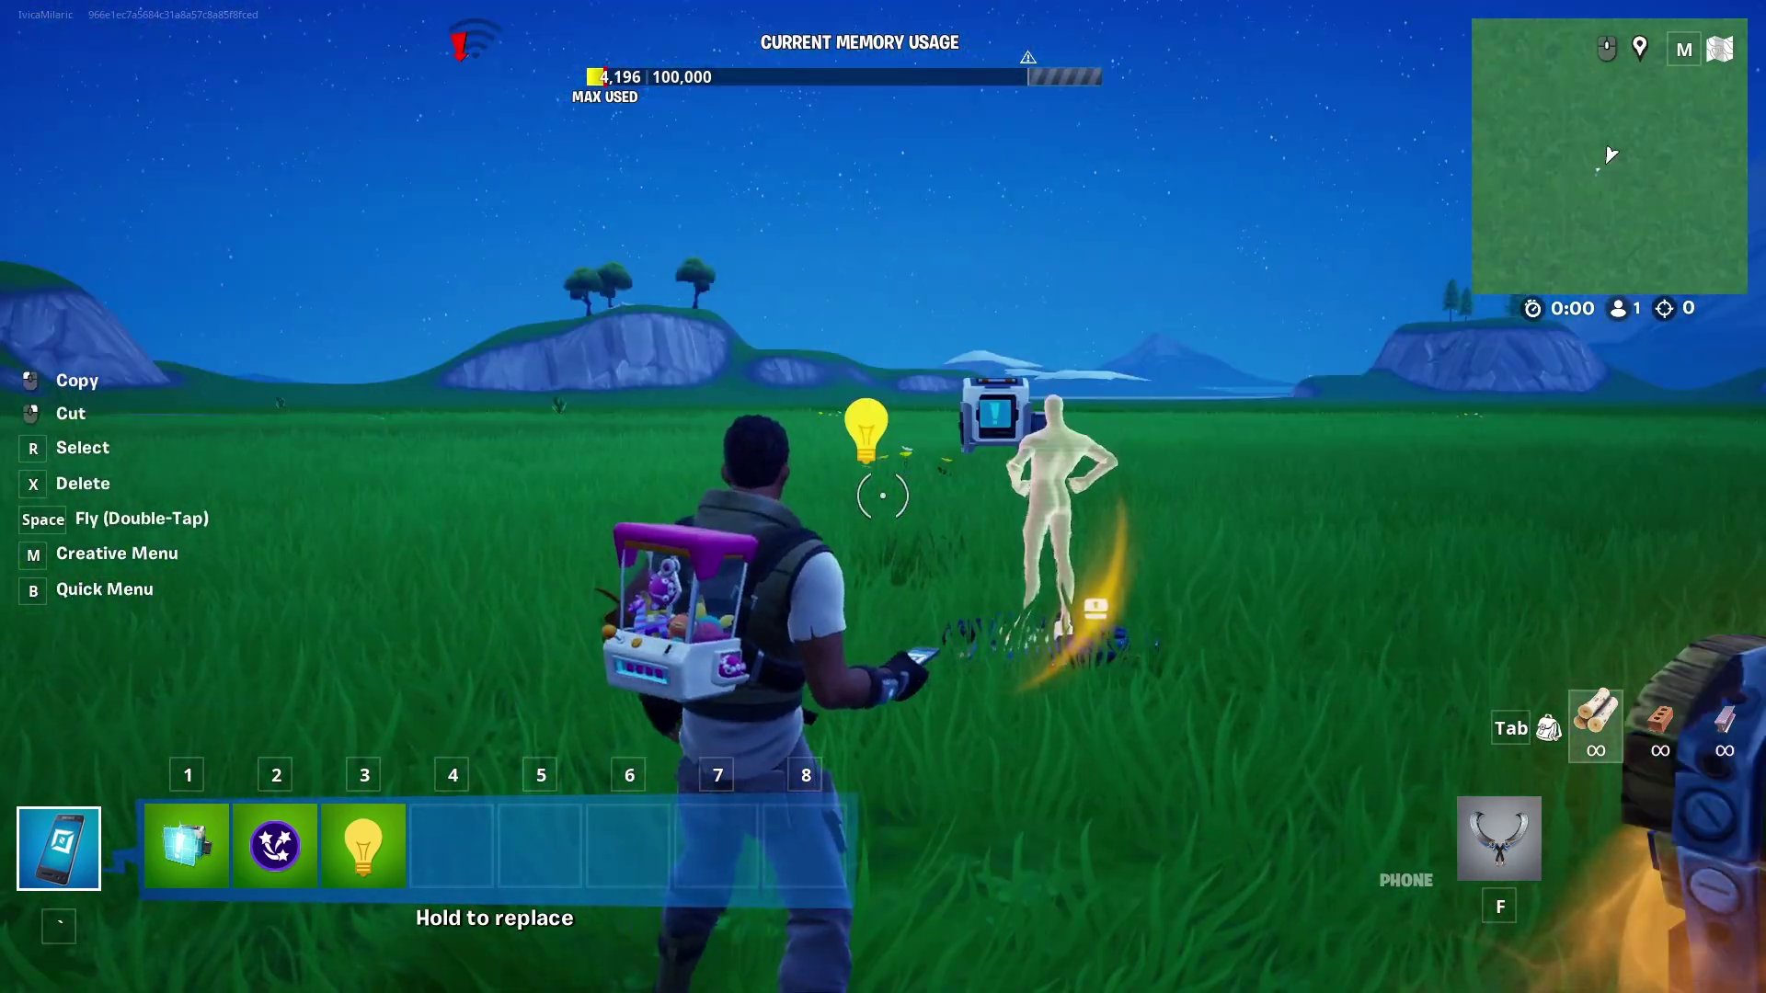
Link the Conditional Button's On Activated event to the Customizable Light's Enable function and apply the customization.
key(w)
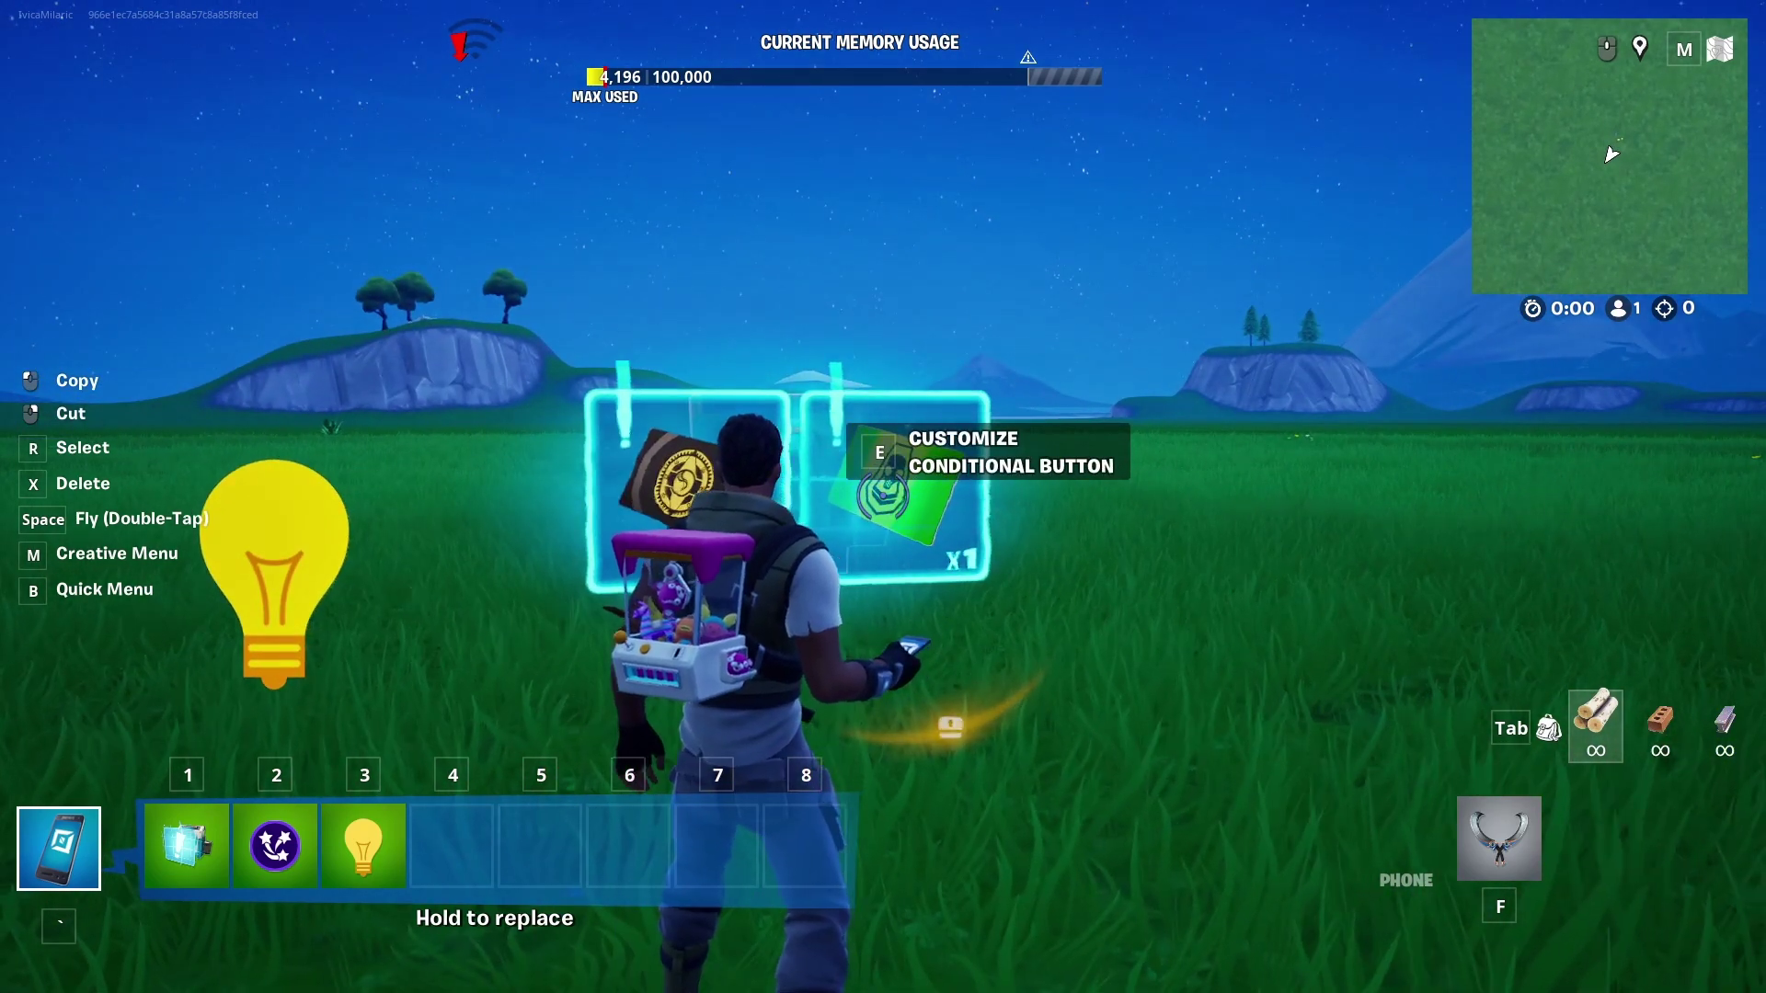
key(d)
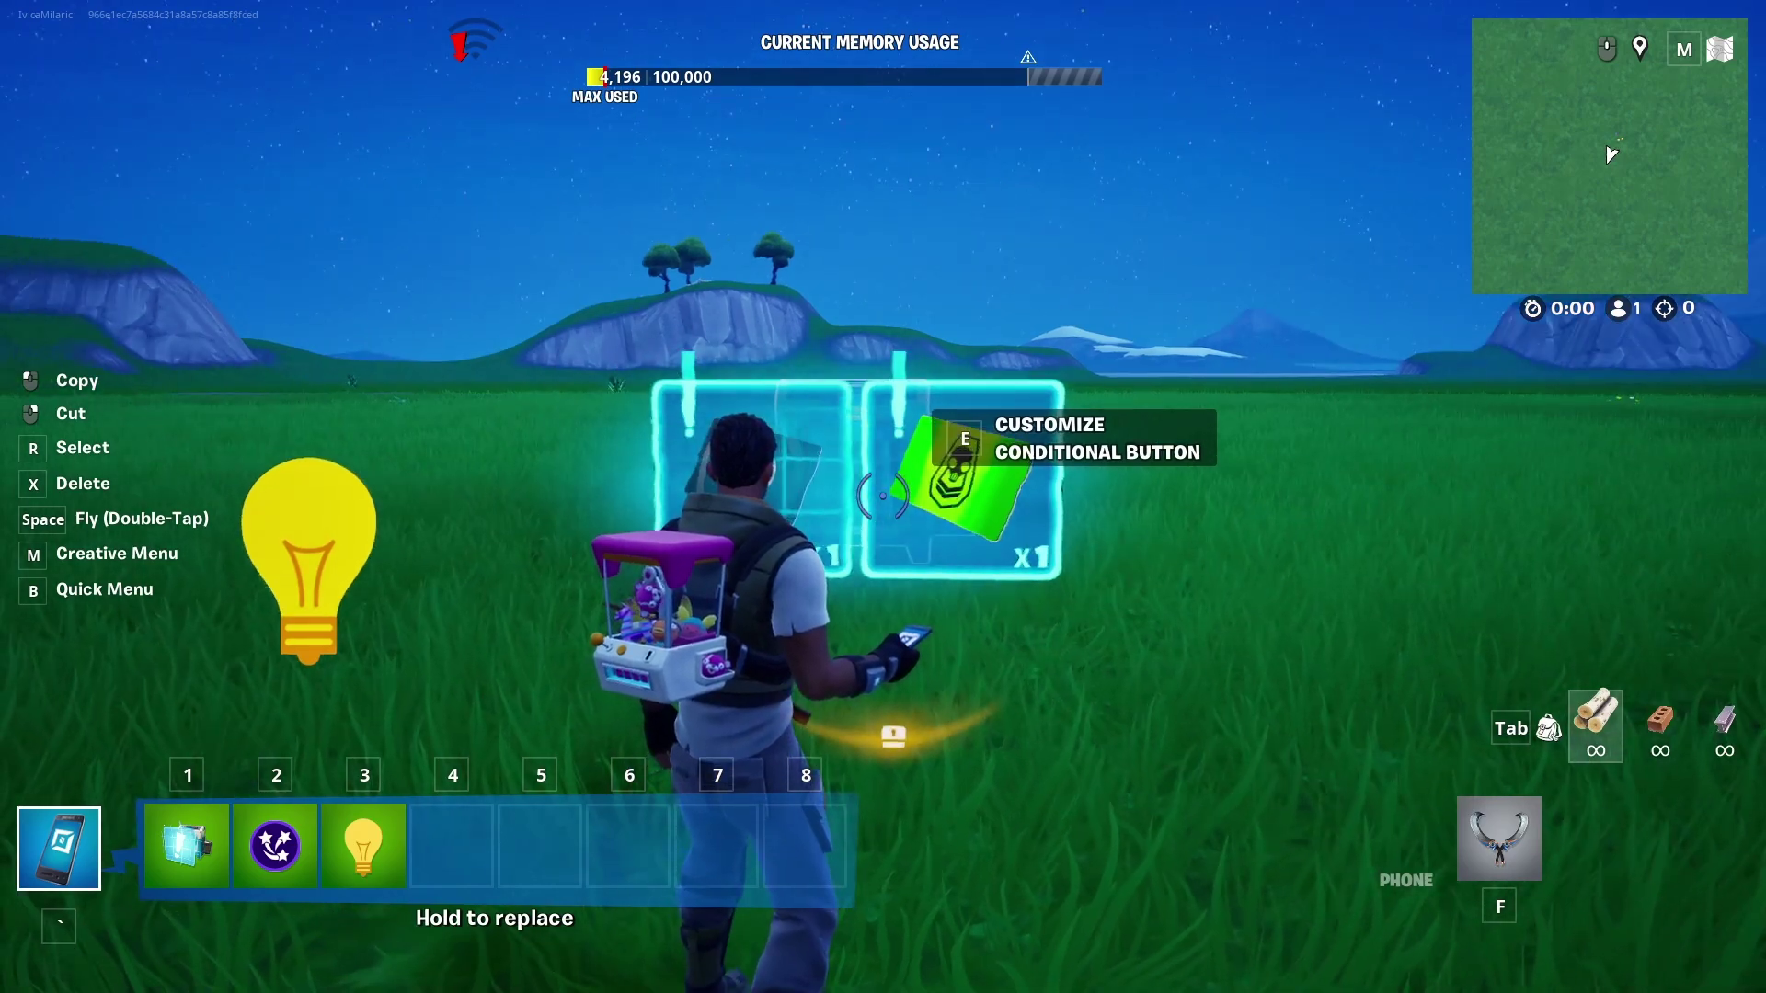
key(e)
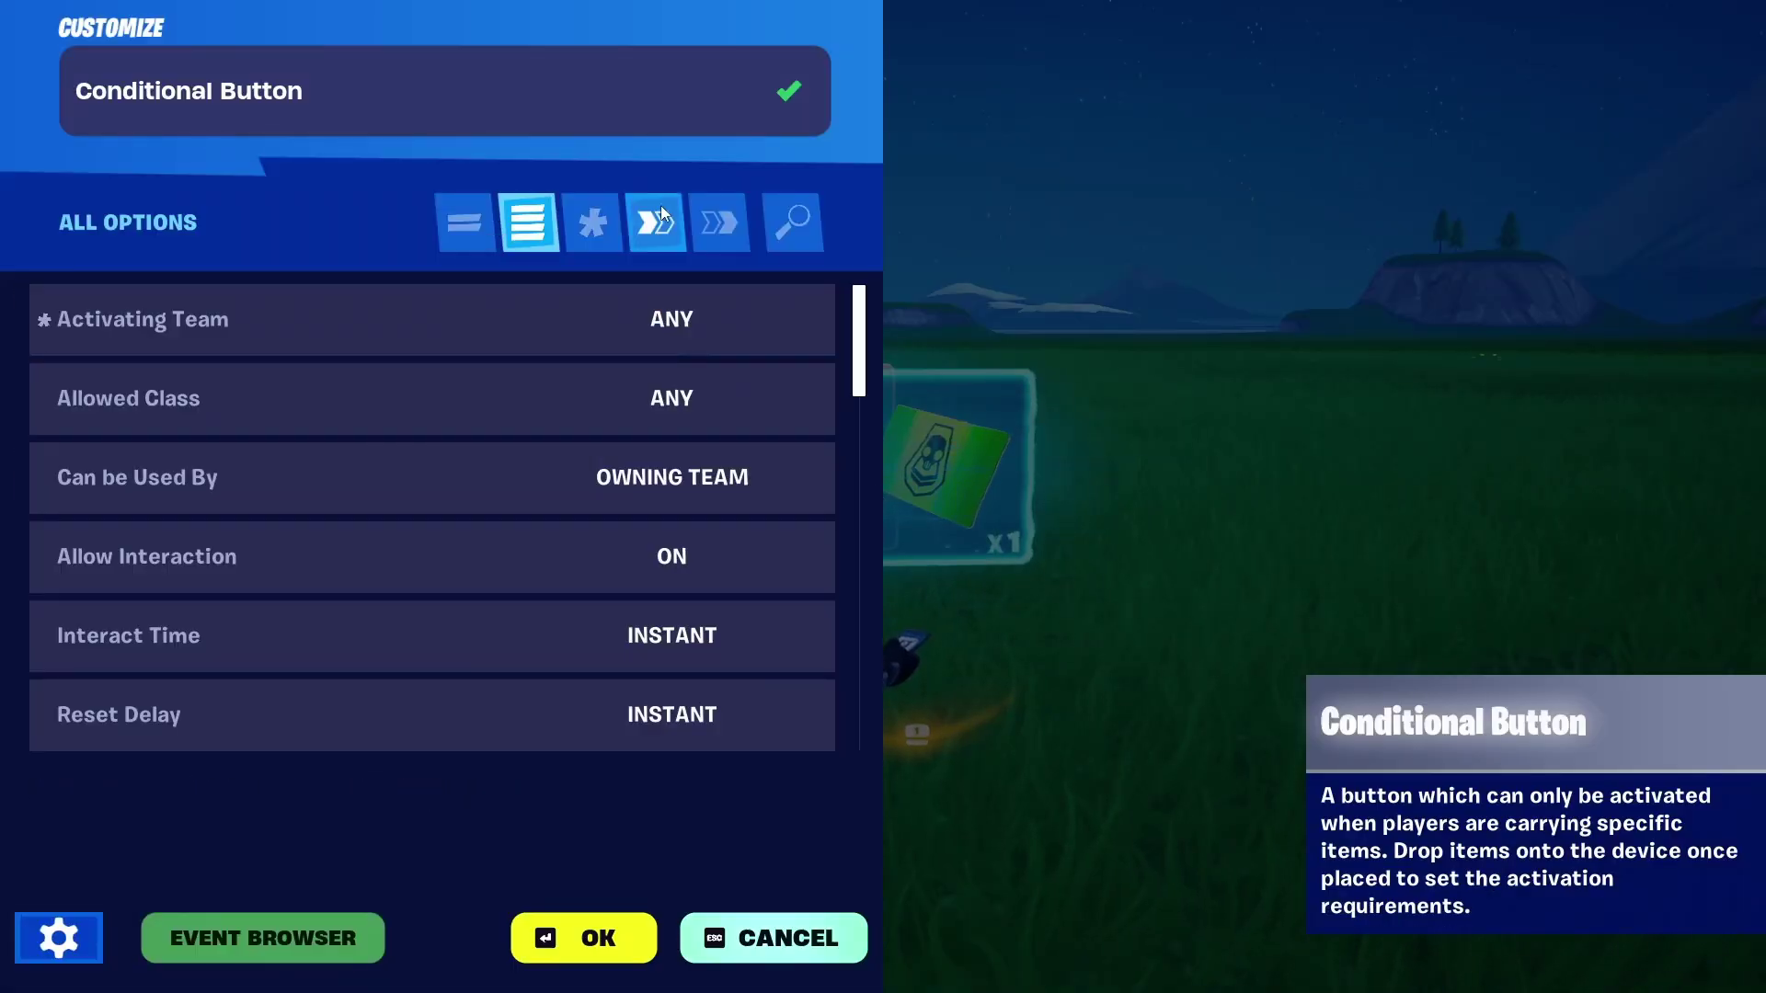
click(681, 235)
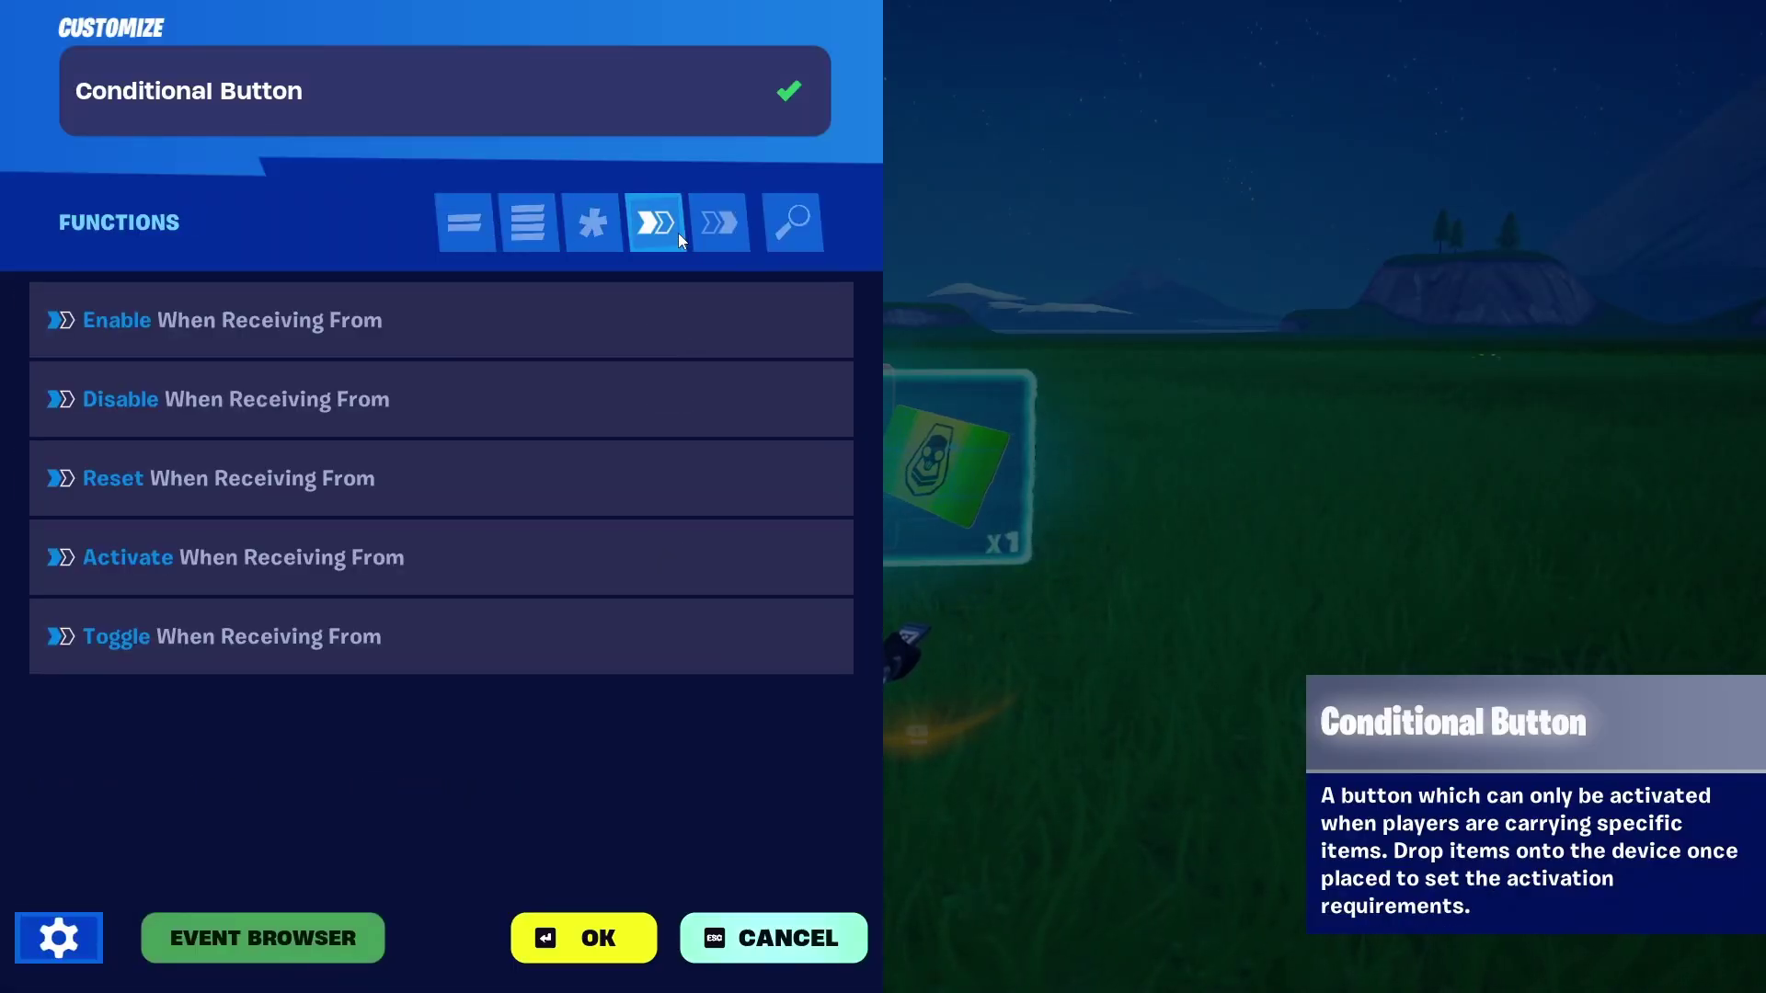
click(738, 237)
mouse_move(331, 333)
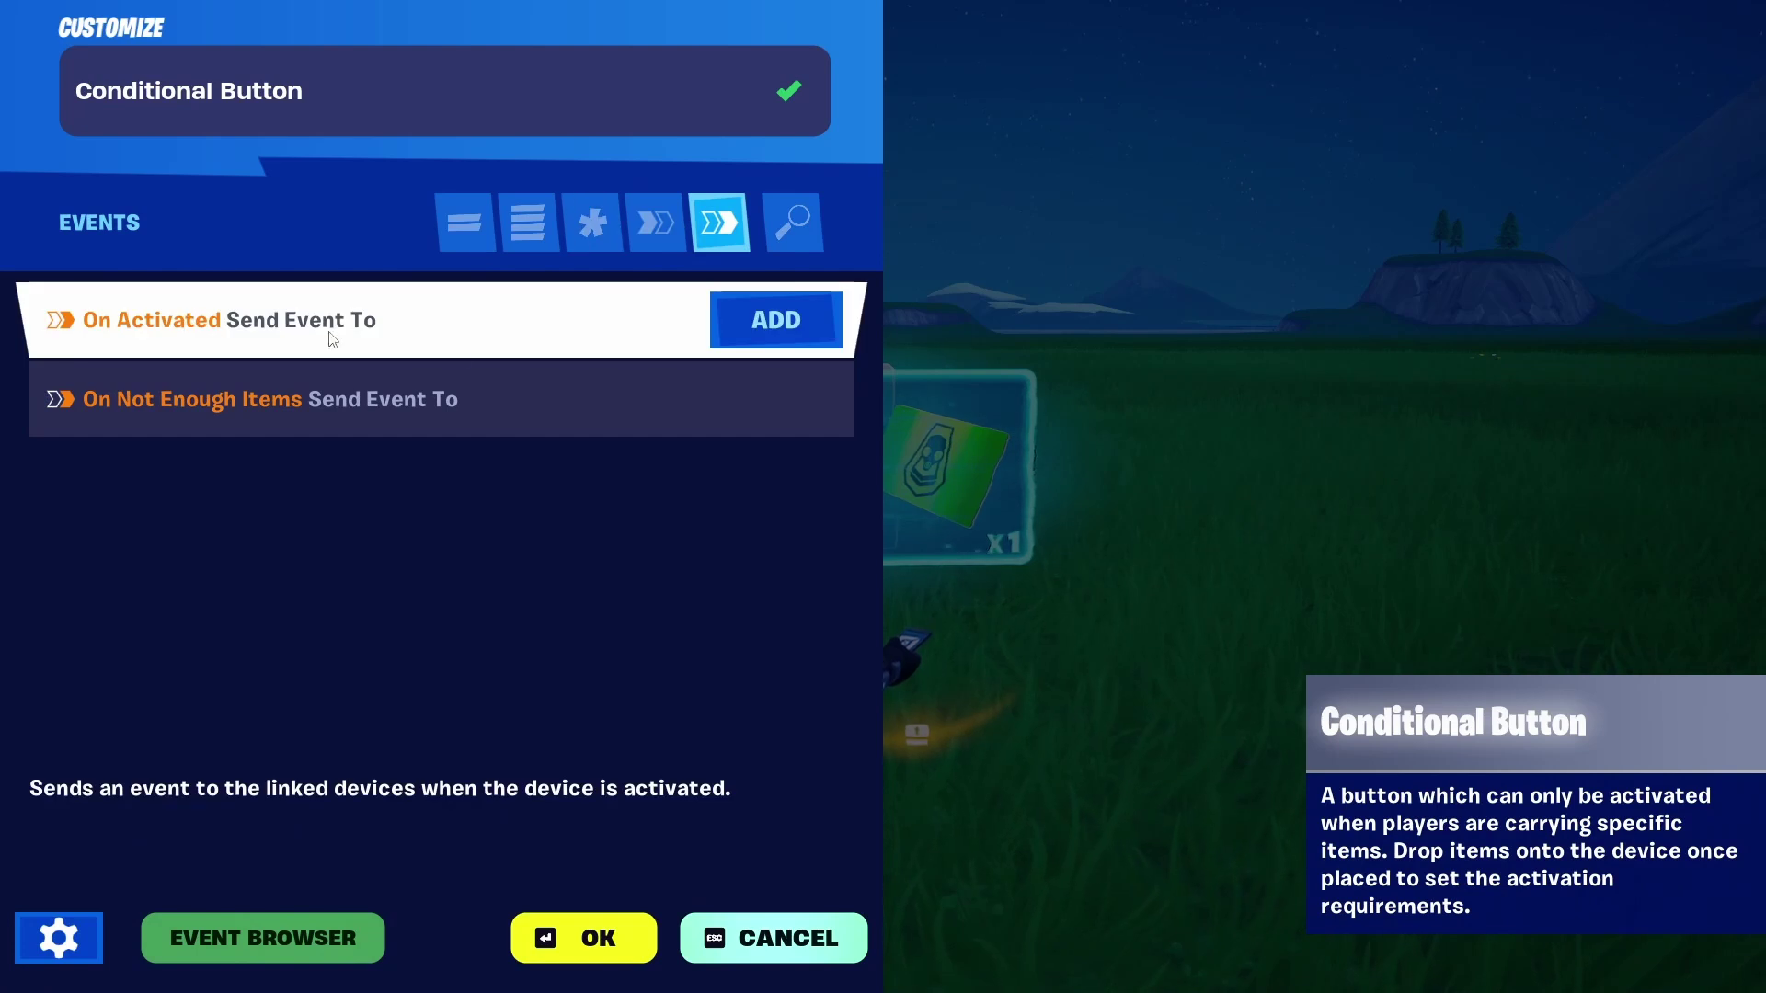
click(765, 329)
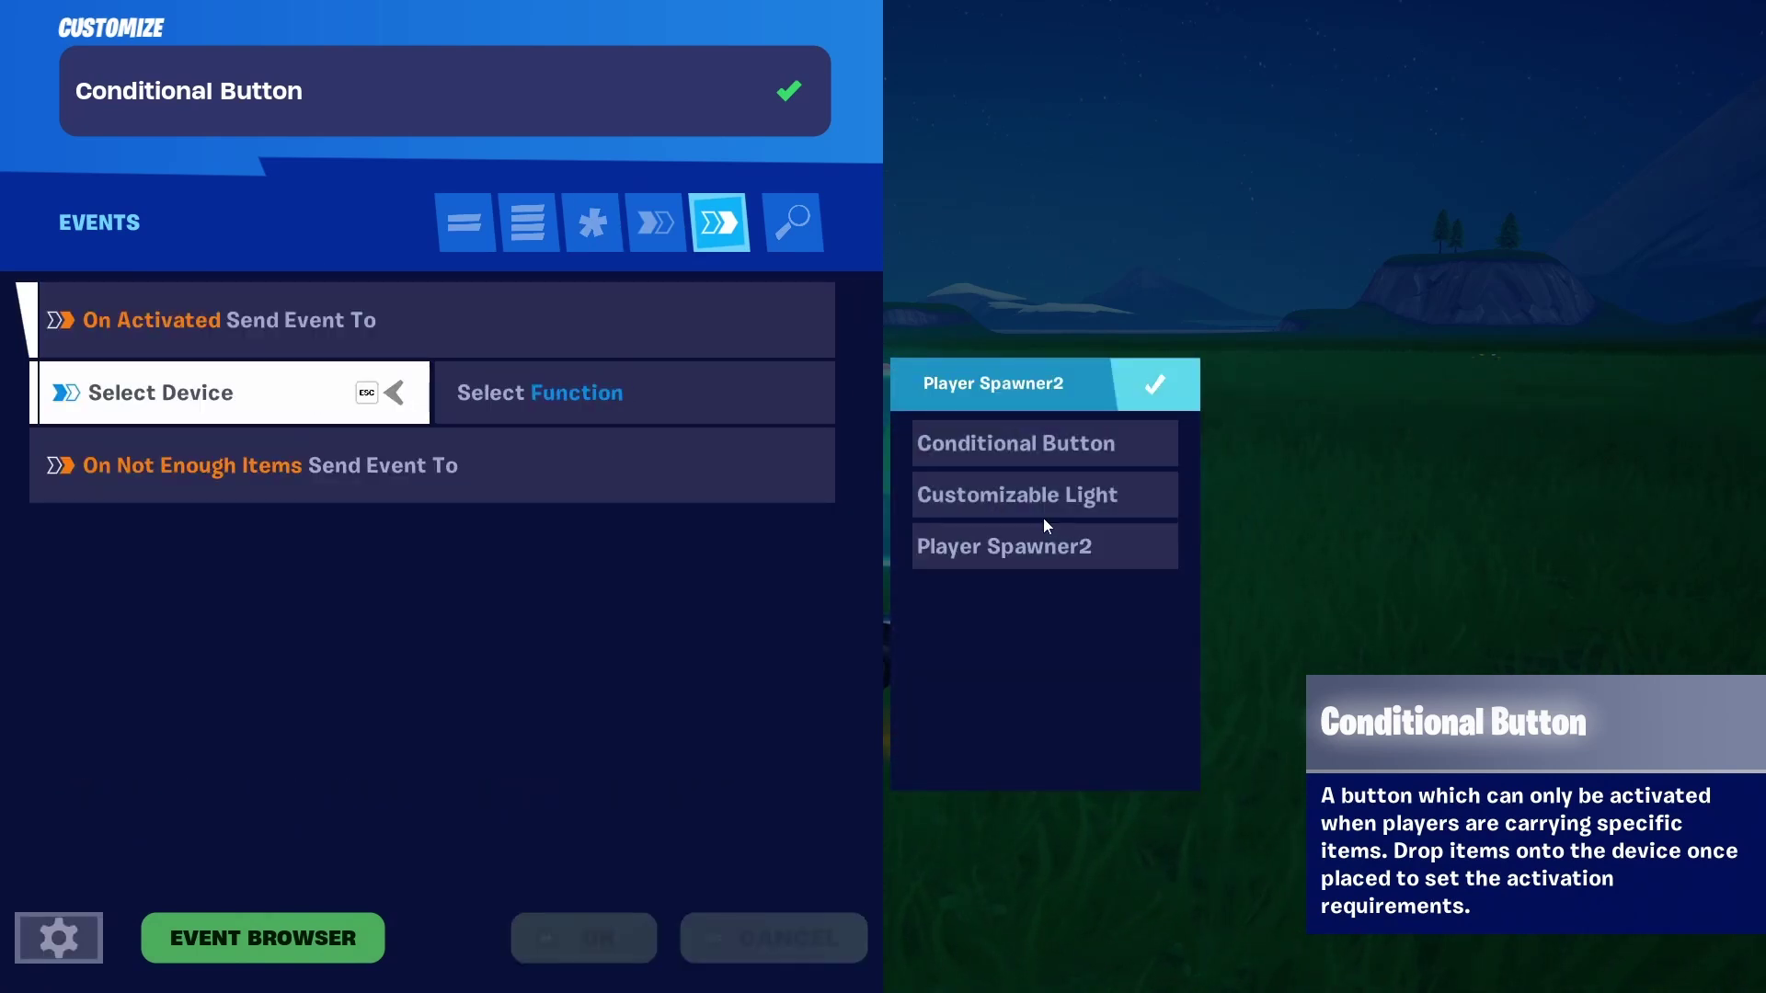
click(1042, 497)
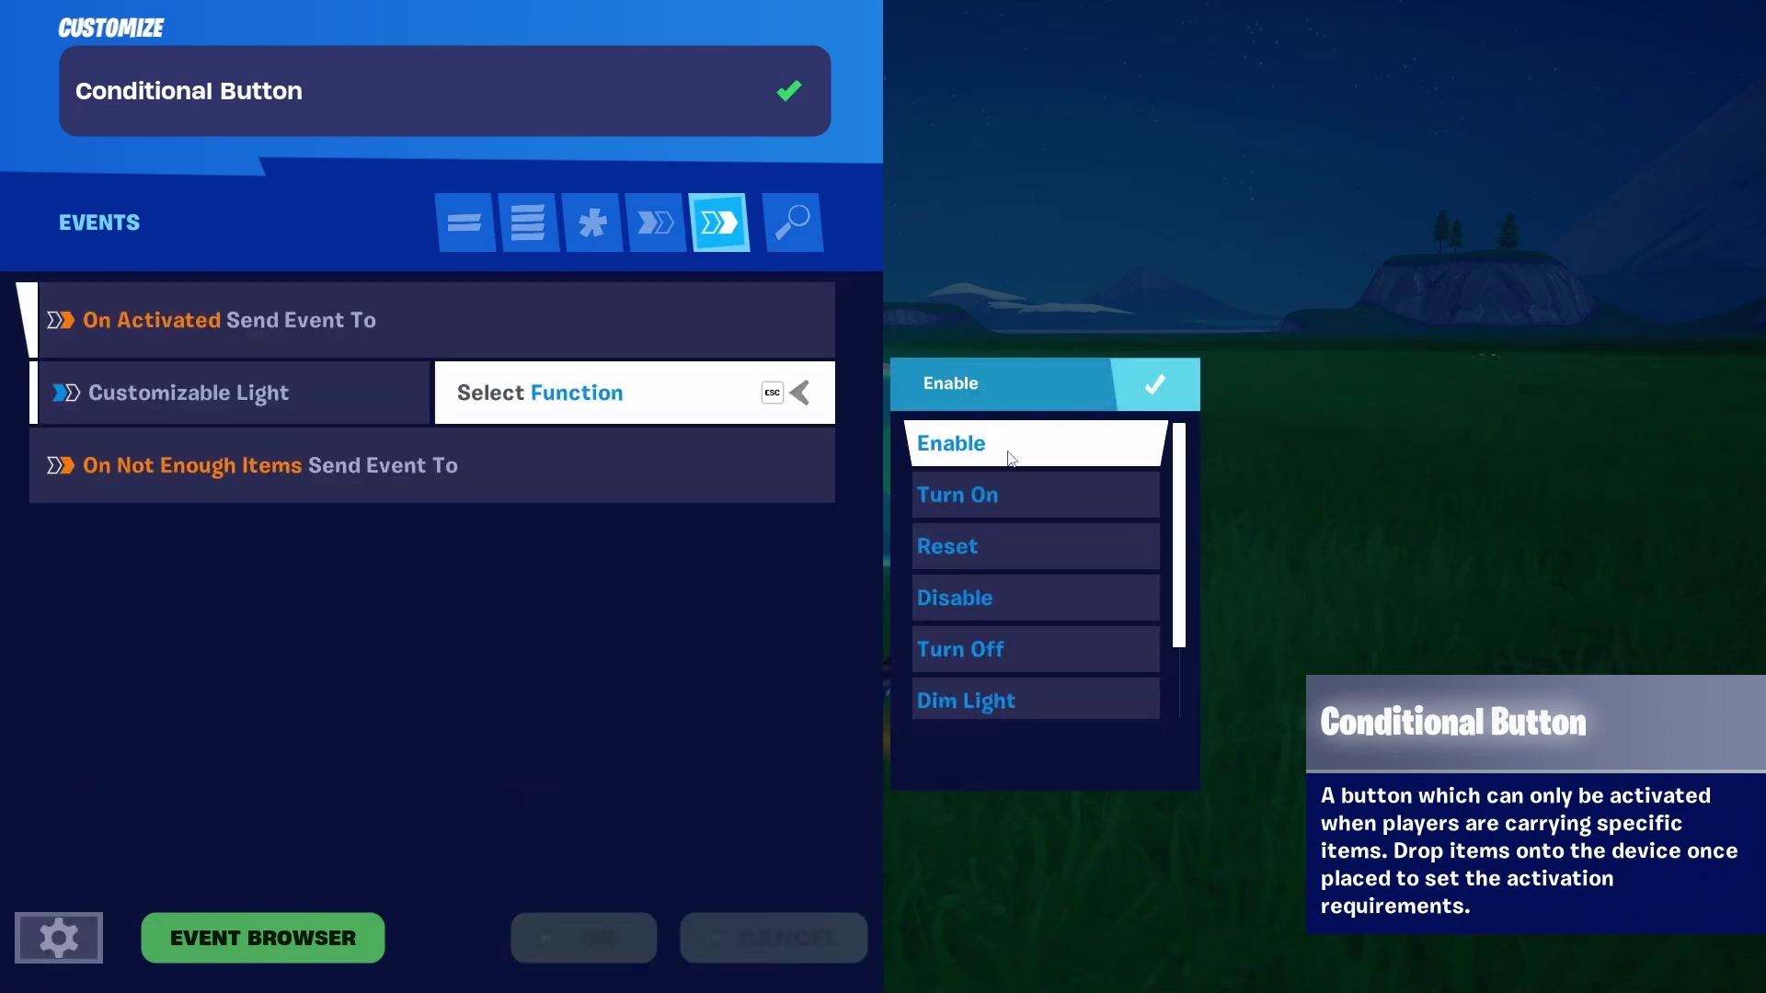
click(1011, 457)
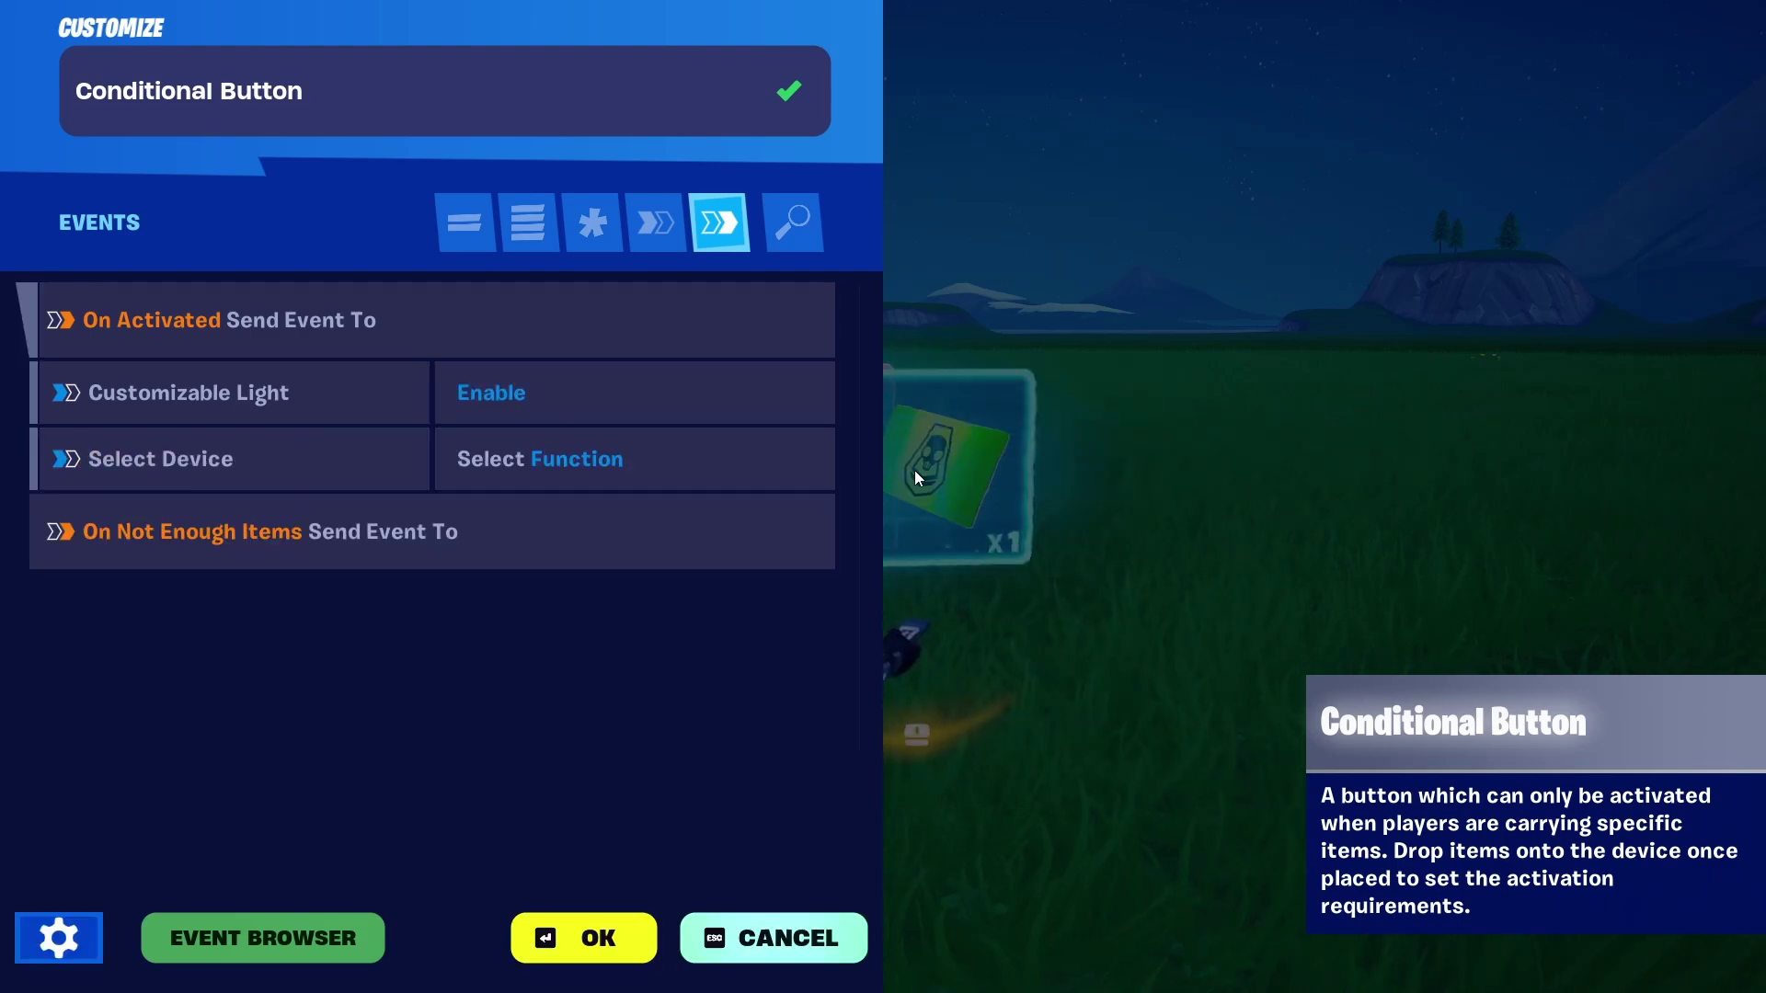
click(615, 950)
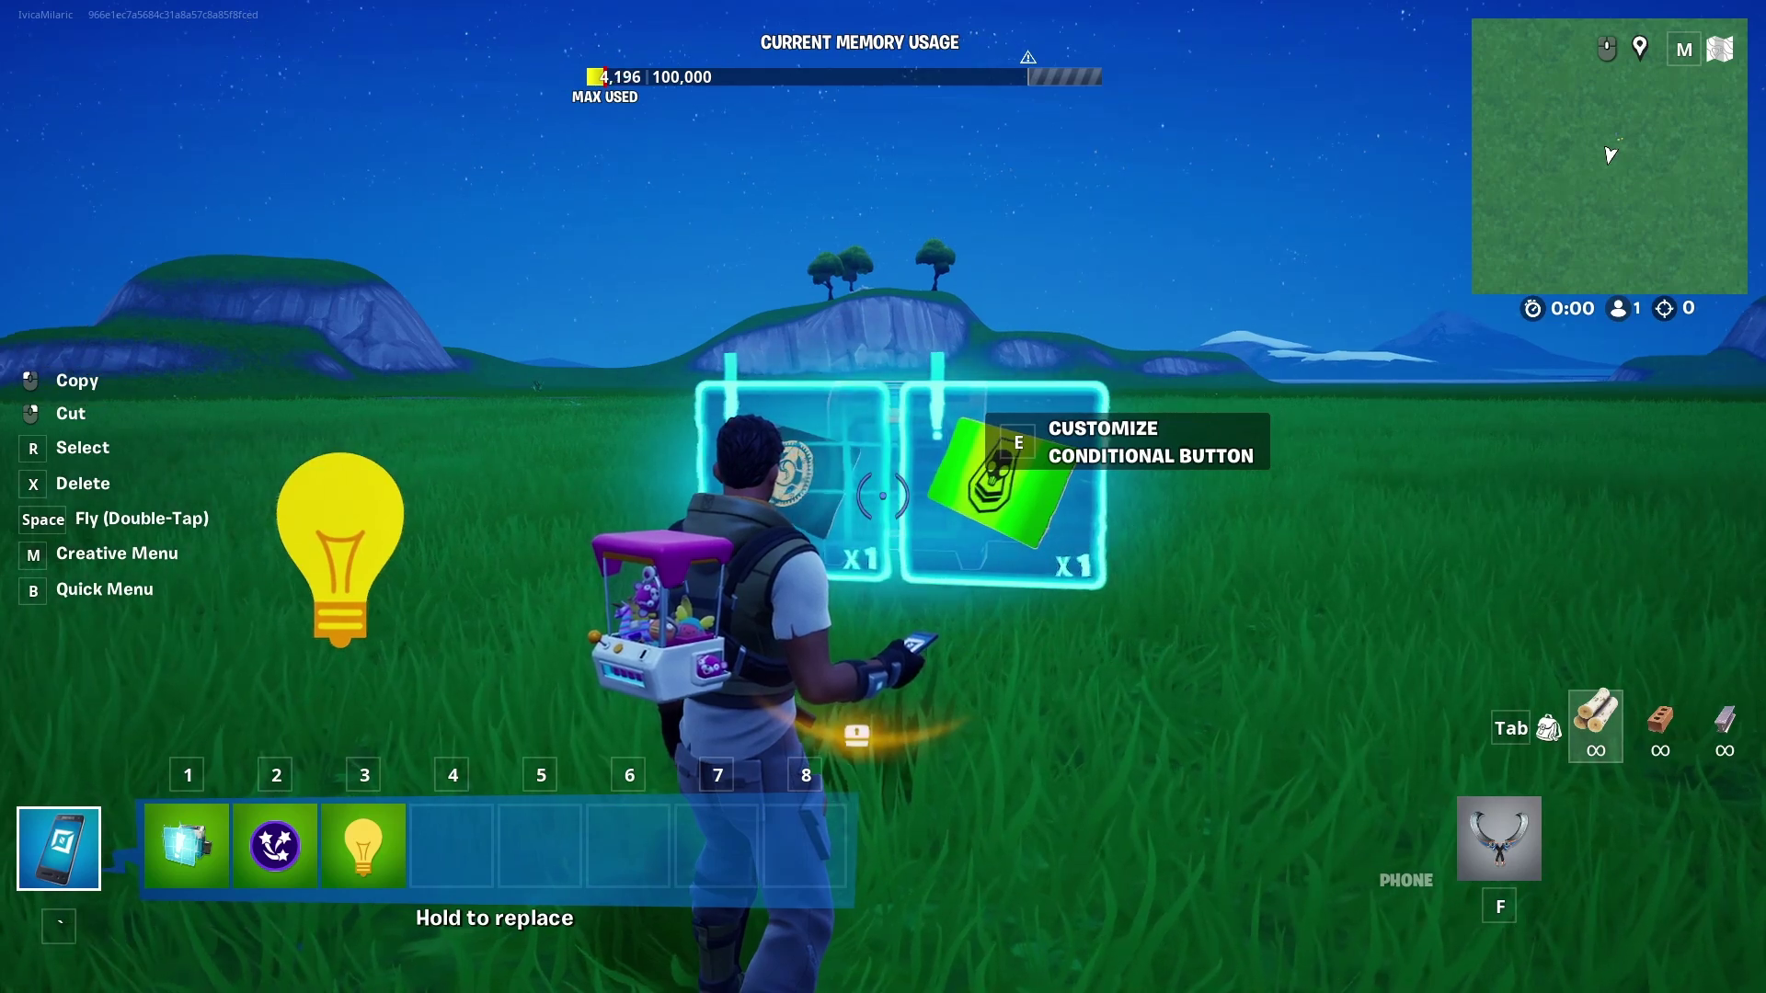
Start the game to test the setup and search the chest for the keycards.
key(Escape)
click(1703, 599)
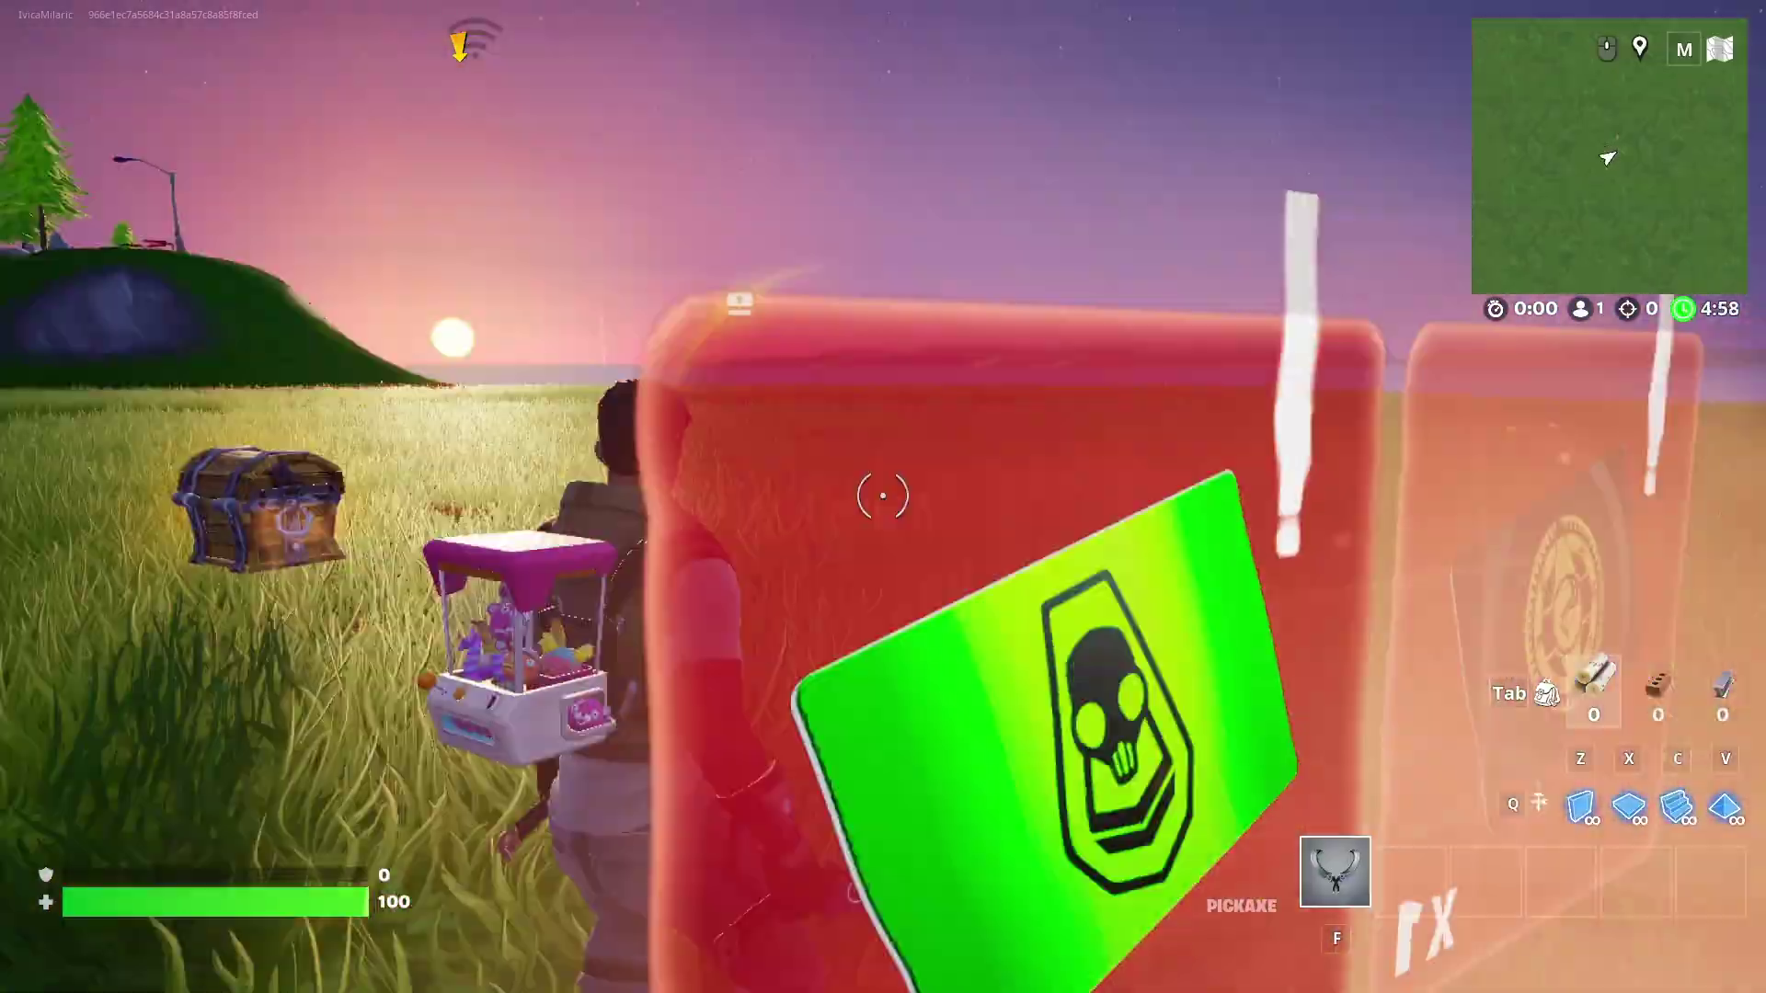
key(w)
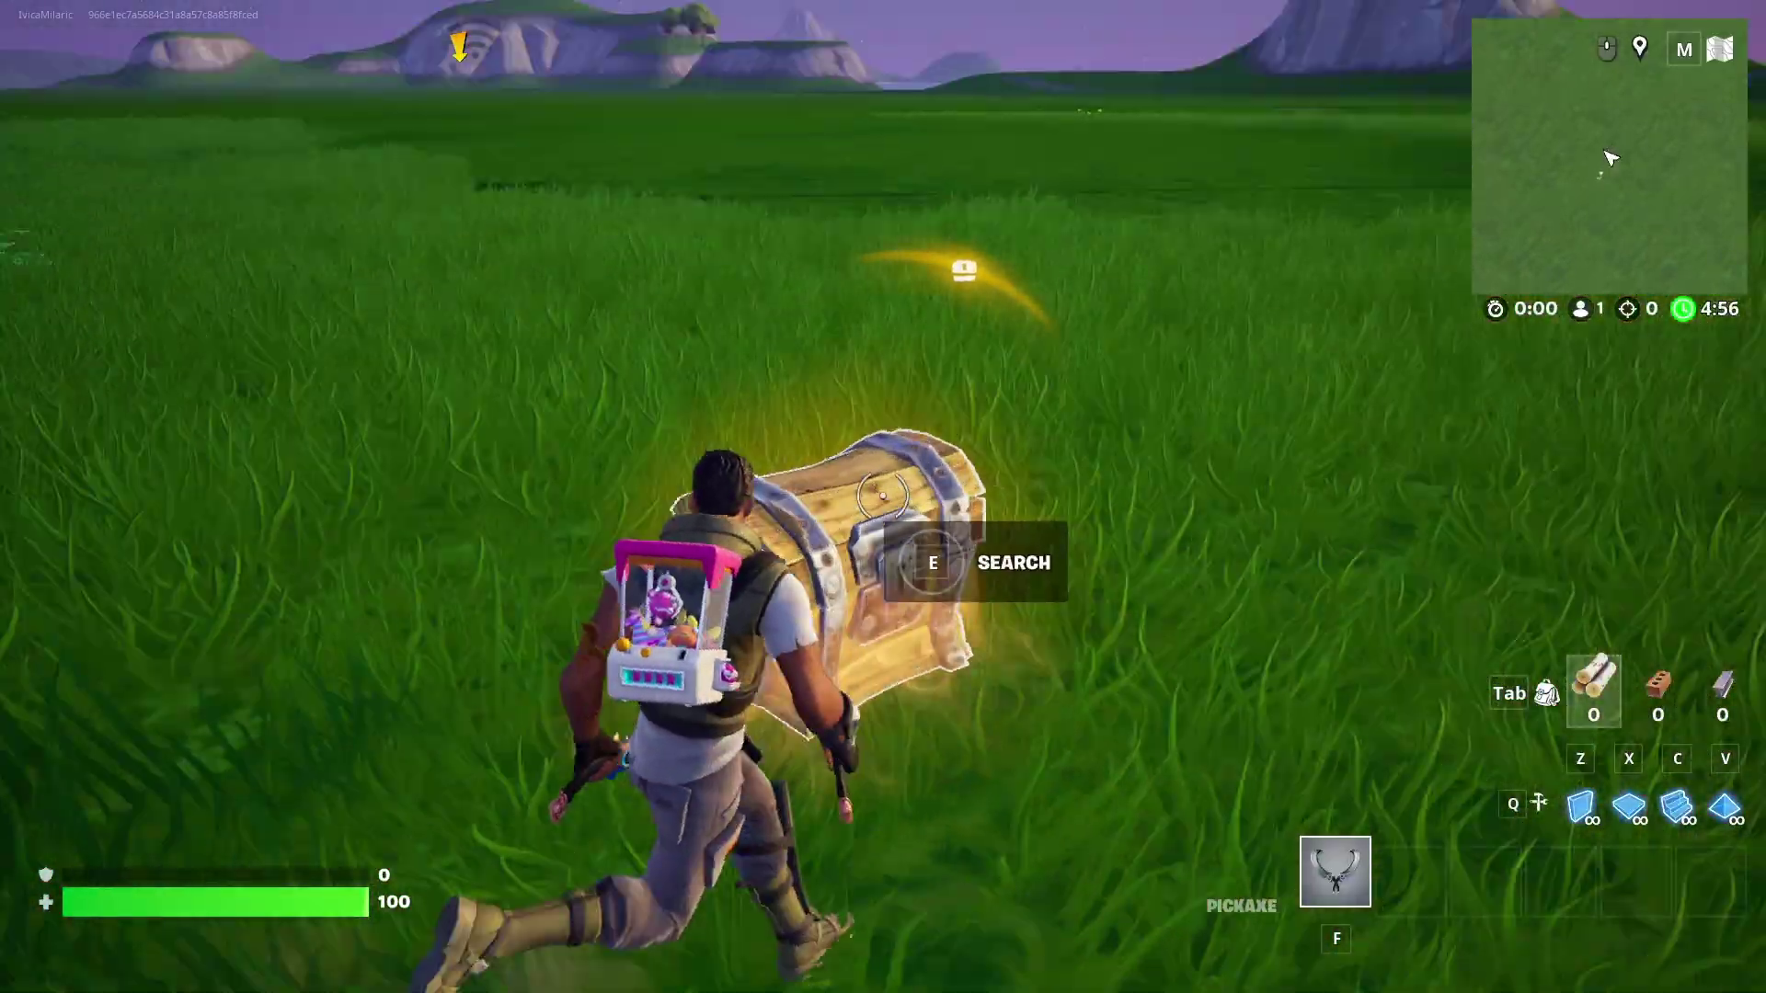
key(e)
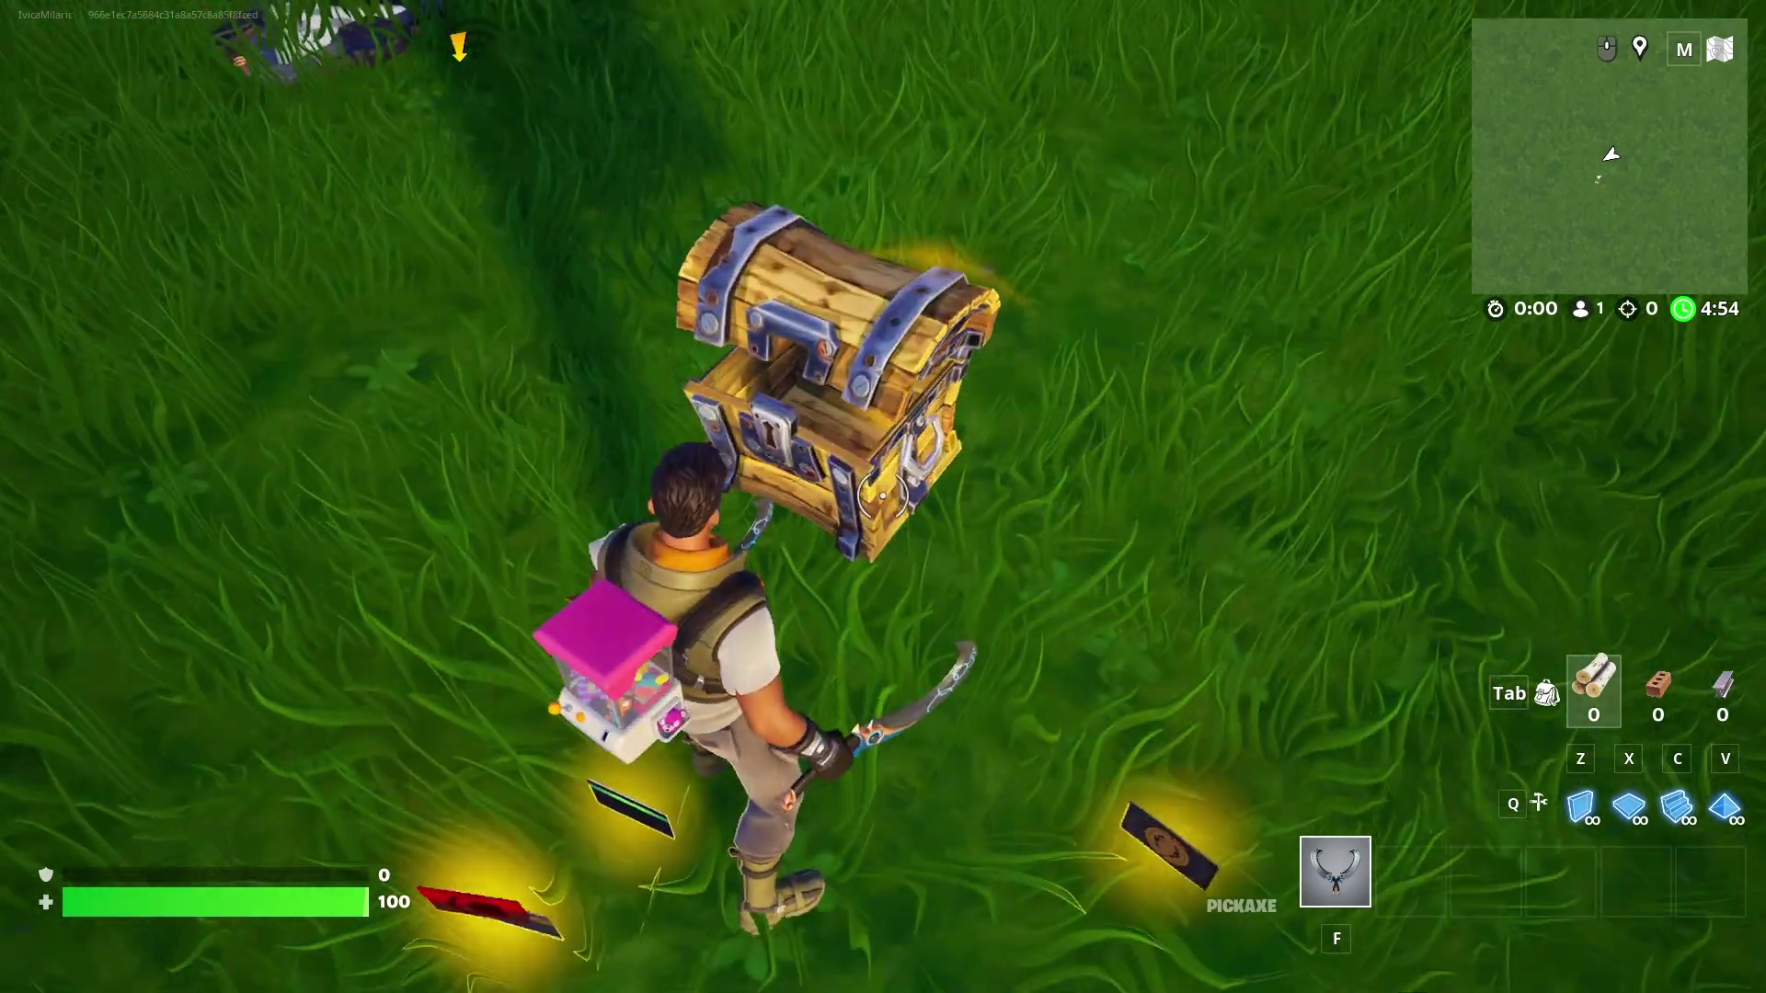
Pick up the green, red and Command Cavern keycards lying beside the opened chest.
key(s)
key(e)
key(e)
key(e)
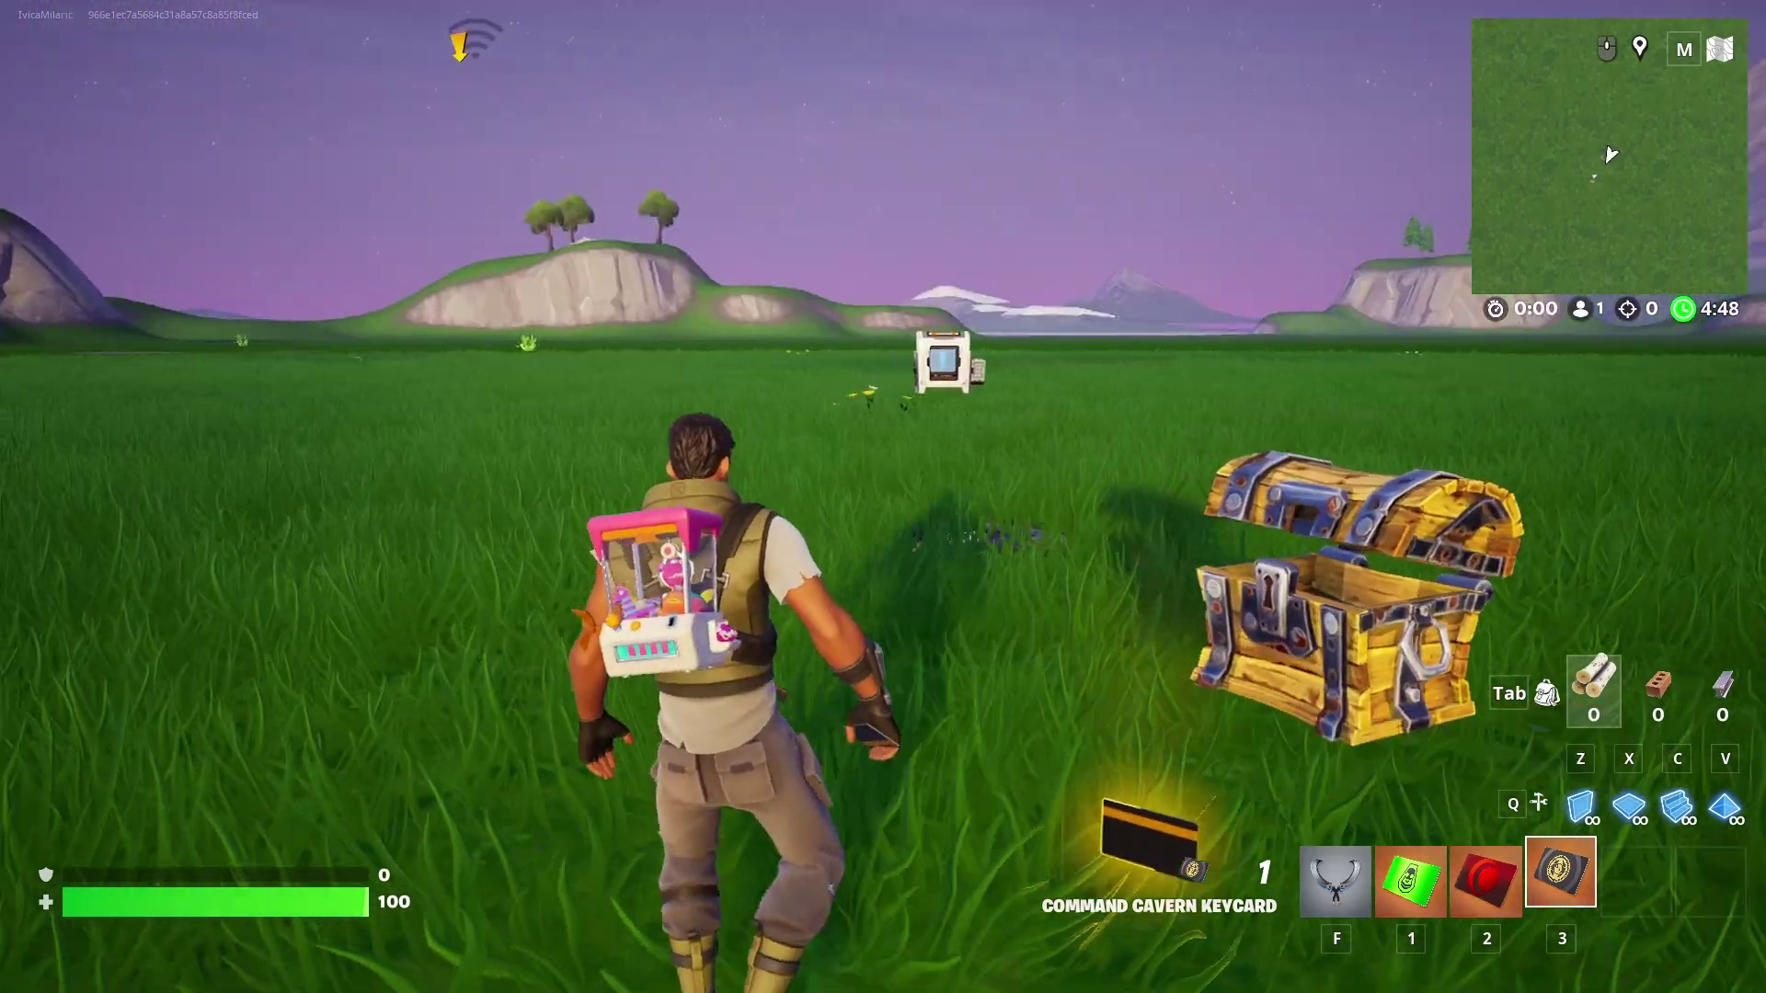
Return to the Conditional Button and activate it with the collected keycards.
key(w)
key(w)
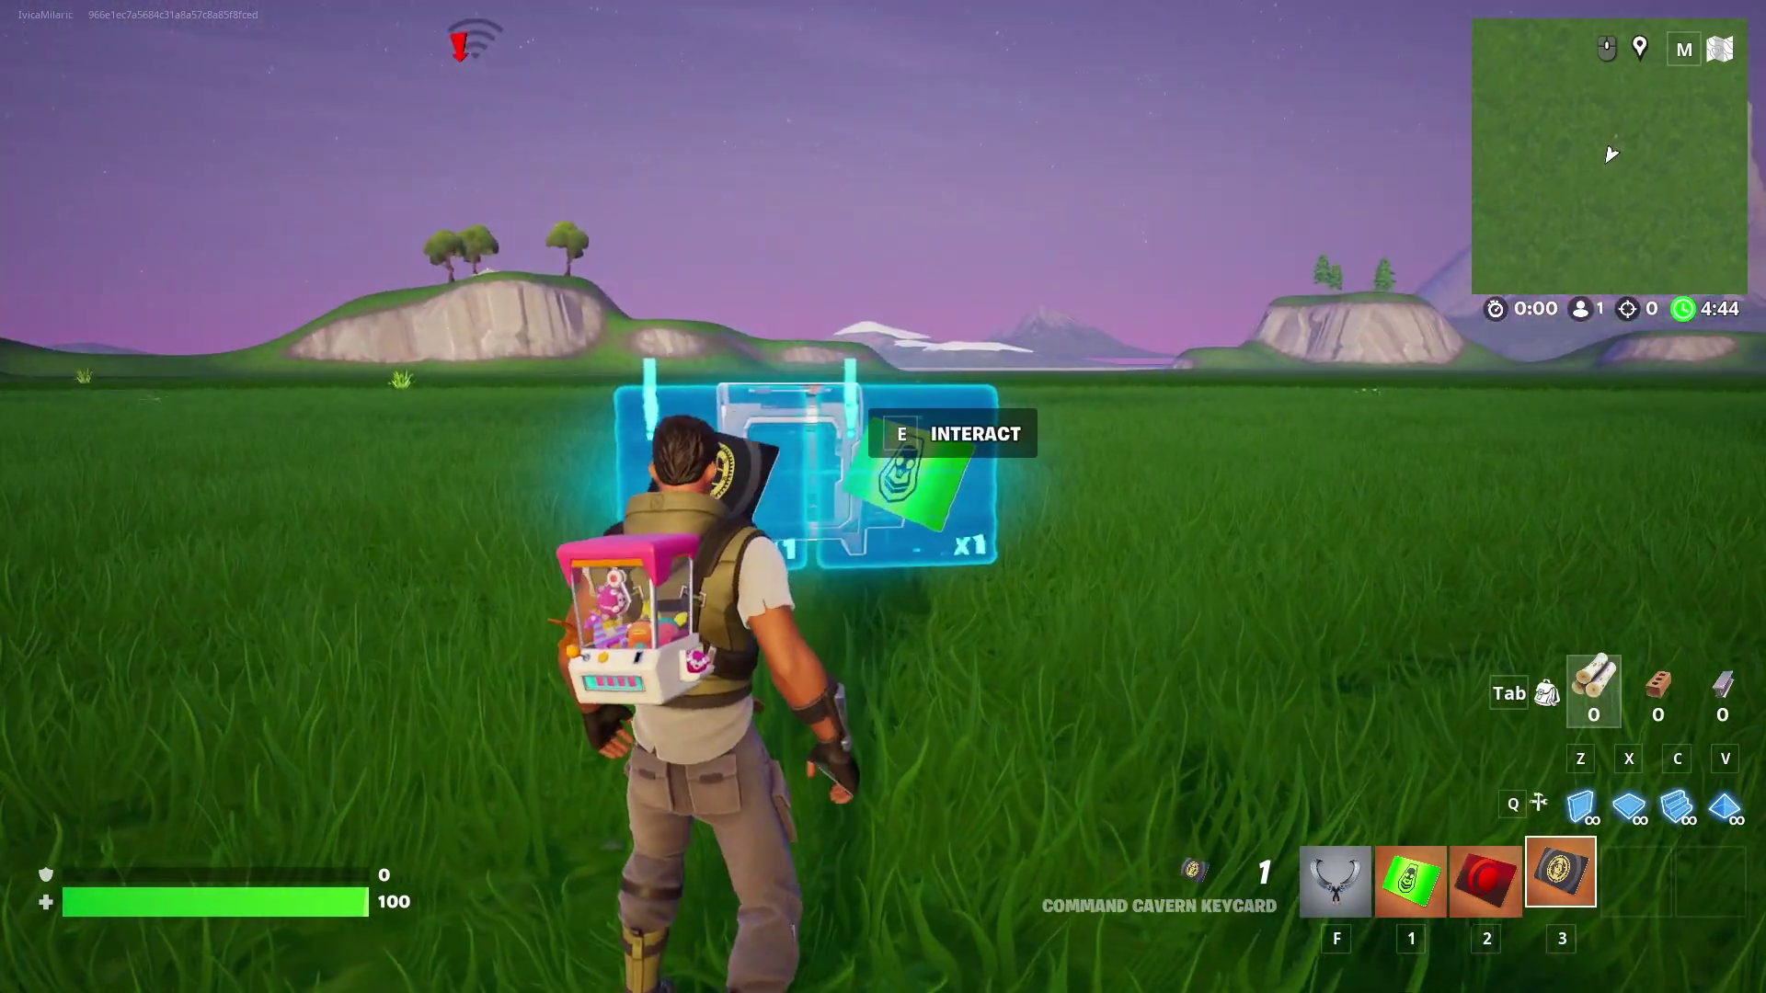
key(e)
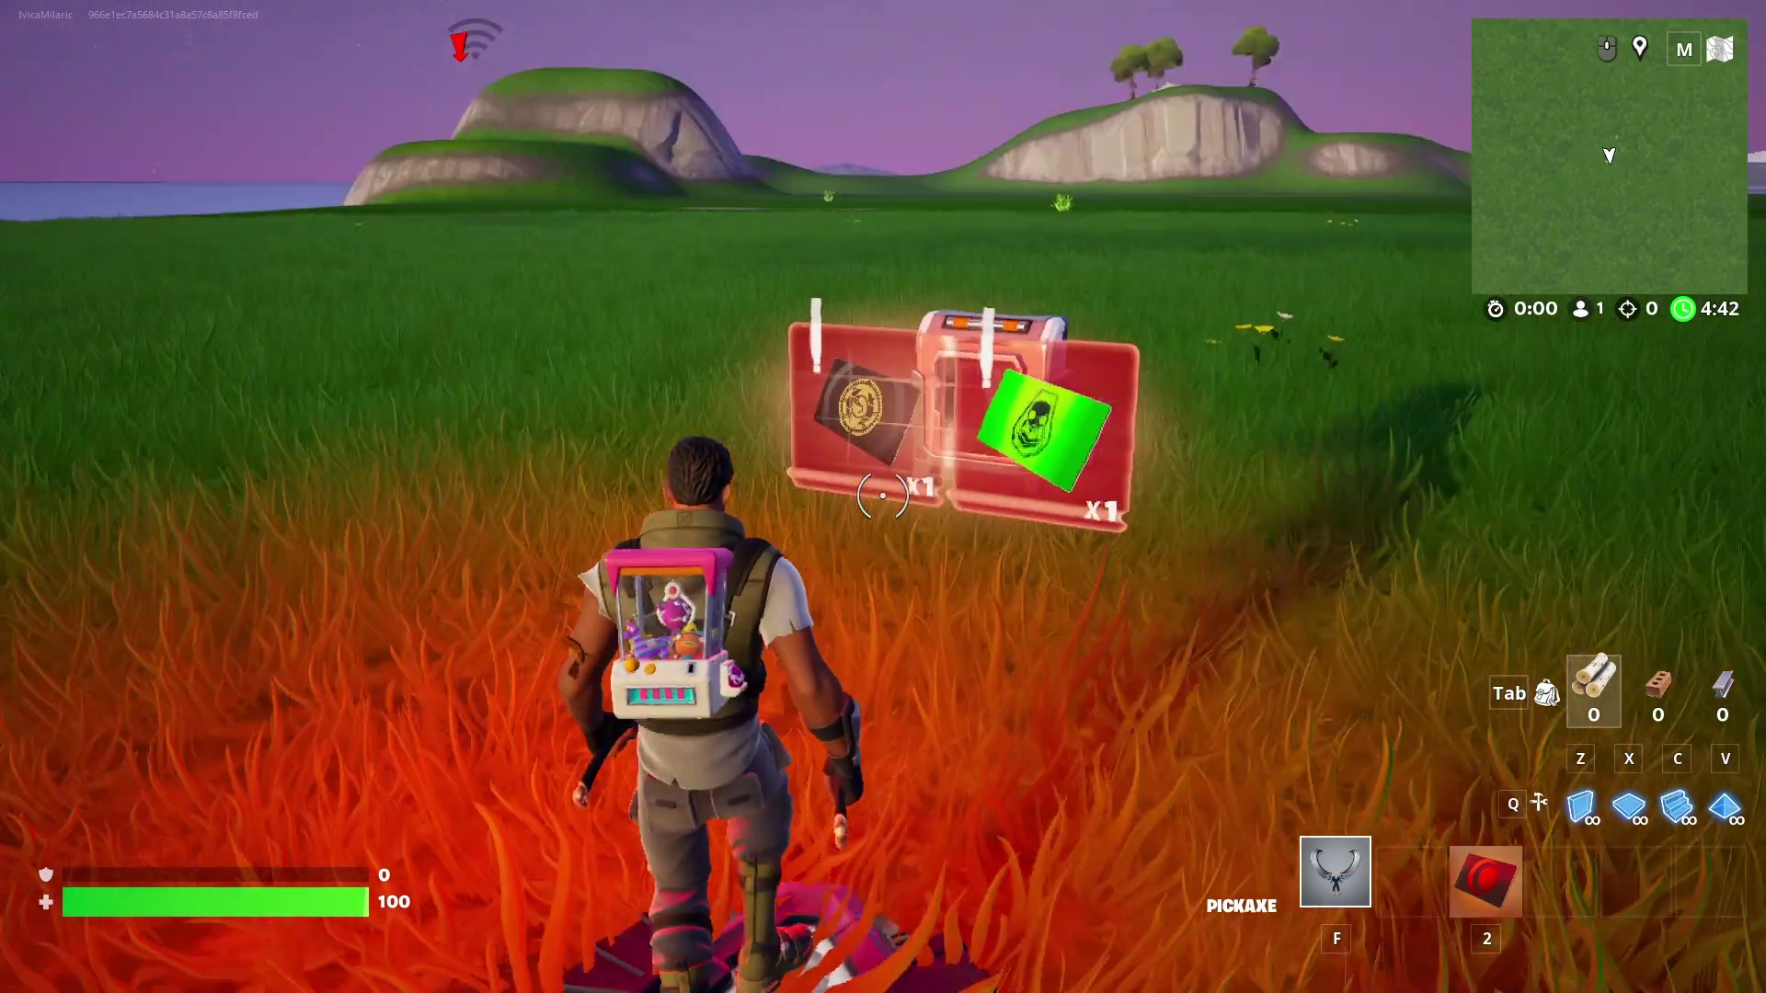